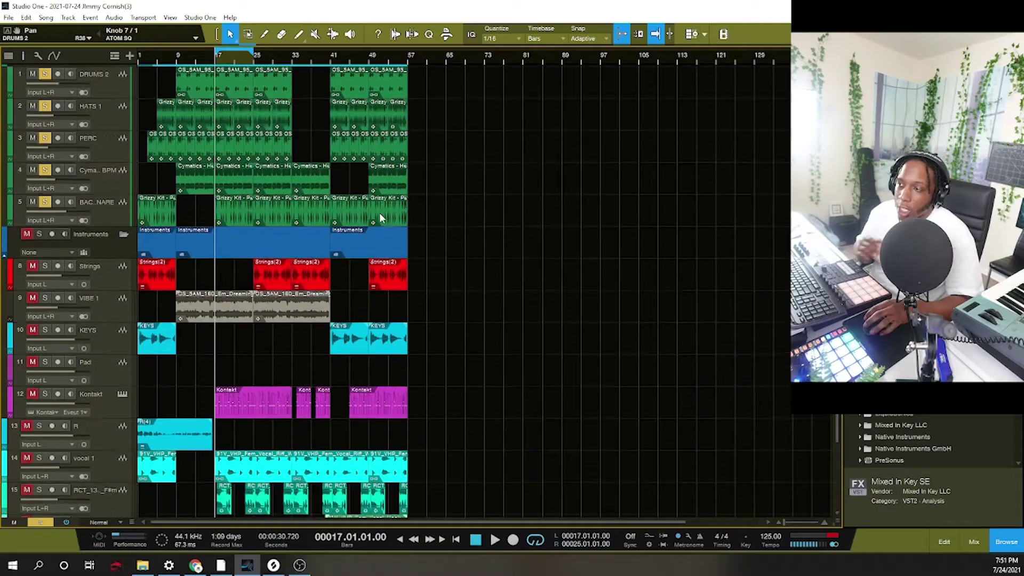
- Look over the arrangement's drum, instrument and vocal tracks, ending at the DRUMS folder track
{"action": "scroll", "coordinate": [379, 213], "scroll_direction": "up", "scroll_amount": 2}
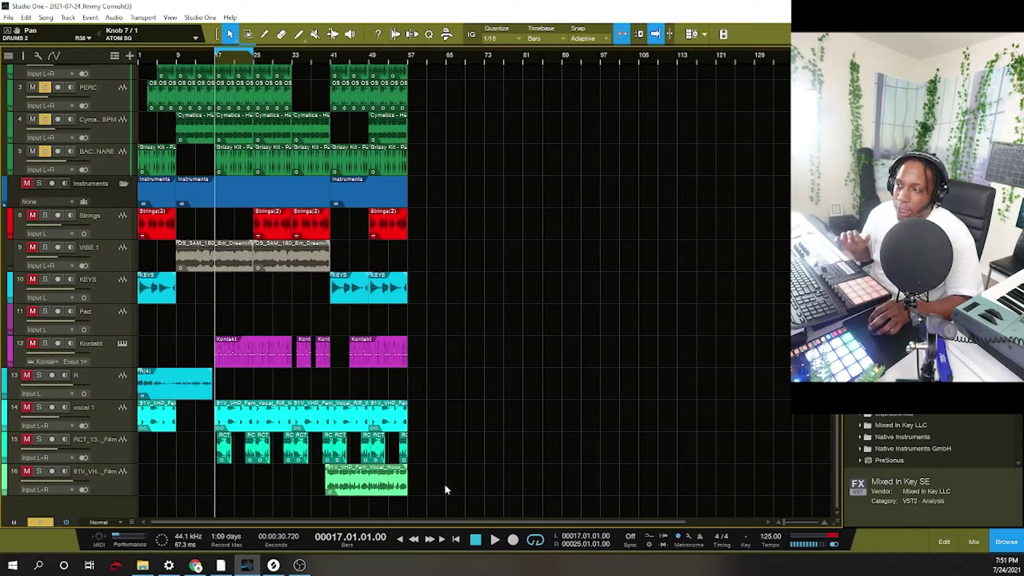
{"action": "scroll", "coordinate": [397, 438], "scroll_direction": "up", "scroll_amount": 3}
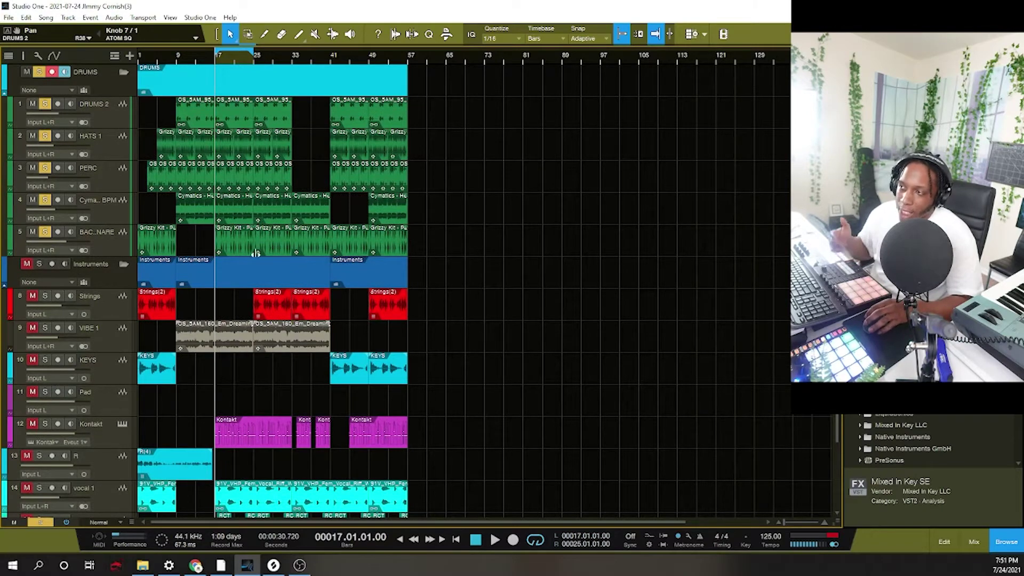
{"action": "scroll", "coordinate": [201, 227], "scroll_direction": "down", "scroll_amount": 1}
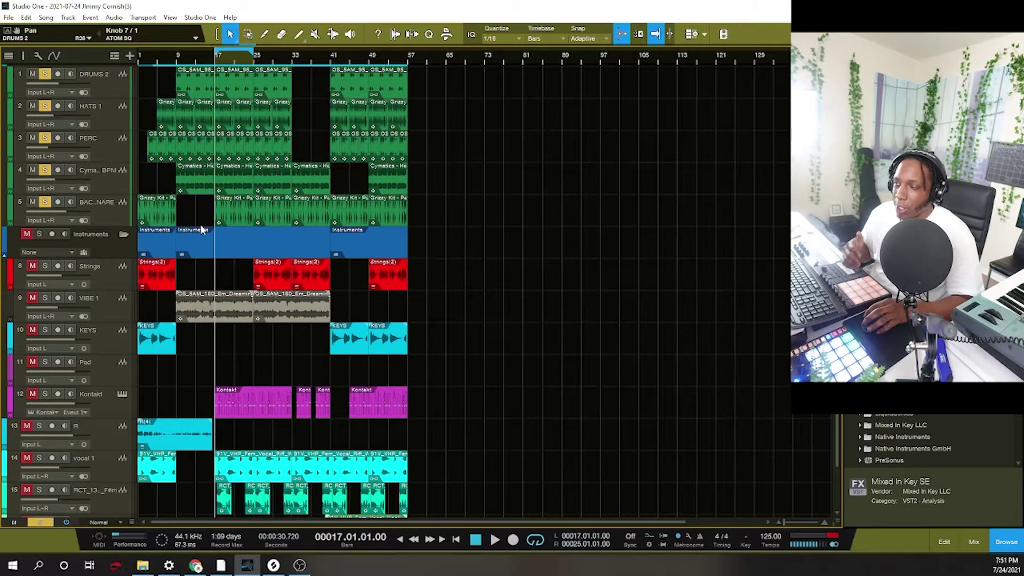
{"action": "scroll", "coordinate": [200, 224], "scroll_direction": "up", "scroll_amount": 1}
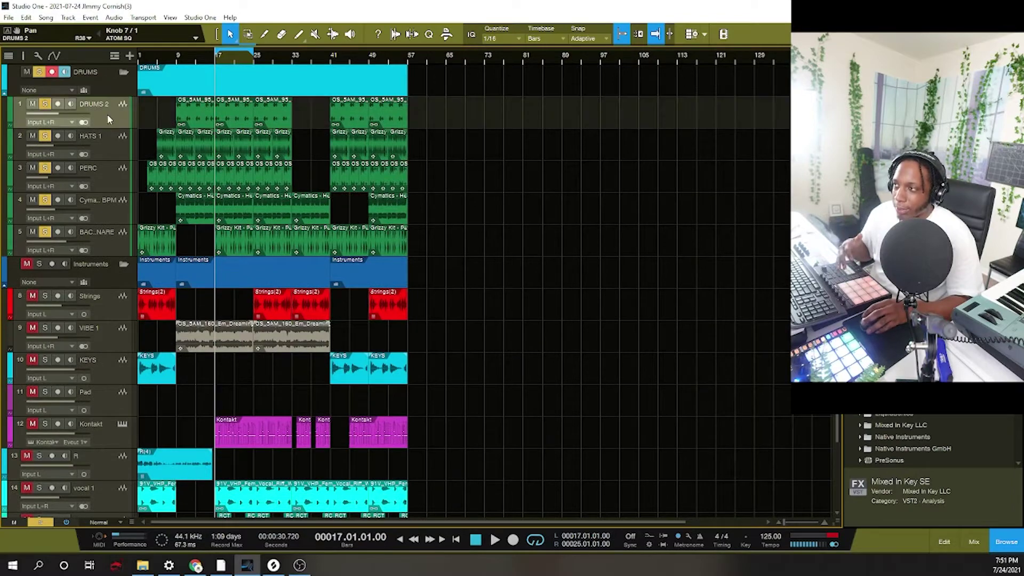
{"action": "left_click", "coordinate": [120, 71]}
{"action": "left_click", "coordinate": [121, 71]}
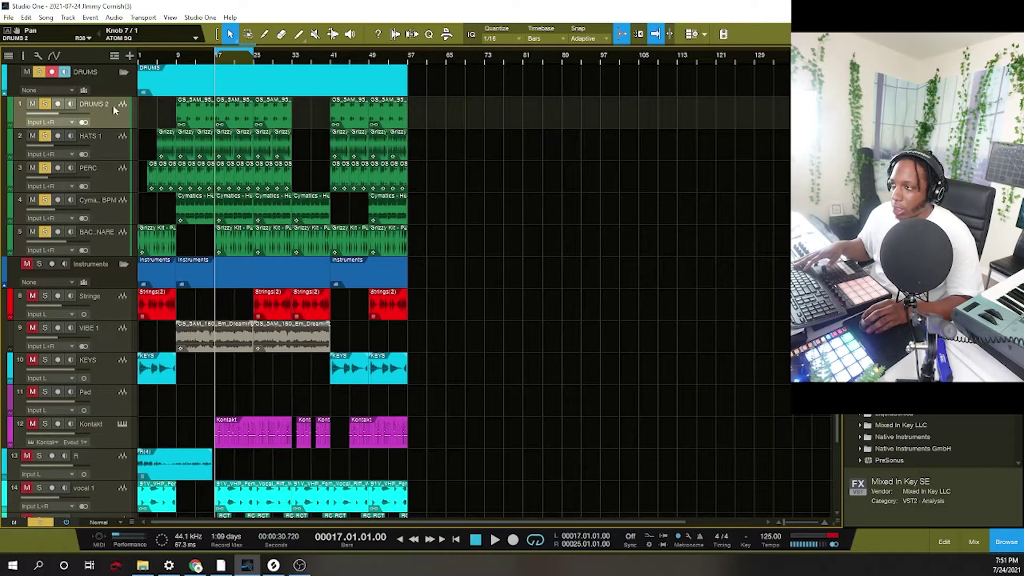
- Show the mixer, check the KICK and SNARE channels, and play the soloed drums from bar 17
{"action": "key", "text": "F3"}
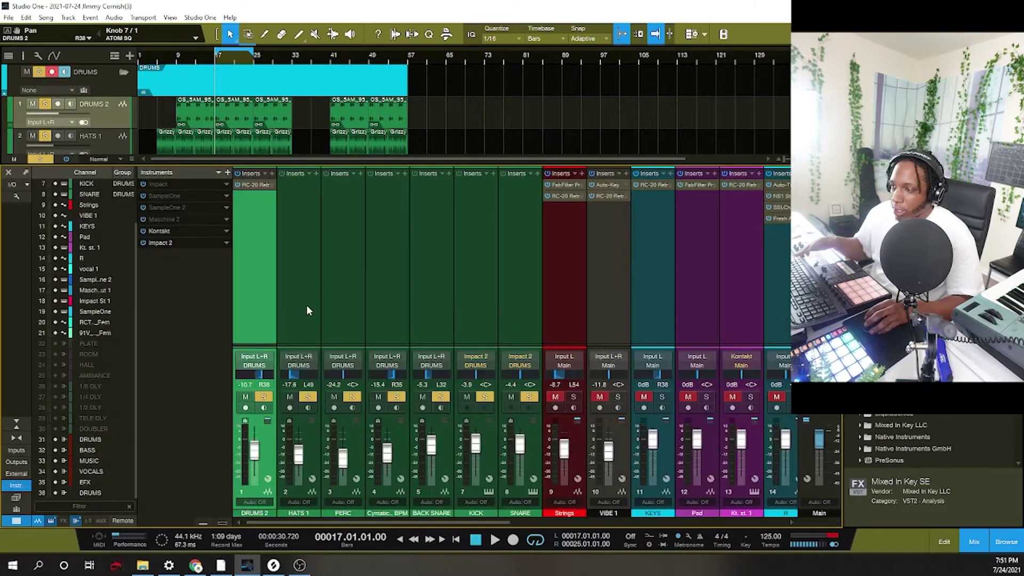
{"action": "left_click", "coordinate": [473, 302]}
{"action": "left_click", "coordinate": [508, 297]}
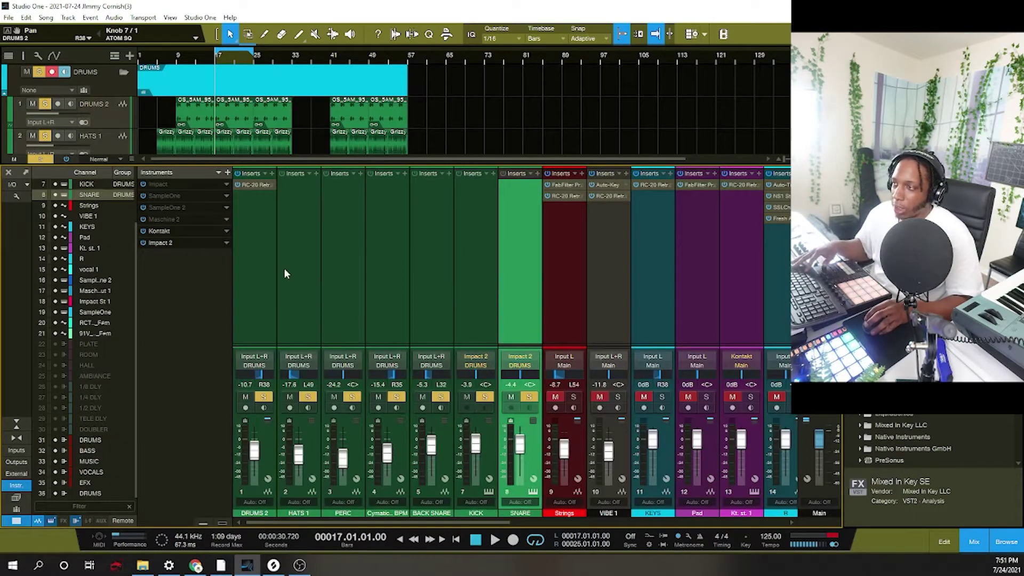
{"action": "key", "text": "space"}
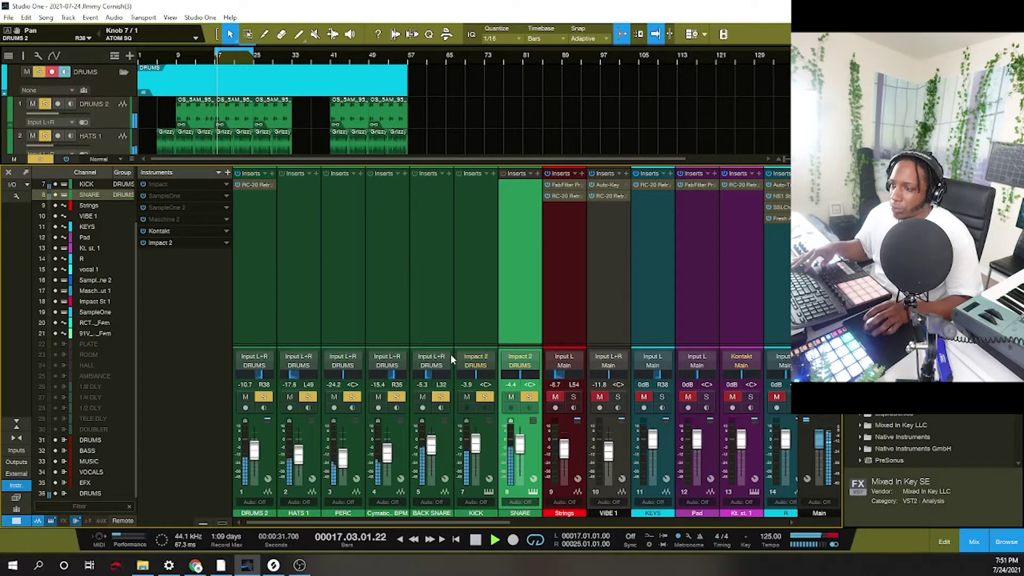
{"action": "scroll", "coordinate": [261, 127], "scroll_direction": "down", "scroll_amount": 3}
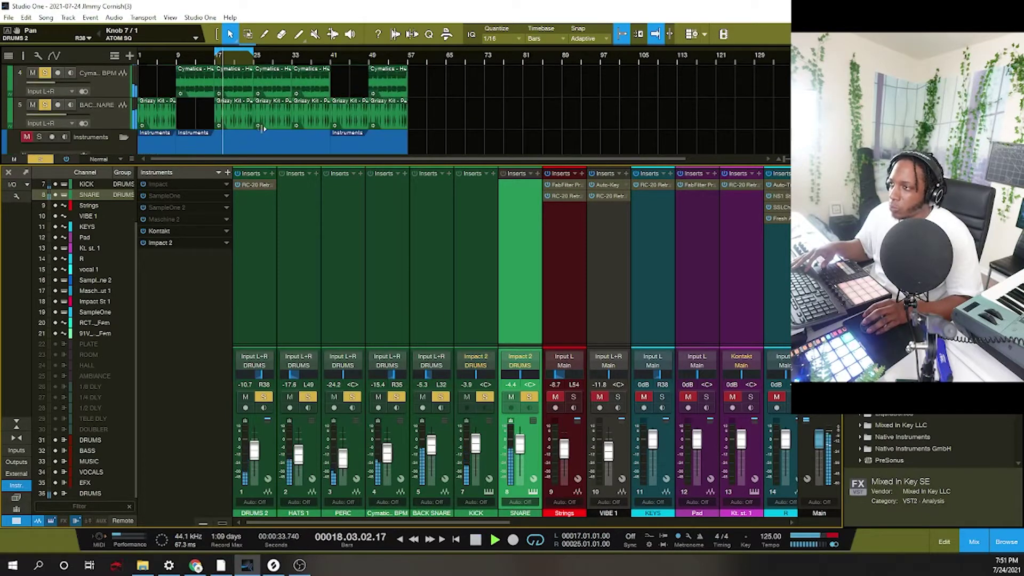
{"action": "scroll", "coordinate": [261, 129], "scroll_direction": "up", "scroll_amount": 2}
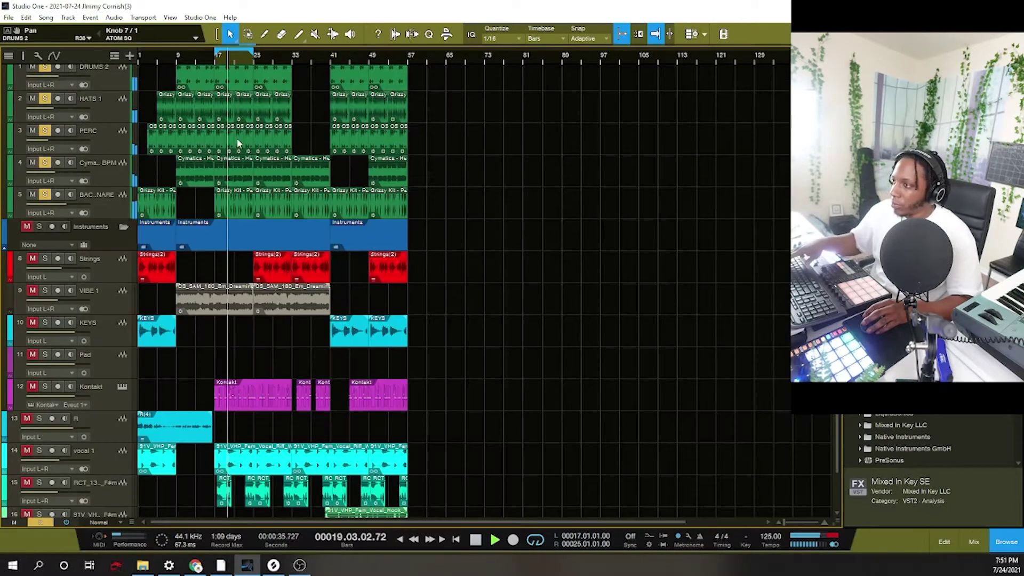
- Hide the mixer and rename track 4, the Cymatics loop in the drum folder, as HATS 2
{"action": "key", "text": "F3"}
{"action": "scroll", "coordinate": [135, 103], "scroll_direction": "up", "scroll_amount": 1}
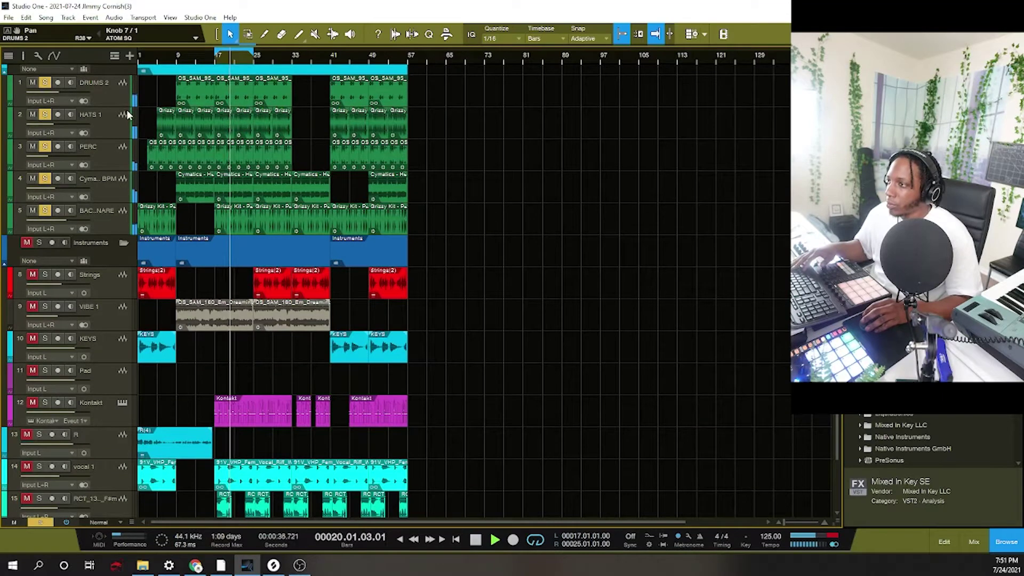
{"action": "double_click", "coordinate": [92, 179]}
{"action": "type", "text": "HAT"}
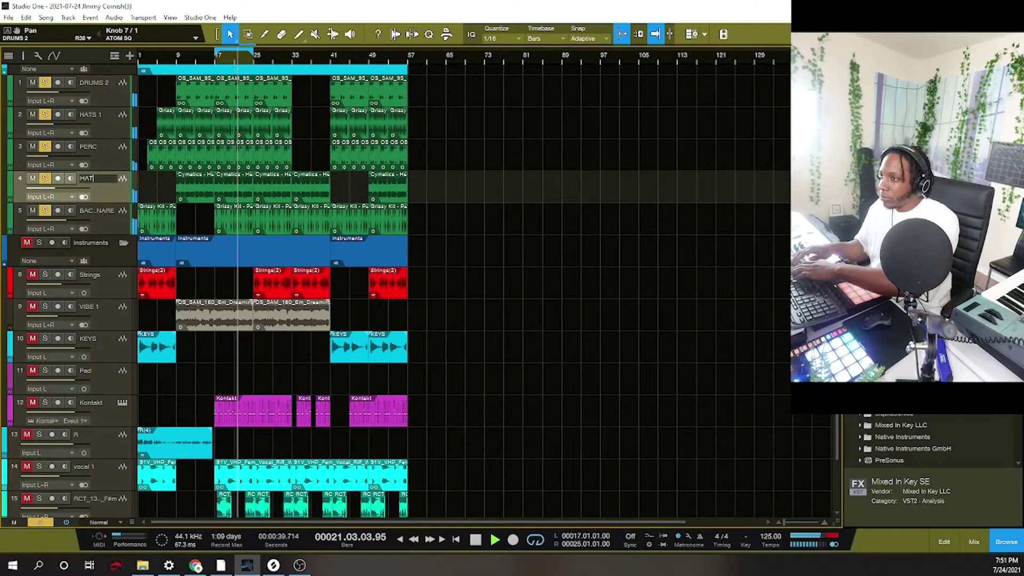
{"action": "type", "text": "S 2"}
{"action": "key", "text": "Return"}
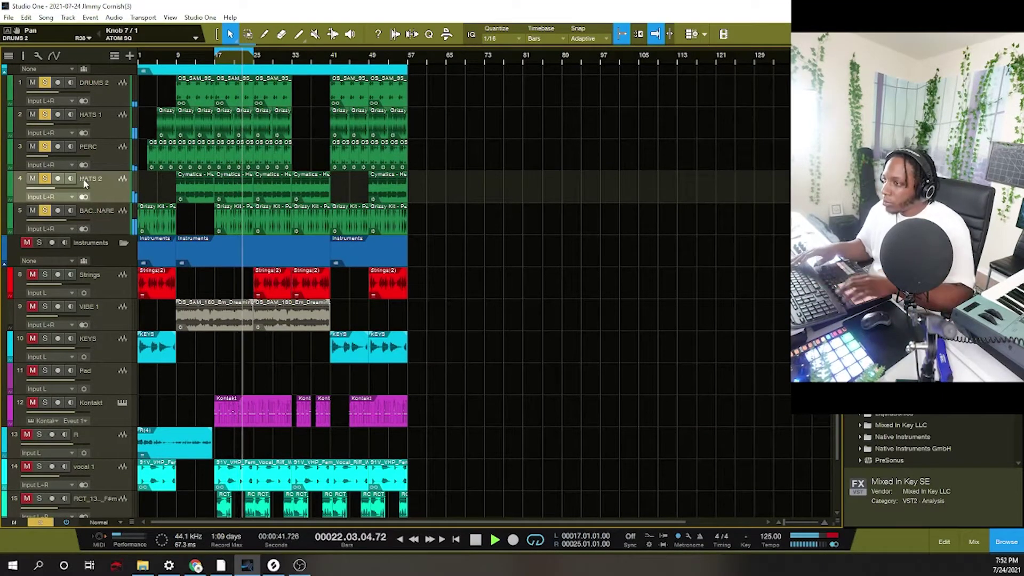
- Enter BACK SNARE as the name of track 5 and stop playback
{"action": "double_click", "coordinate": [92, 210]}
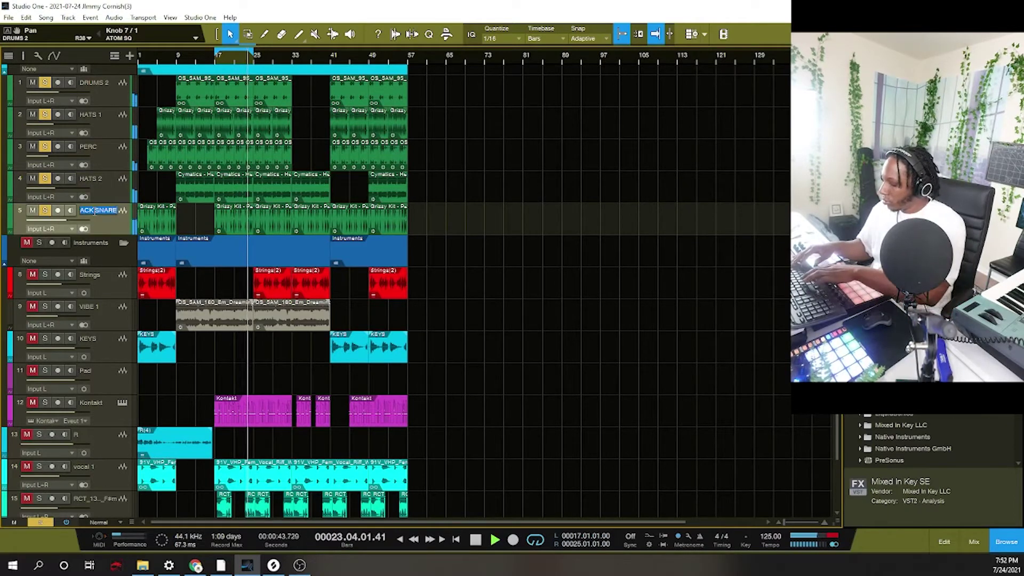
{"action": "type", "text": "BACK SNARE"}
{"action": "key", "text": "Return"}
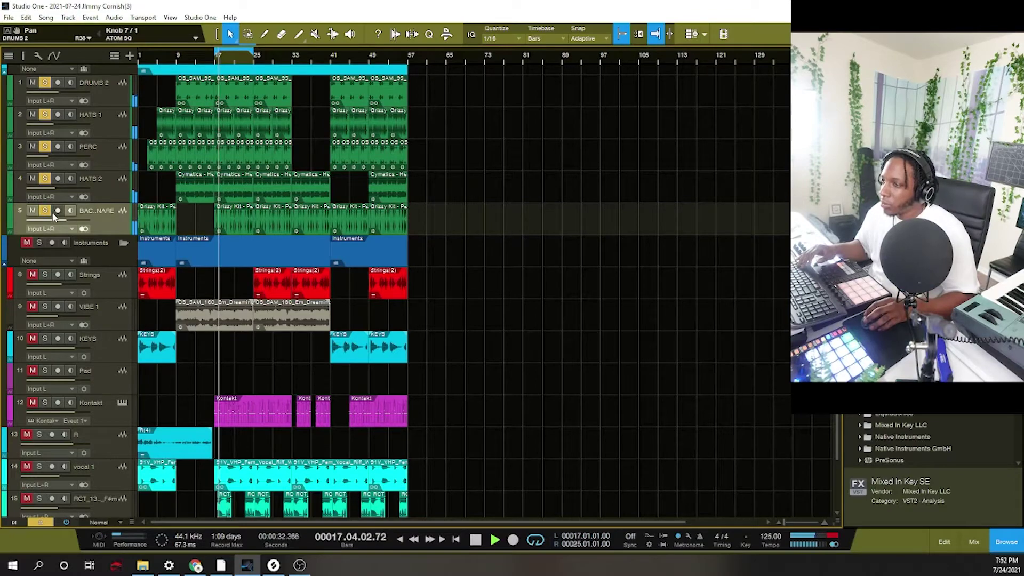
{"action": "key", "text": "space"}
{"action": "scroll", "coordinate": [144, 174], "scroll_direction": "up", "scroll_amount": 1}
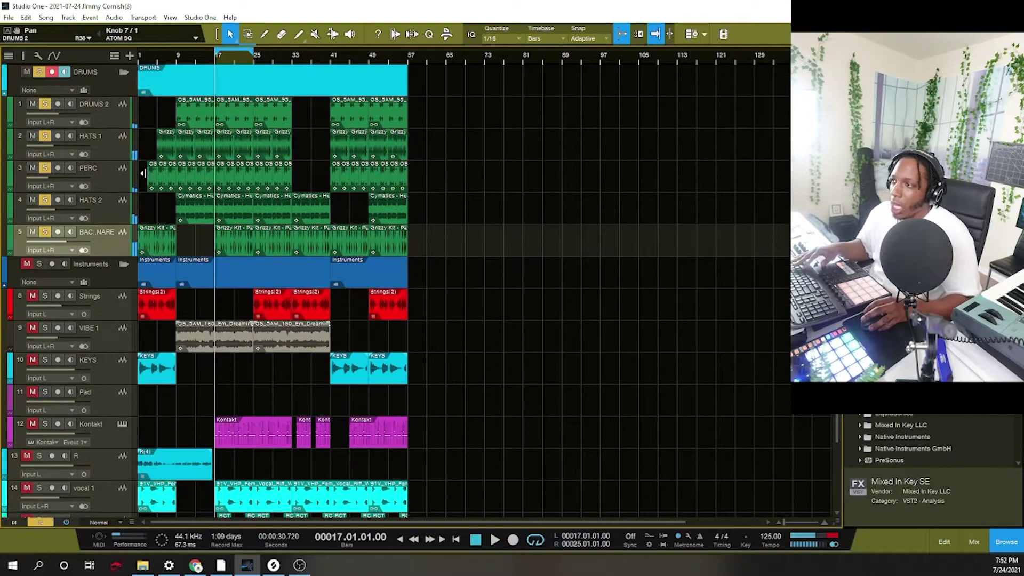
- Collapse the DRUMS folder track and select all the drum channels in the mixer, from DRUMS 2 to SNARE
{"action": "left_click", "coordinate": [124, 73]}
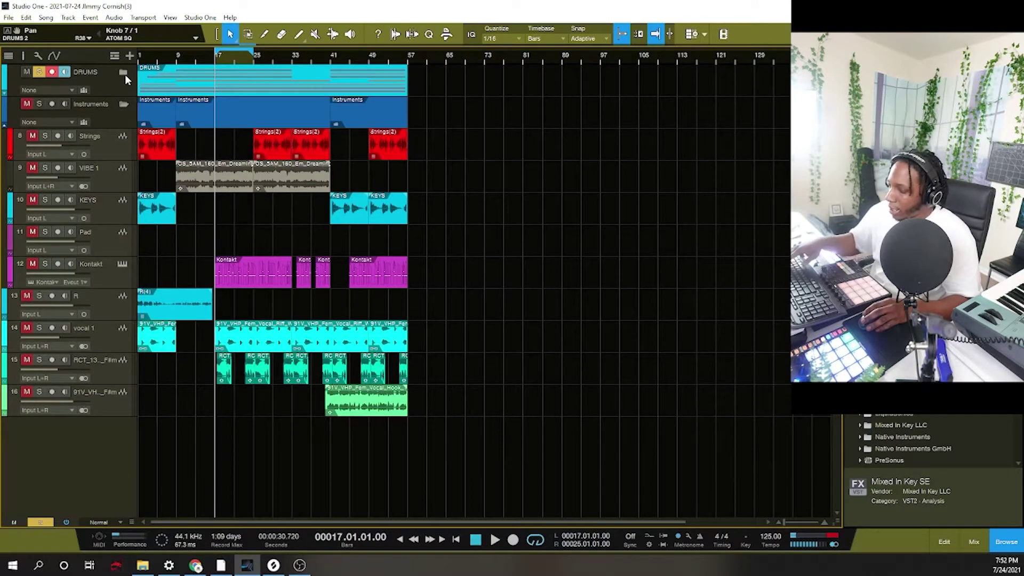
{"action": "key", "text": "F3"}
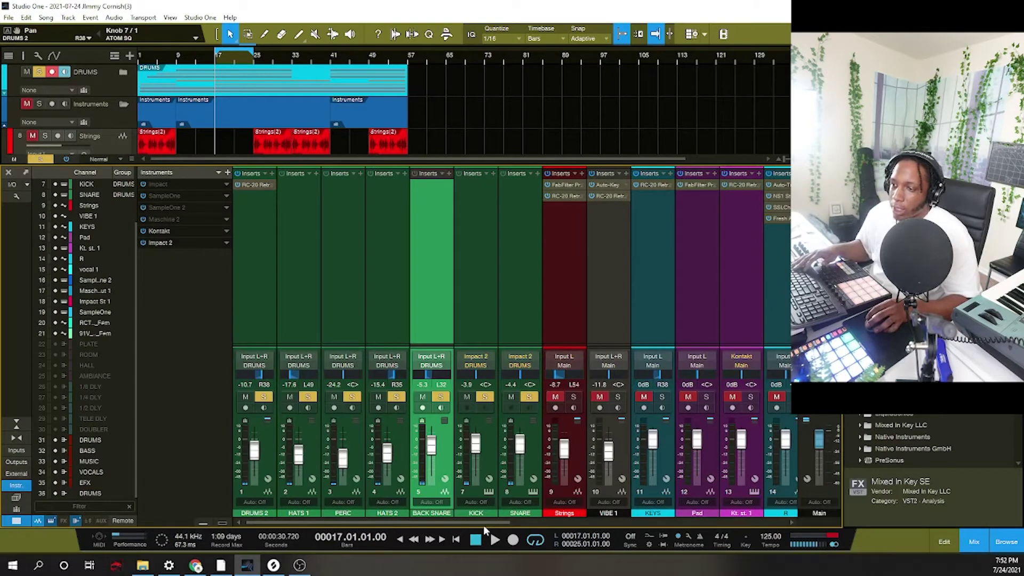
{"action": "left_click", "coordinate": [519, 340], "text": "shift"}
{"action": "left_click", "coordinate": [262, 321], "text": "shift"}
{"action": "right_click", "coordinate": [261, 320]}
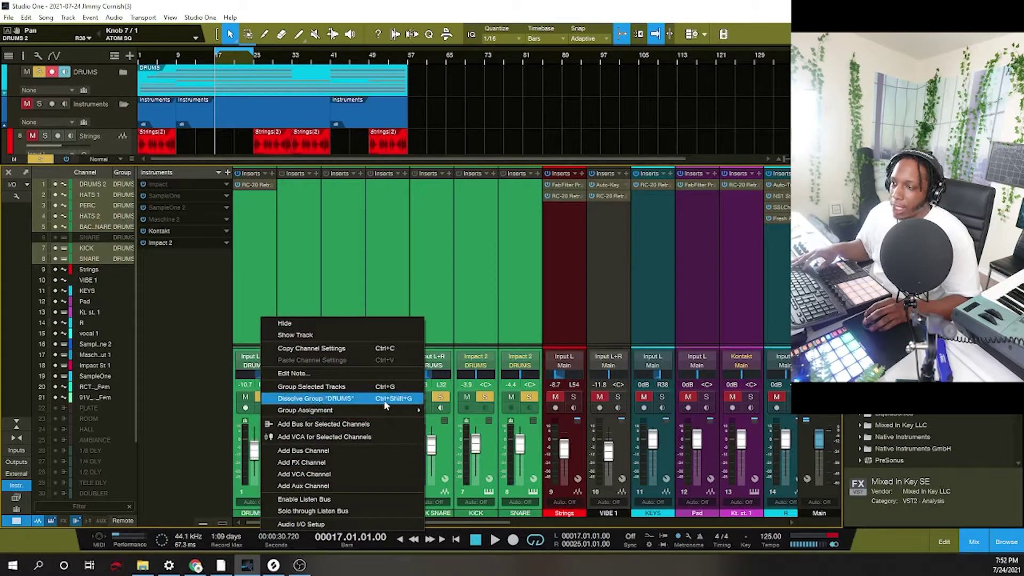
{"action": "left_click", "coordinate": [385, 401]}
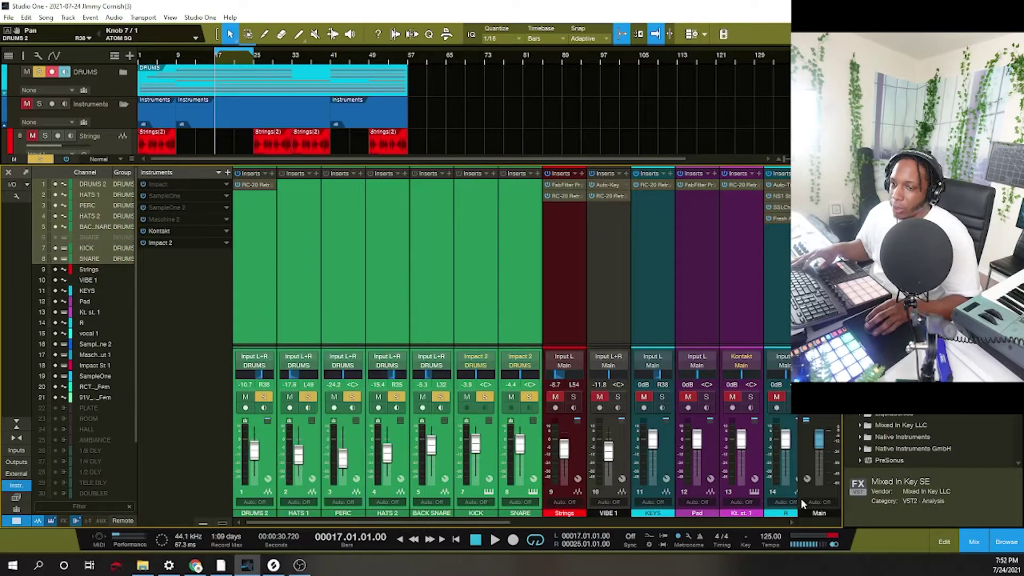
- Hide the red DRUMS, BASS, MUSIC, VOCALS and EFX bus channels, 31 to 35, in the mixer
{"action": "left_click_drag", "start_coordinate": [655, 520], "coordinate": [785, 514]}
{"action": "left_click", "coordinate": [712, 347]}
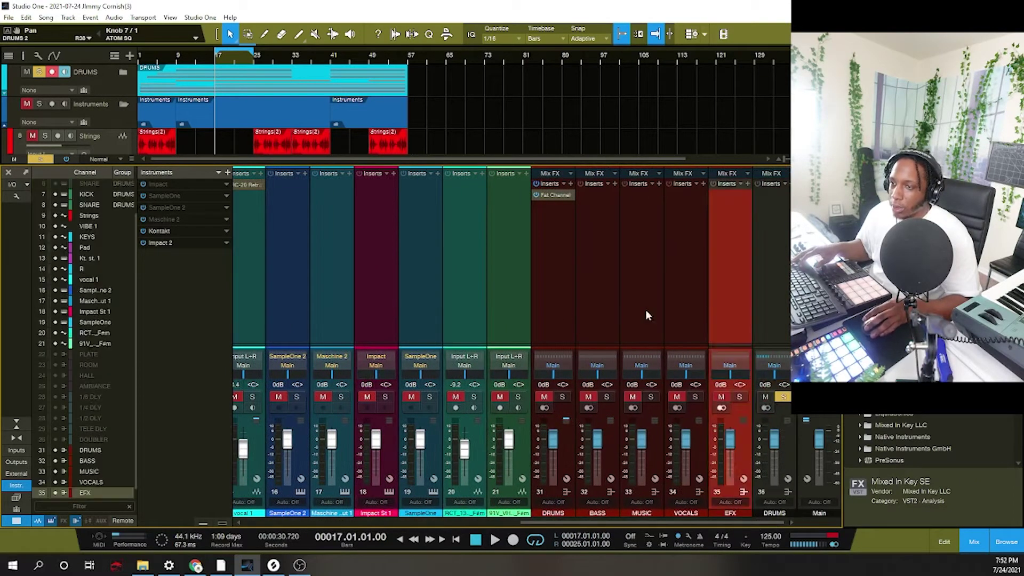
{"action": "left_click", "coordinate": [542, 310], "text": "shift"}
{"action": "right_click", "coordinate": [542, 310]}
{"action": "left_click", "coordinate": [564, 320]}
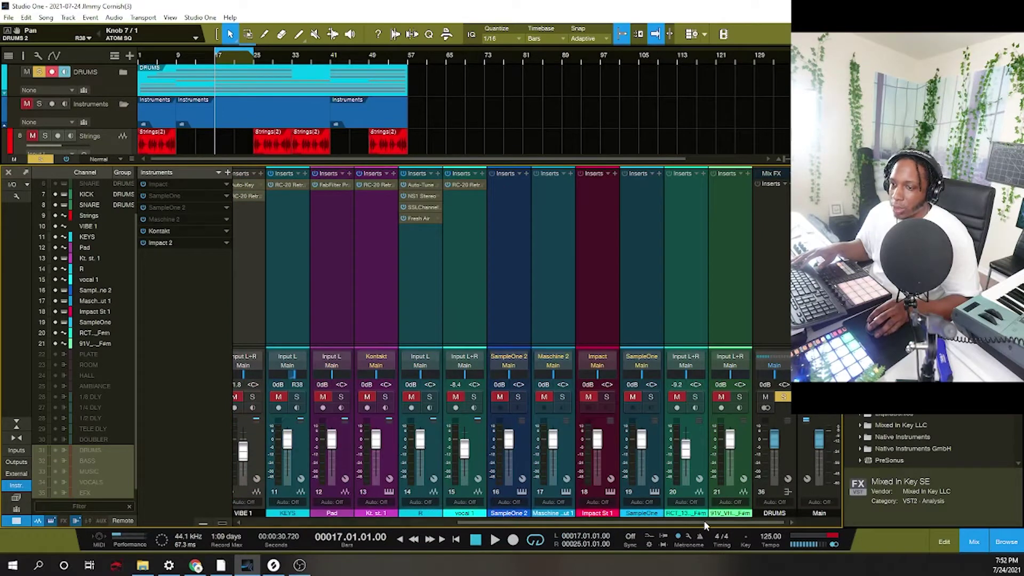
- Insert Cymatics Diablo Lite on the DRUMS bus, channel 36, and reposition the plug-in window
{"action": "left_click", "coordinate": [765, 304]}
{"action": "left_click", "coordinate": [933, 69]}
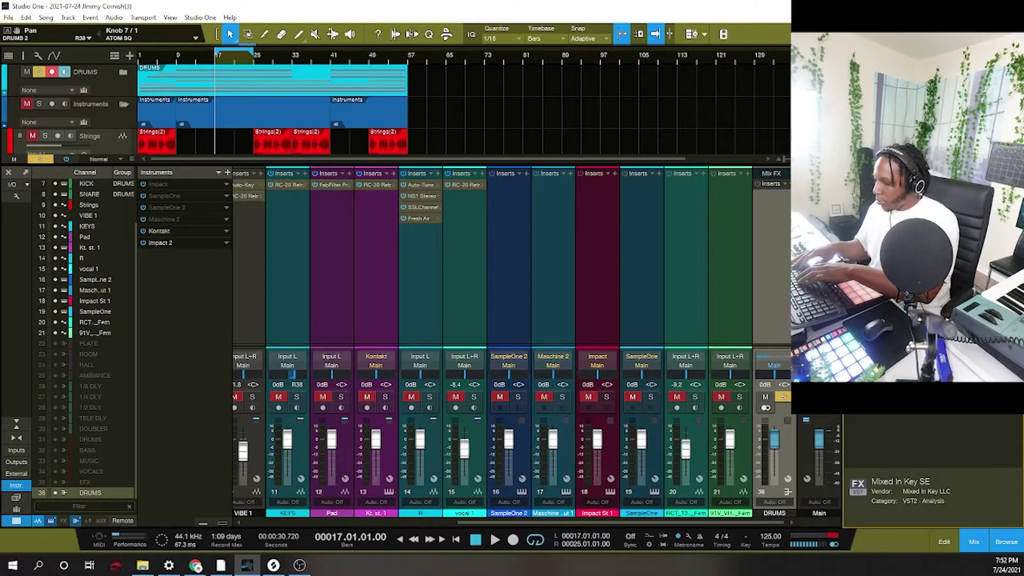
{"action": "key", "text": "Return"}
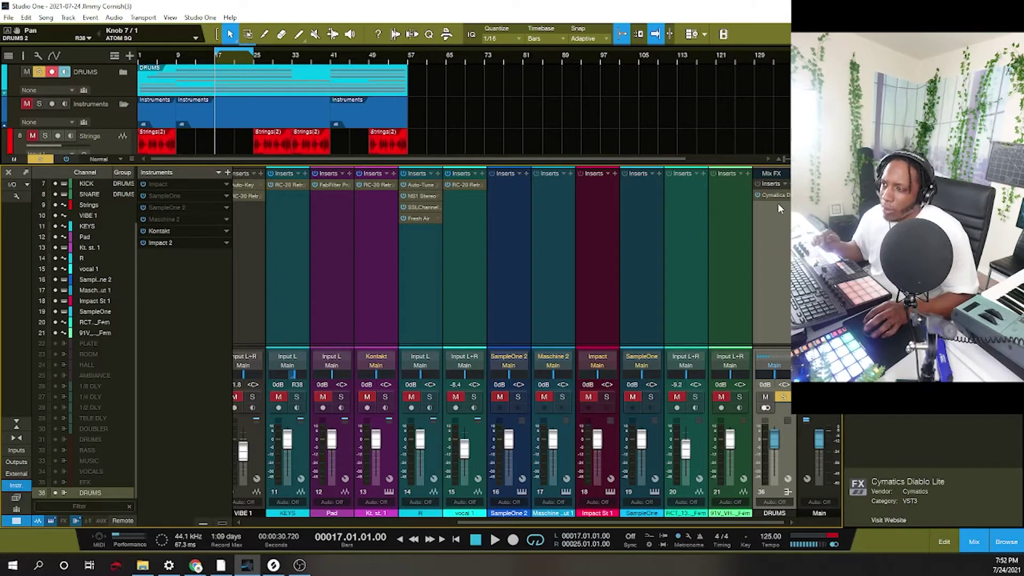
{"action": "left_click_drag", "start_coordinate": [291, 170], "coordinate": [422, 138]}
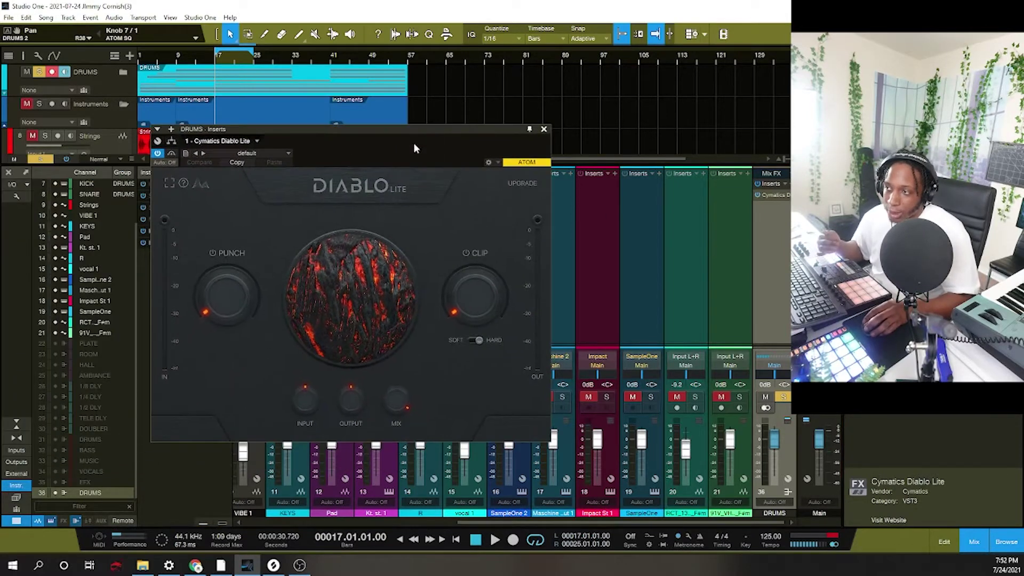
- Play the drums and set Diablo Lite's Punch to 20% and Clip to 24%
{"action": "left_click_drag", "start_coordinate": [234, 299], "coordinate": [226, 294]}
{"action": "key", "text": "space"}
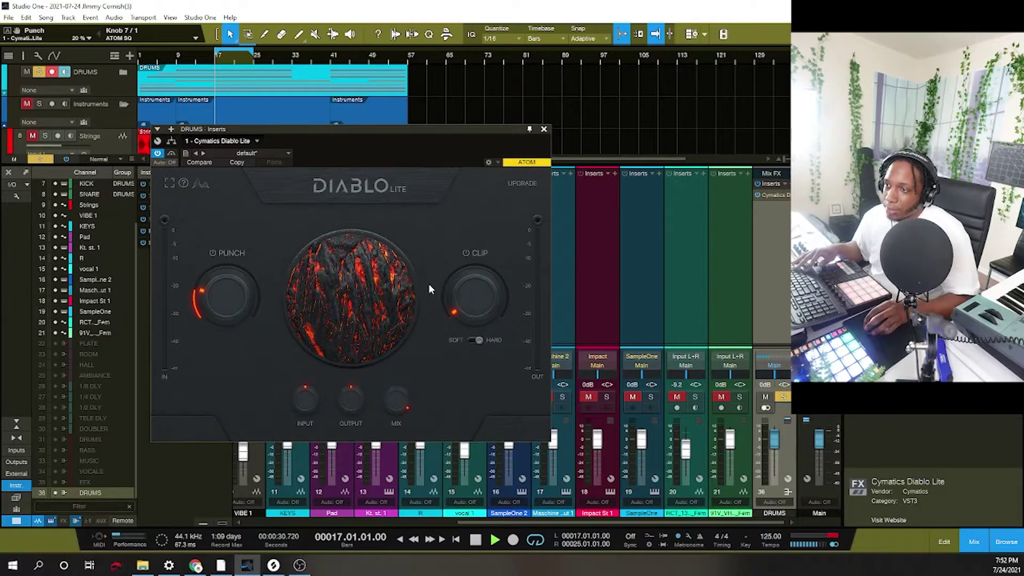
{"action": "left_click_drag", "start_coordinate": [472, 299], "coordinate": [472, 288]}
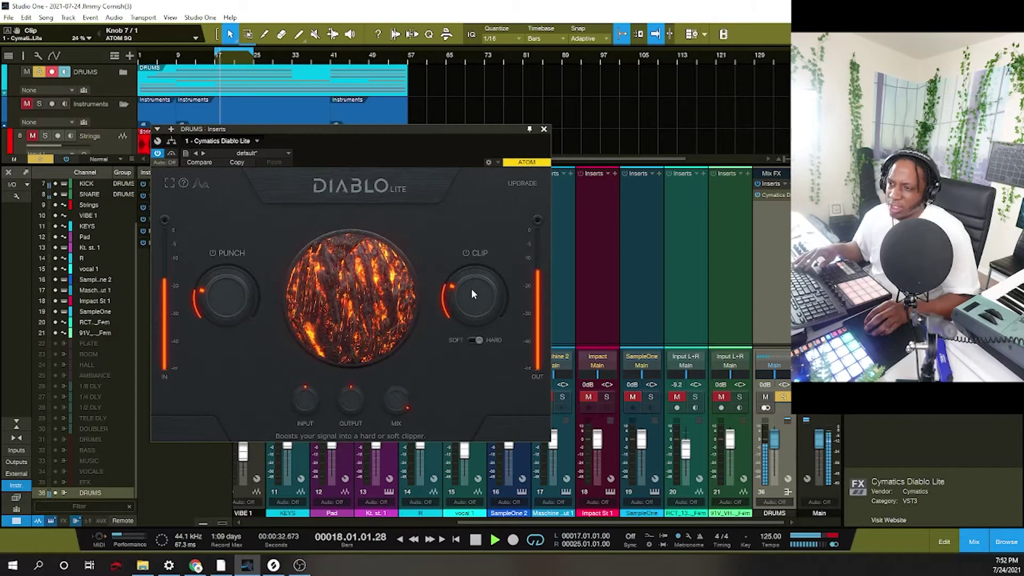
- Compare the drum bus with Diablo Lite's default and edited settings during playback from bar 17
{"action": "left_click", "coordinate": [206, 163]}
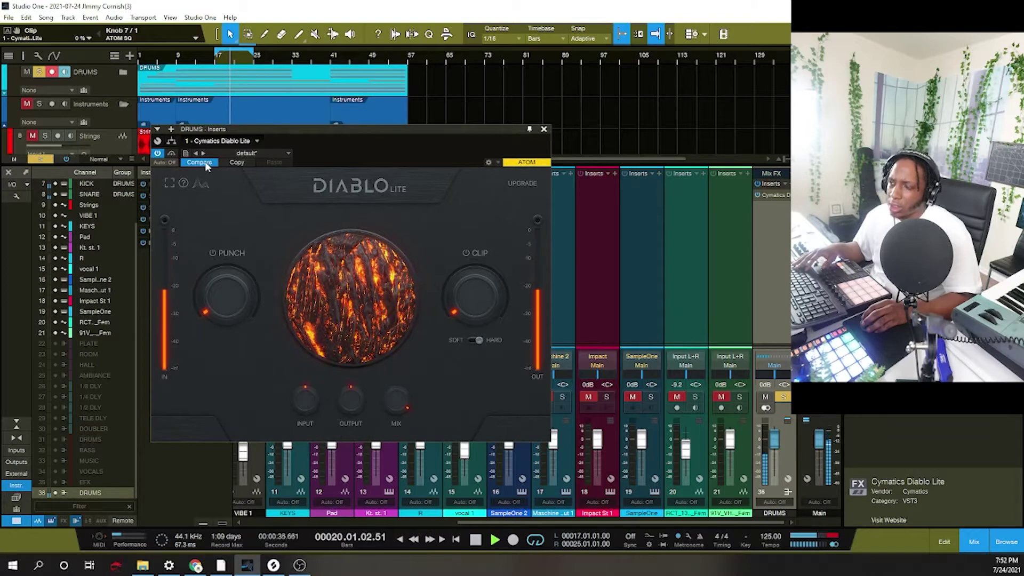
{"action": "key", "text": "space"}
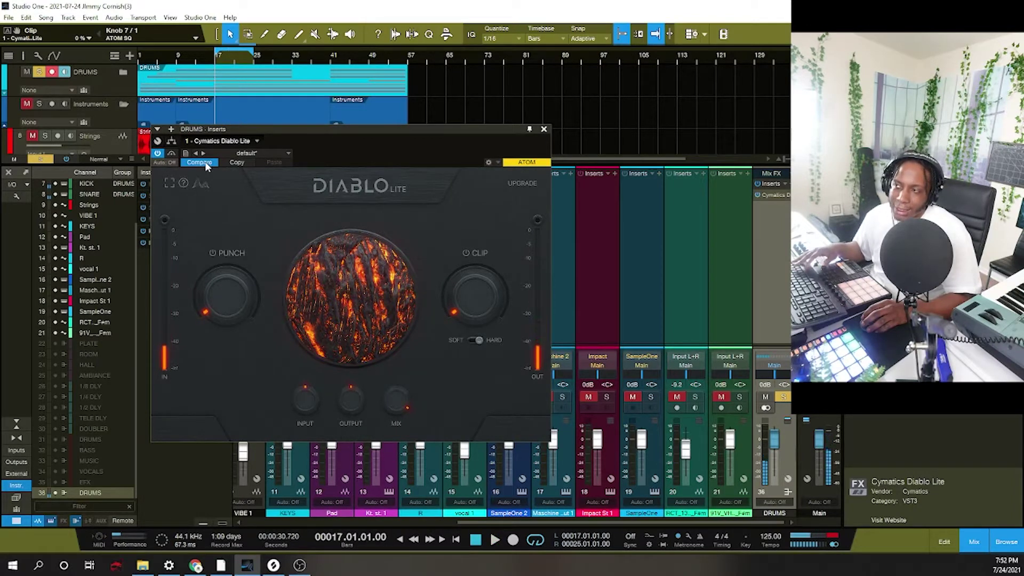
{"action": "key", "text": "space"}
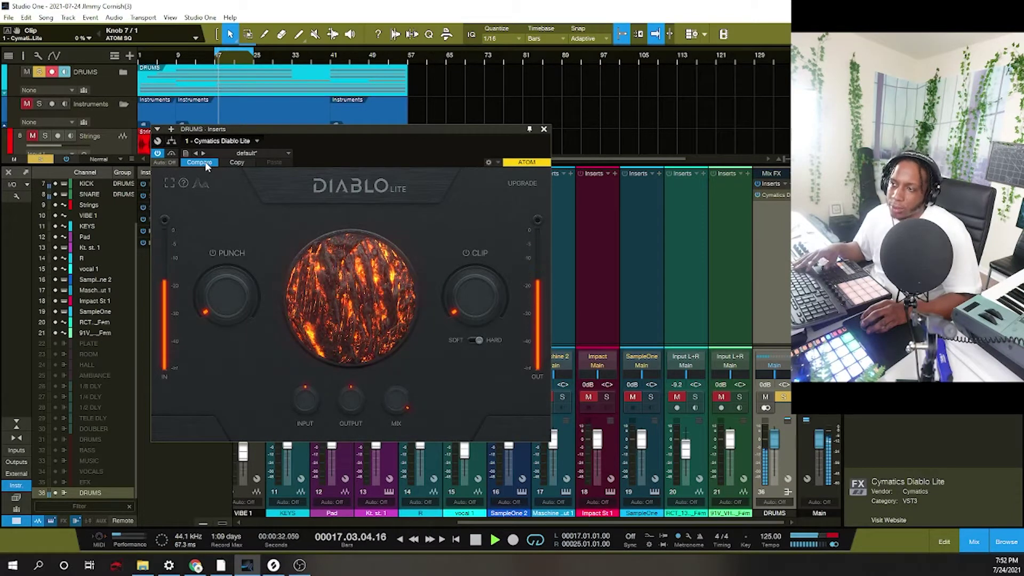
{"action": "key", "text": "space"}
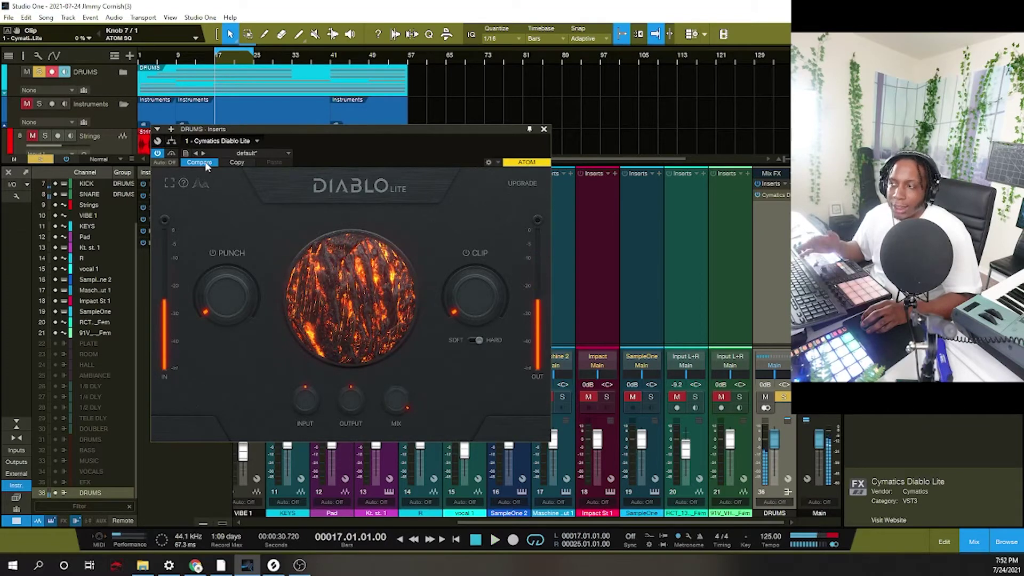
{"action": "key", "text": "space"}
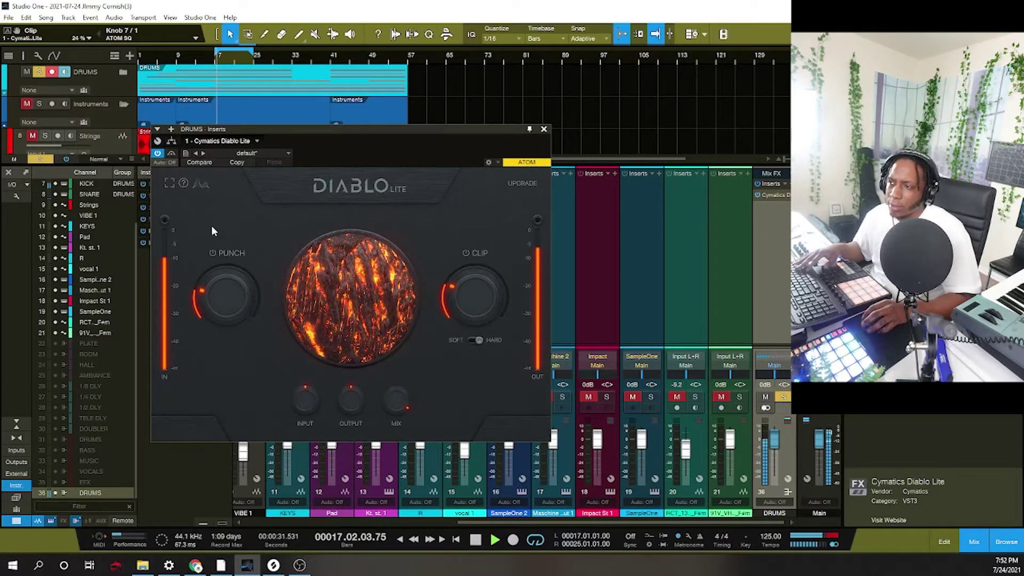
{"action": "left_click", "coordinate": [199, 162]}
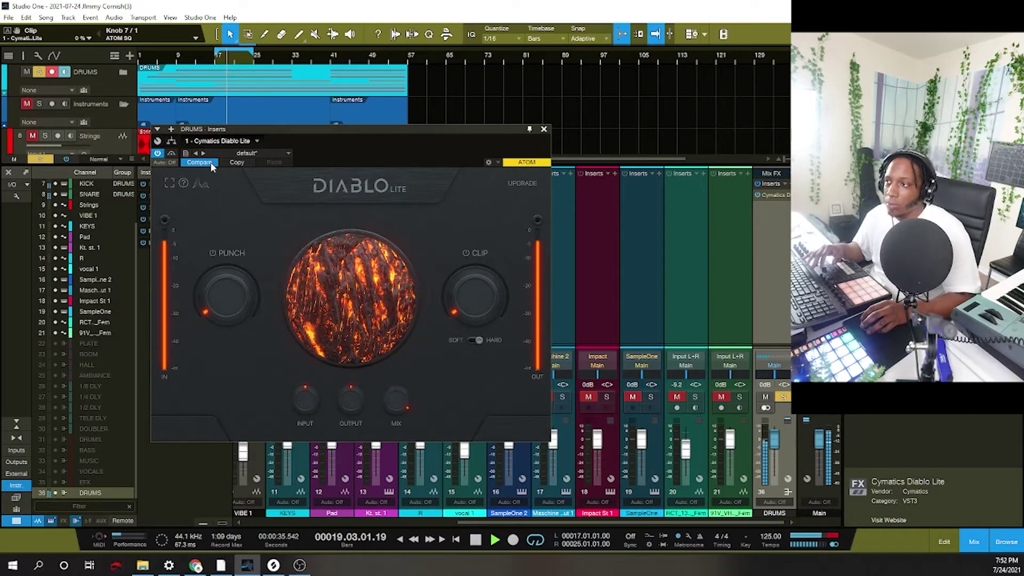
{"action": "left_click", "coordinate": [211, 162]}
- Raise Diablo Lite's Punch to 34% and Clip to 31% on the DRUMS bus
{"action": "scroll", "coordinate": [220, 300], "scroll_direction": "up", "scroll_amount": 7}
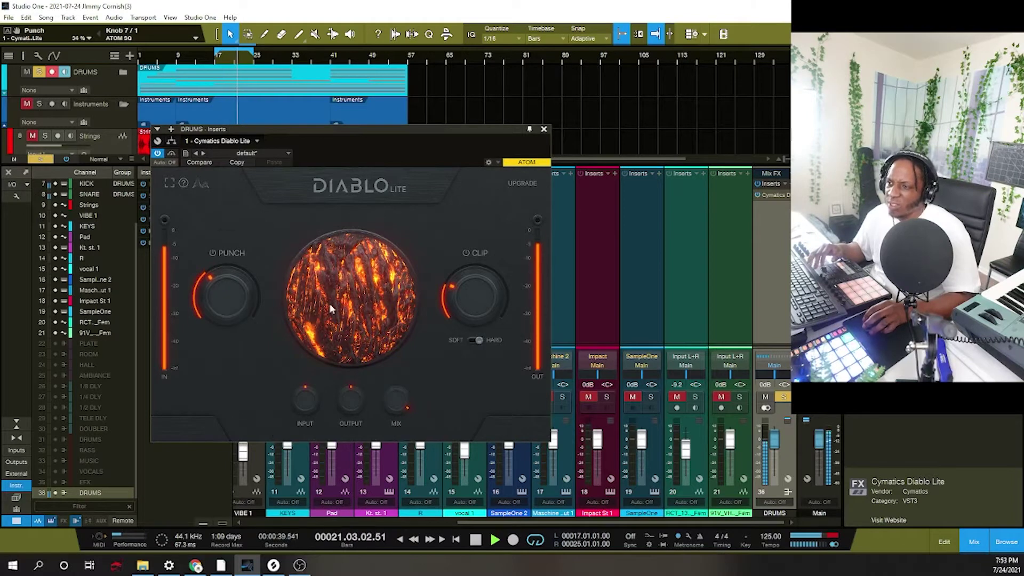
{"action": "scroll", "coordinate": [462, 301], "scroll_direction": "up", "scroll_amount": 3}
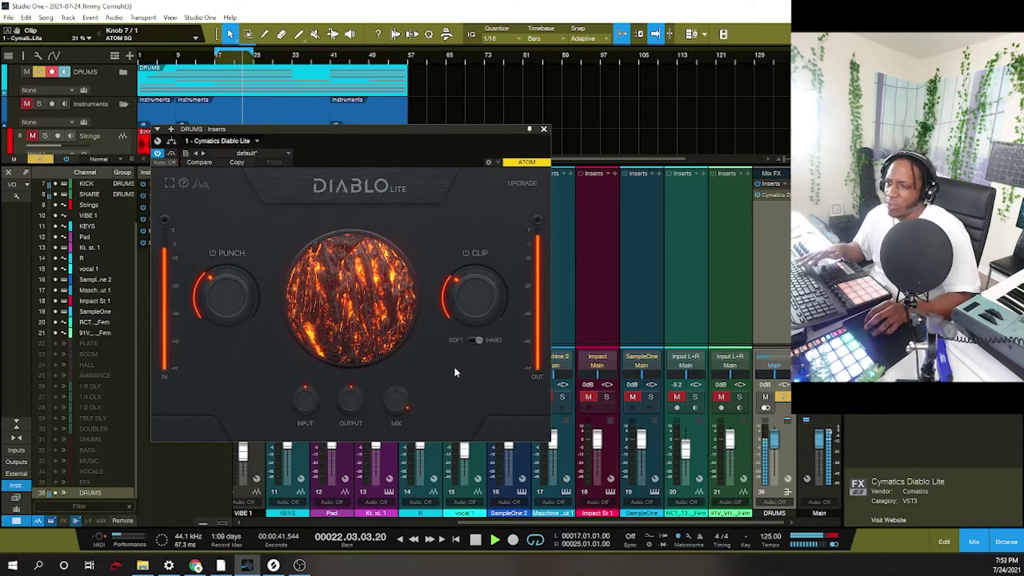
- Close the Diablo Lite window and lower the DRUMS bus volume to -5.8 dB
{"action": "left_click", "coordinate": [544, 131]}
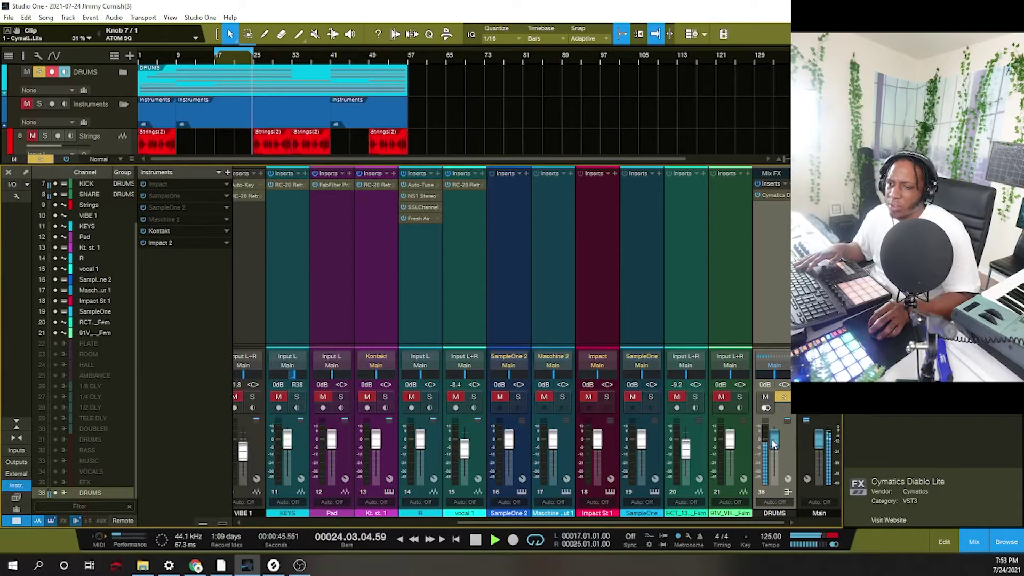
{"action": "mouse_move", "coordinate": [733, 522]}
{"action": "left_mouse_down"}
{"action": "mouse_move", "coordinate": [687, 524]}
{"action": "mouse_move", "coordinate": [715, 523]}
{"action": "left_mouse_up"}
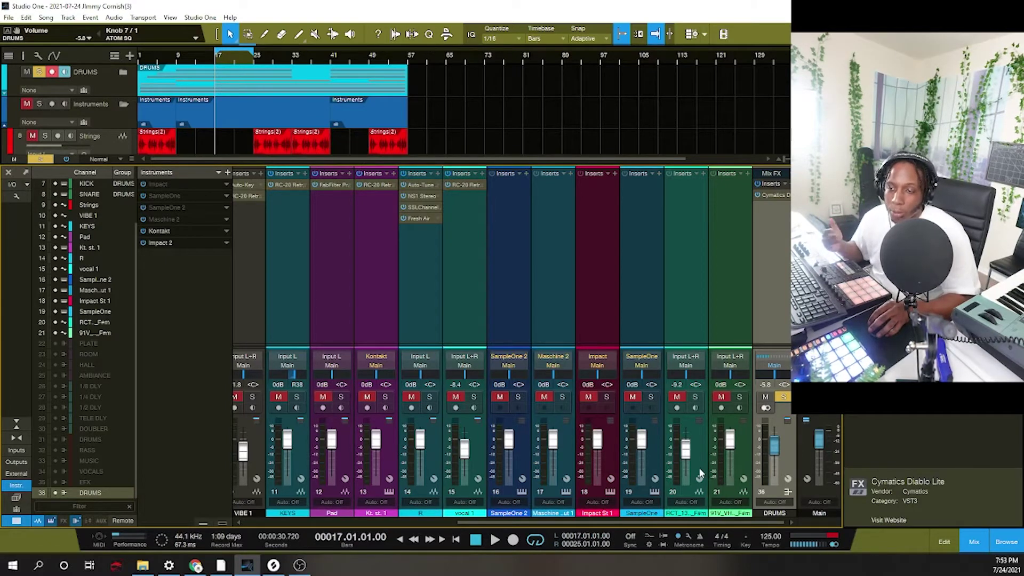
- Select the Strings channel, then unsolo and mute the DRUMS folder track
{"action": "left_click_drag", "start_coordinate": [711, 520], "coordinate": [414, 523]}
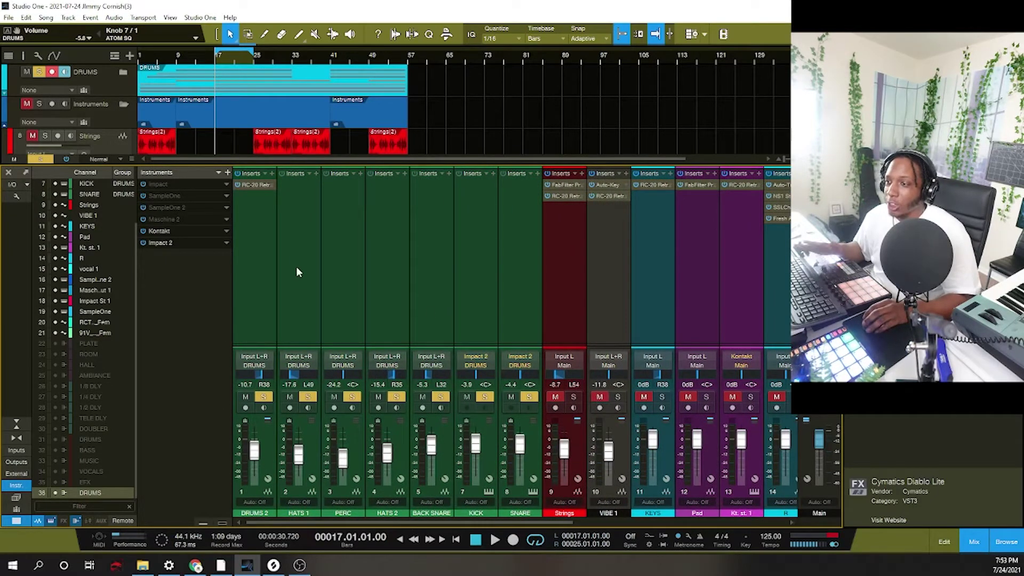
{"action": "left_click", "coordinate": [558, 284]}
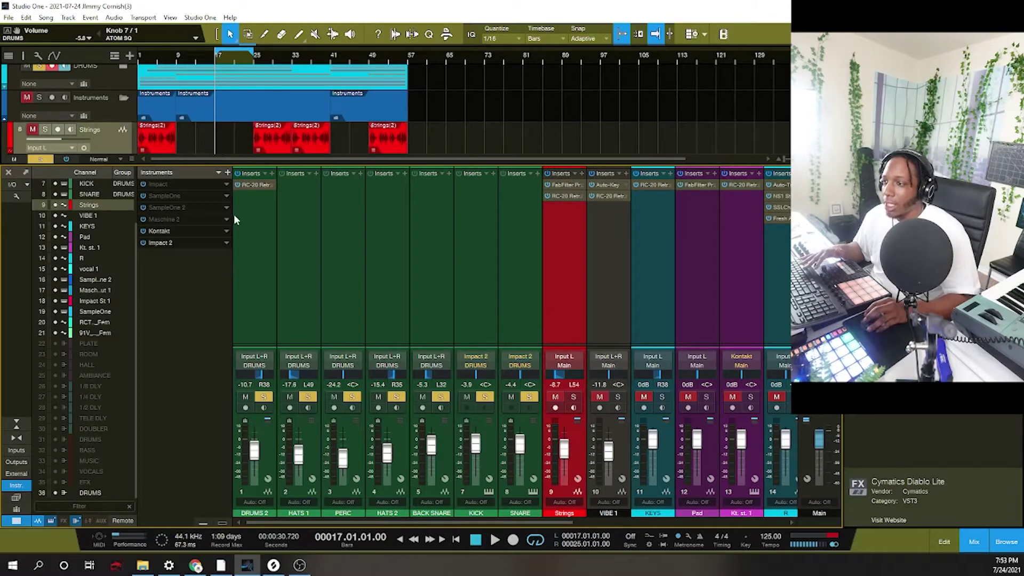
{"action": "scroll", "coordinate": [98, 112], "scroll_direction": "up", "scroll_amount": 1}
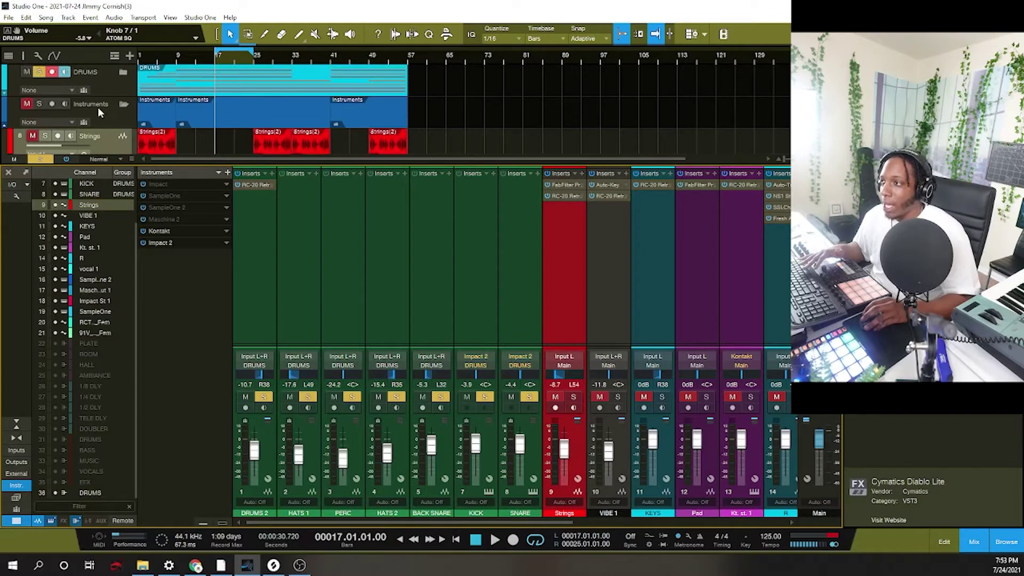
{"action": "left_click", "coordinate": [29, 72]}
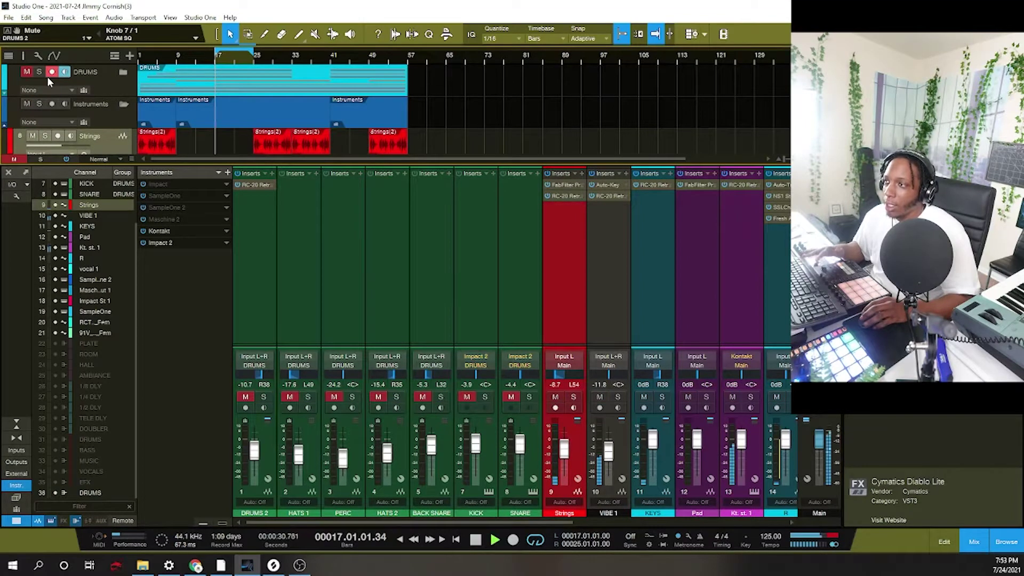
- Try to pack the Strings, VIBE 1, KEYS, Pad and Kontakt tracks into a new folder in the full arrangement view
{"action": "scroll", "coordinate": [121, 85], "scroll_direction": "down", "scroll_amount": 4}
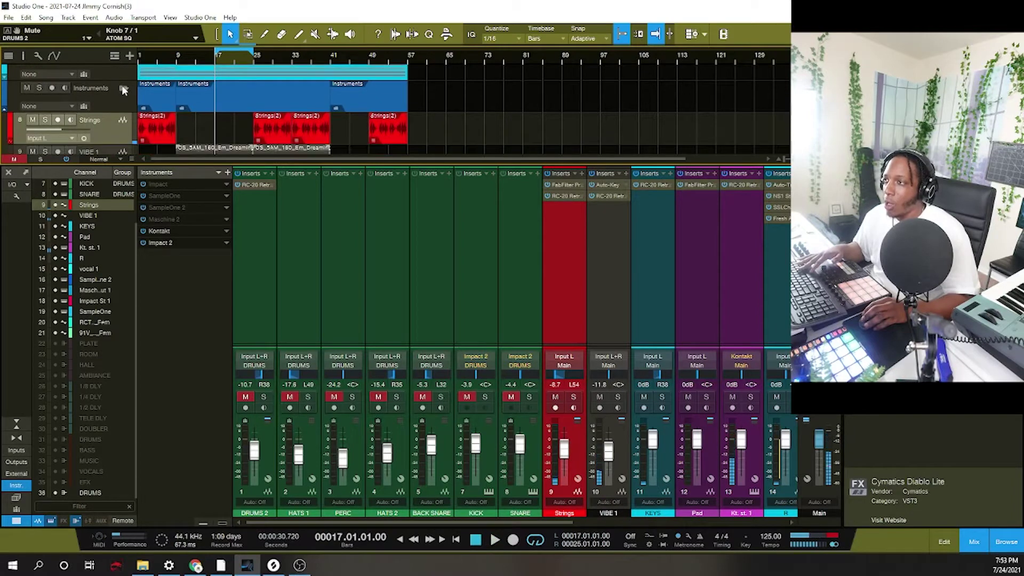
{"action": "scroll", "coordinate": [123, 94], "scroll_direction": "down", "scroll_amount": 2}
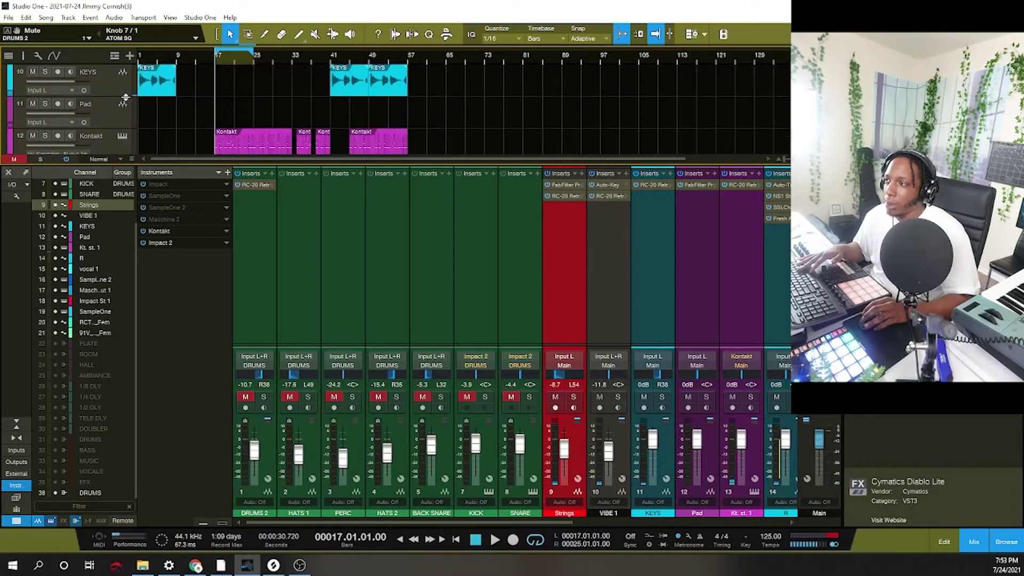
{"action": "scroll", "coordinate": [112, 96], "scroll_direction": "up", "scroll_amount": 4}
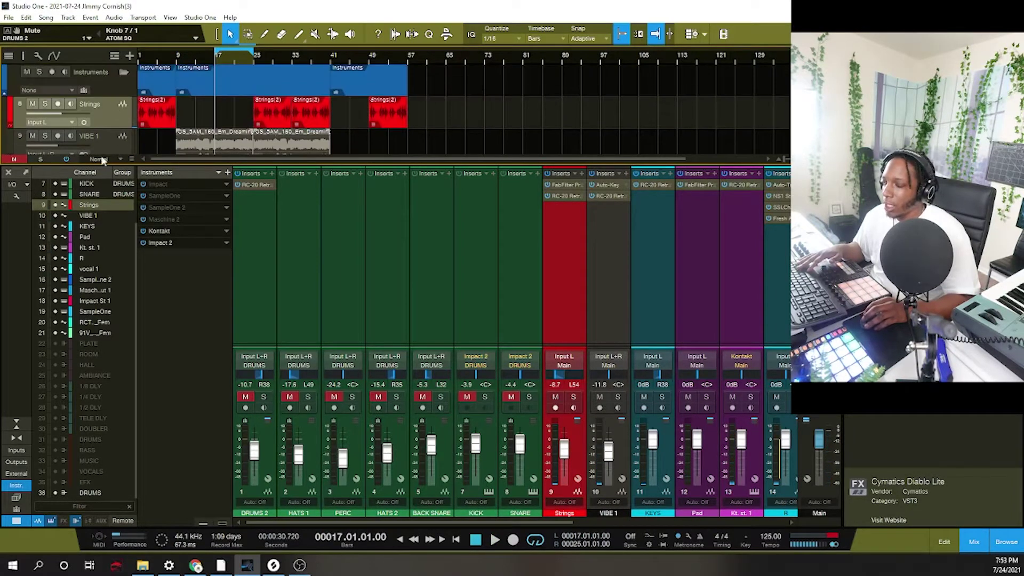
{"action": "key", "text": "F3"}
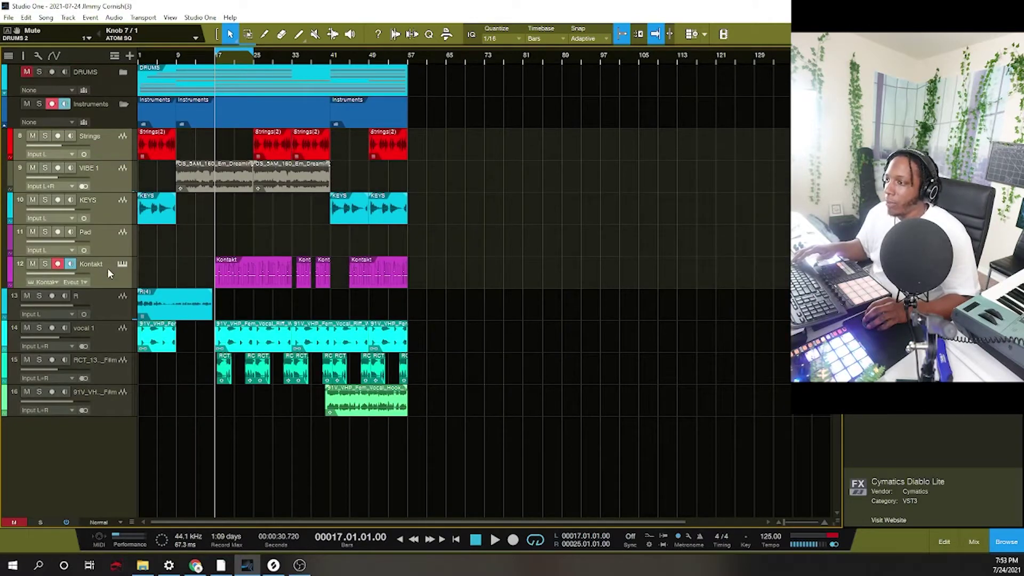
{"action": "right_click", "coordinate": [102, 145]}
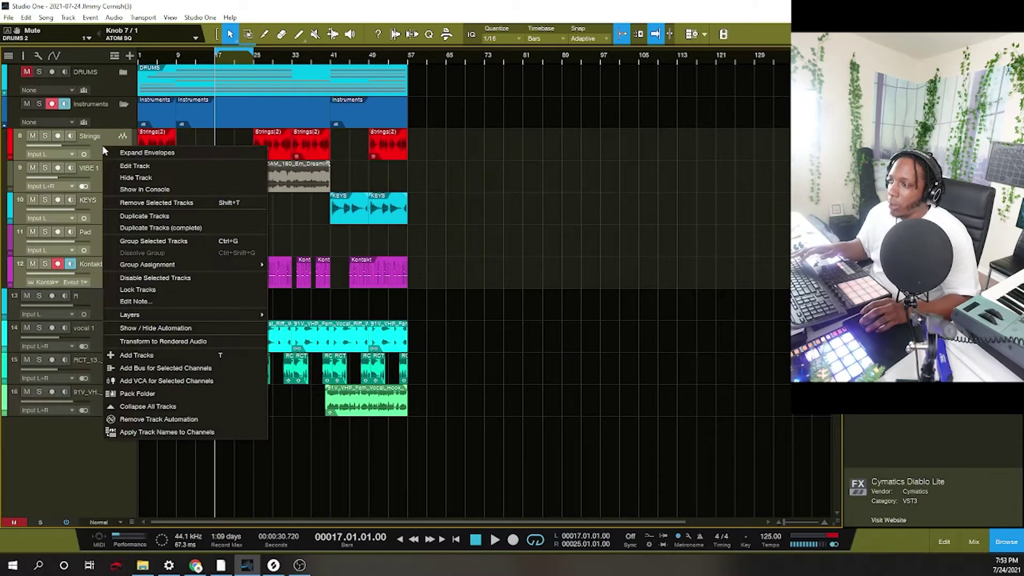
{"action": "left_click", "coordinate": [149, 390]}
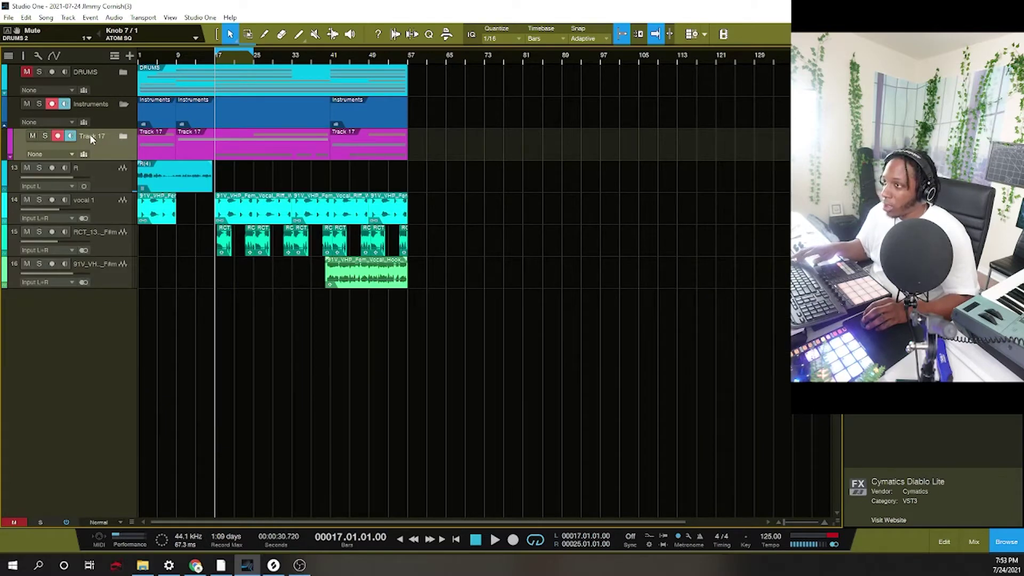
{"action": "key", "text": "ctrl+z"}
- Expand the Instruments folder and solo only its Strings and Kontakt tracks
{"action": "left_click", "coordinate": [126, 103]}
{"action": "left_click", "coordinate": [125, 104]}
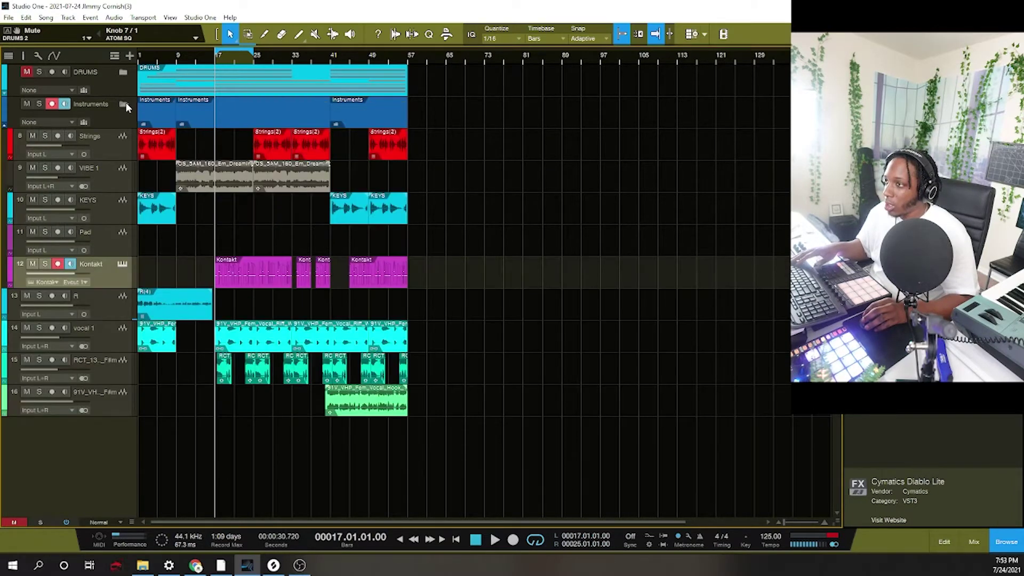
{"action": "left_click", "coordinate": [125, 103]}
{"action": "left_click", "coordinate": [125, 103]}
{"action": "left_click", "coordinate": [125, 103]}
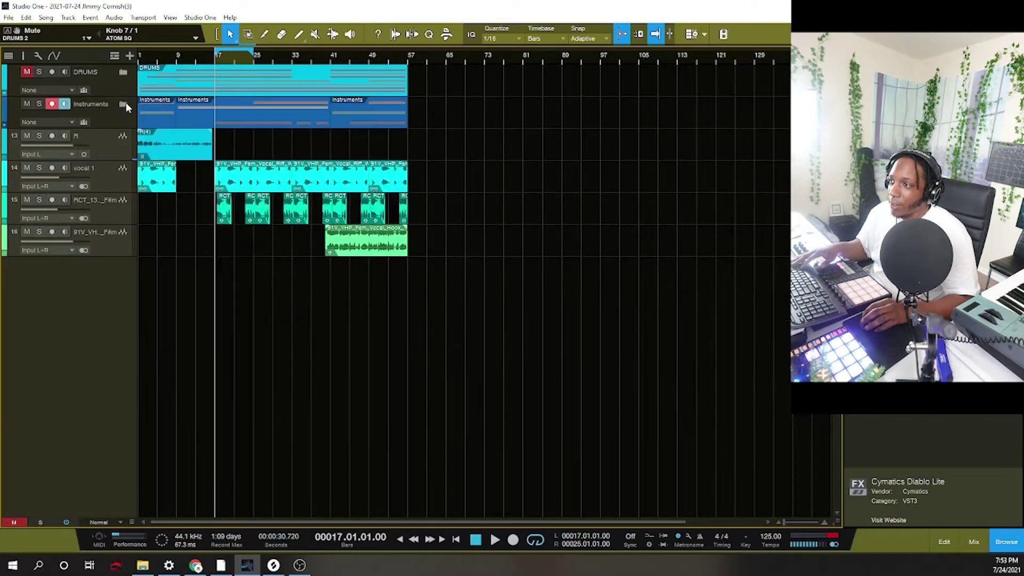
{"action": "left_click", "coordinate": [126, 103]}
{"action": "left_click", "coordinate": [39, 104]}
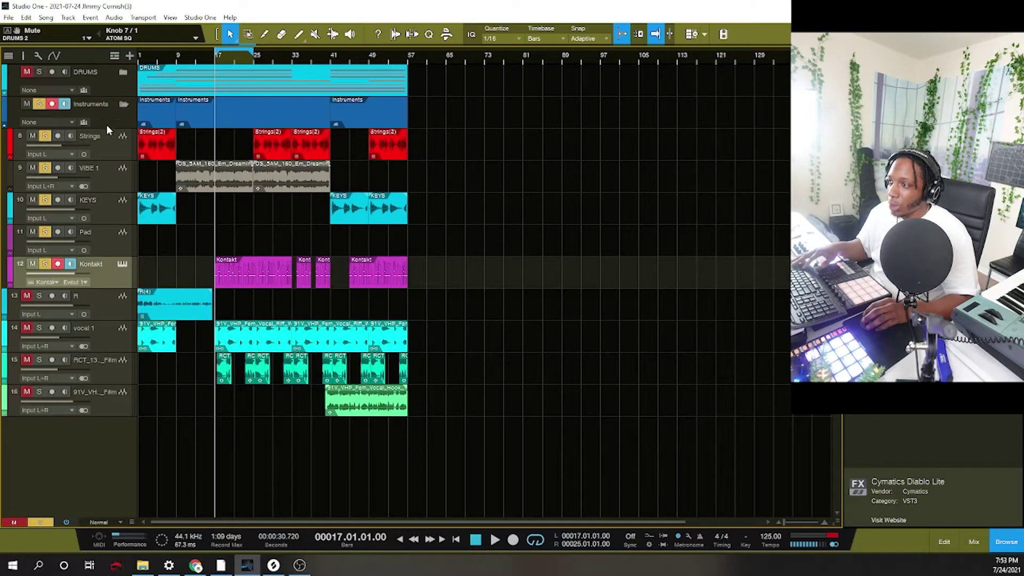
{"action": "left_click", "coordinate": [43, 232]}
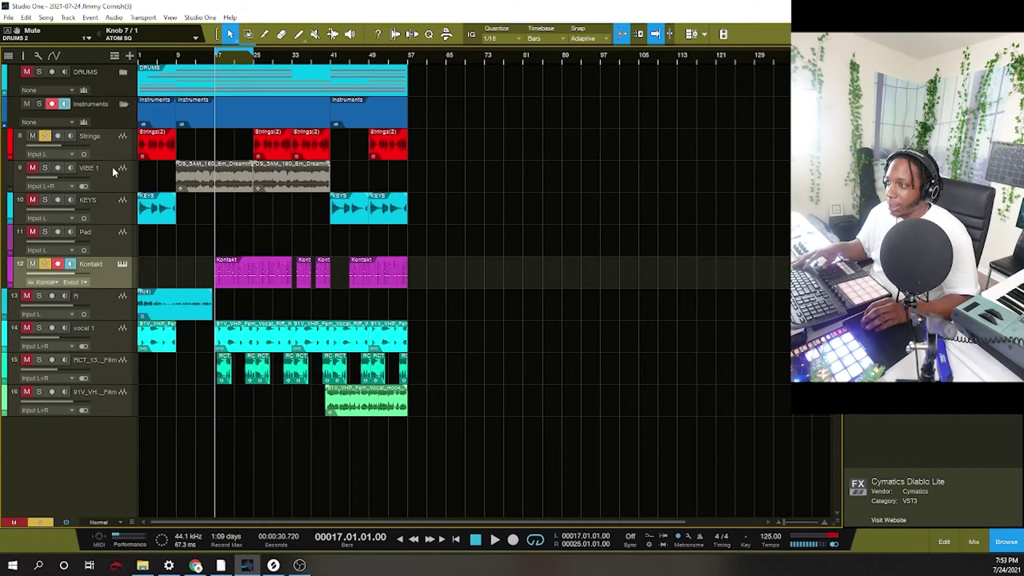
- Set the loop range to run from bar 1 to bar 9 and play it back
{"action": "left_click_drag", "start_coordinate": [218, 56], "coordinate": [130, 58]}
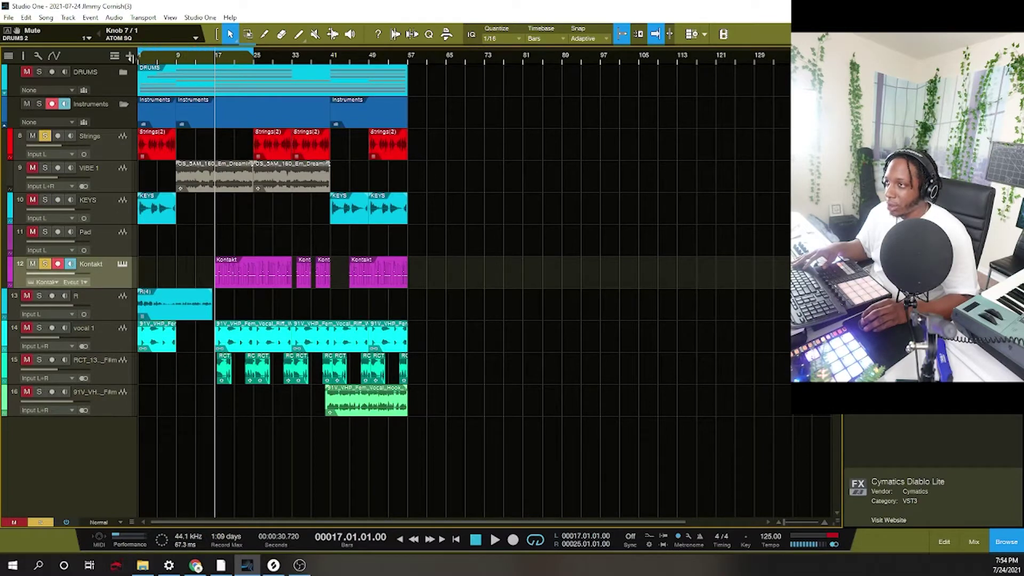
{"action": "key", "text": "space"}
{"action": "left_click_drag", "start_coordinate": [253, 56], "coordinate": [176, 56]}
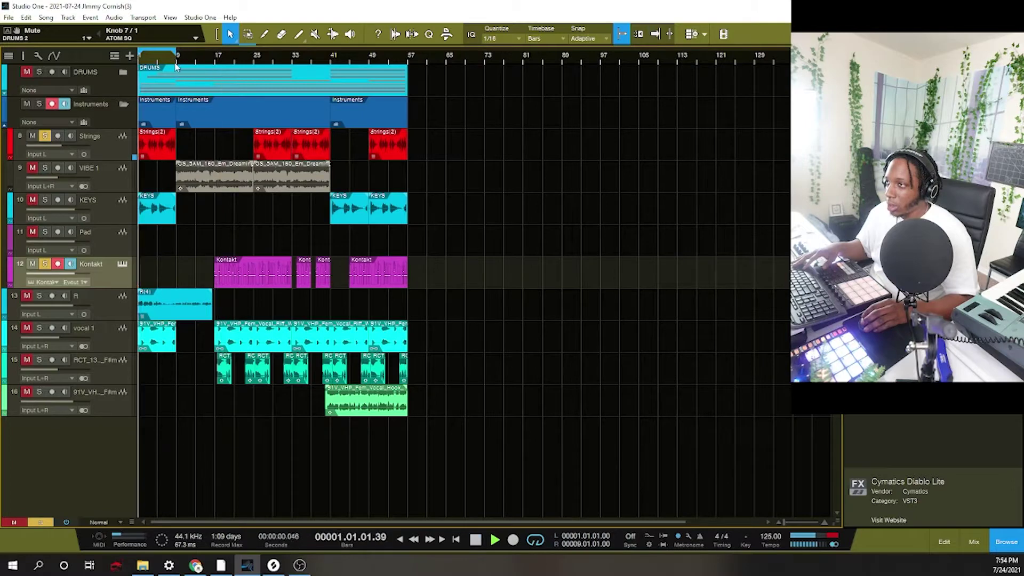
{"action": "key", "text": "space"}
{"action": "key", "text": "space"}
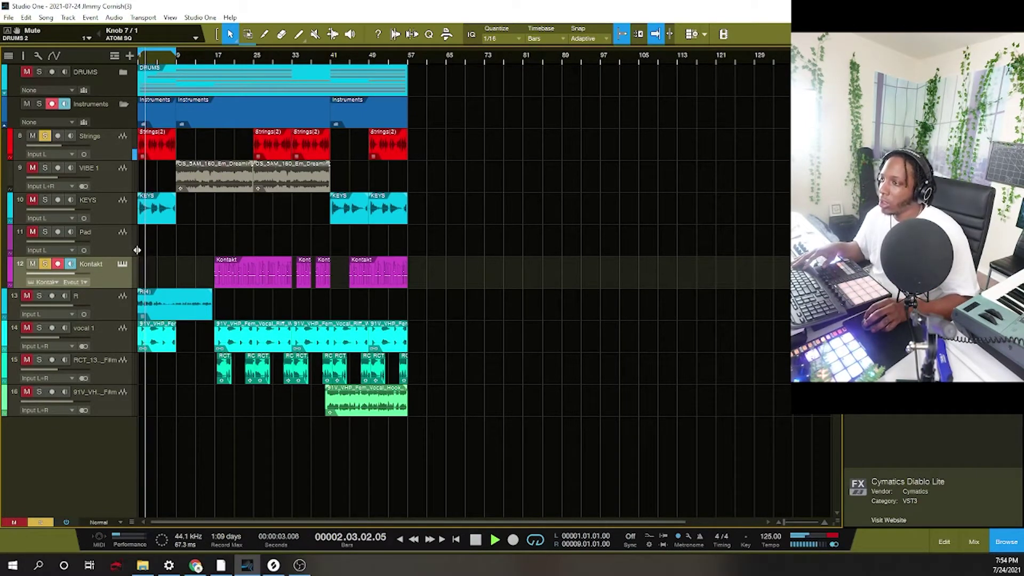
- Add KEYS to the soloed tracks and lower the Strings channel volume to -14.1 dB in the mixer
{"action": "left_click", "coordinate": [45, 200]}
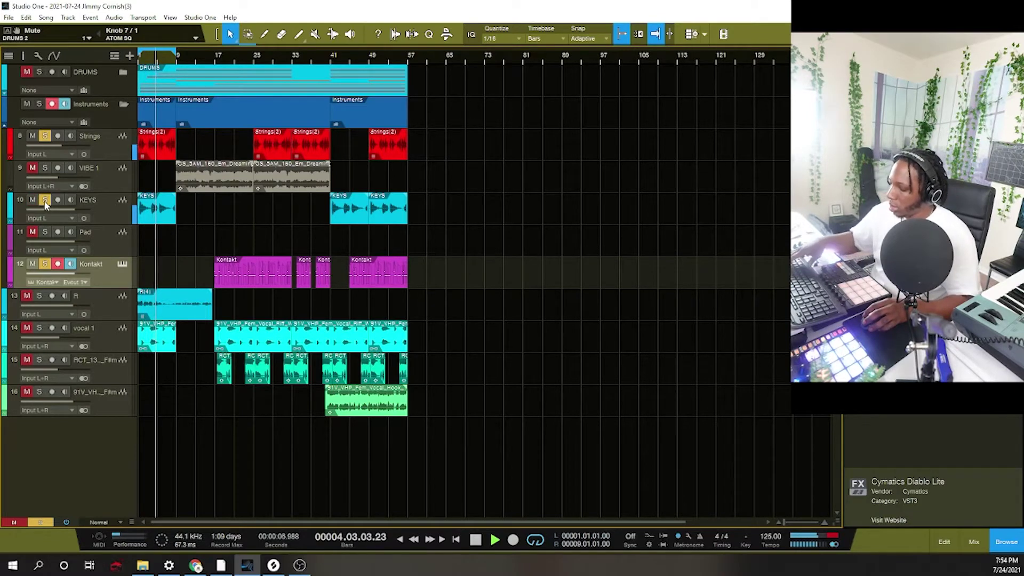
{"action": "key", "text": "F3"}
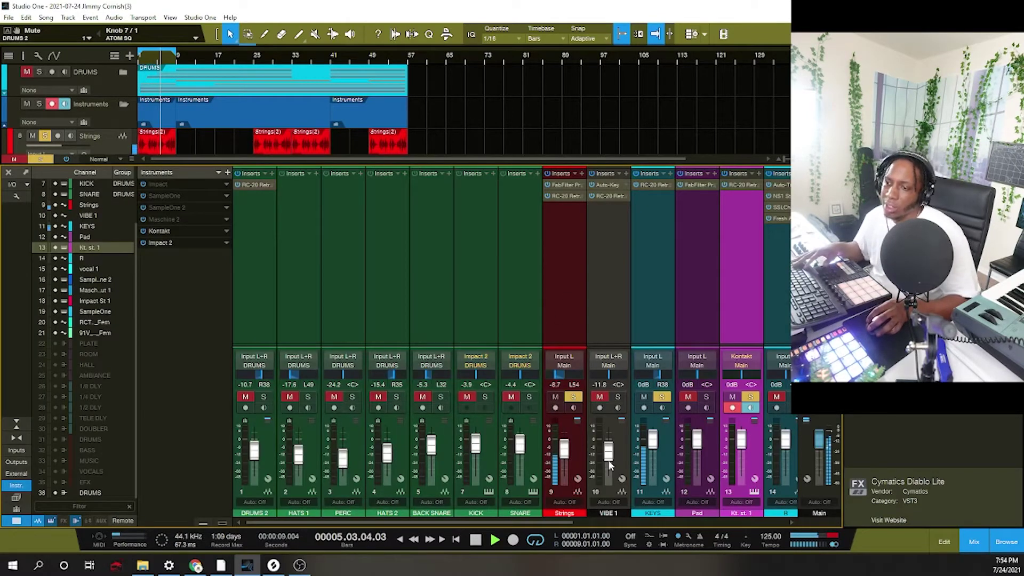
{"action": "scroll", "coordinate": [276, 108], "scroll_direction": "down", "scroll_amount": 4}
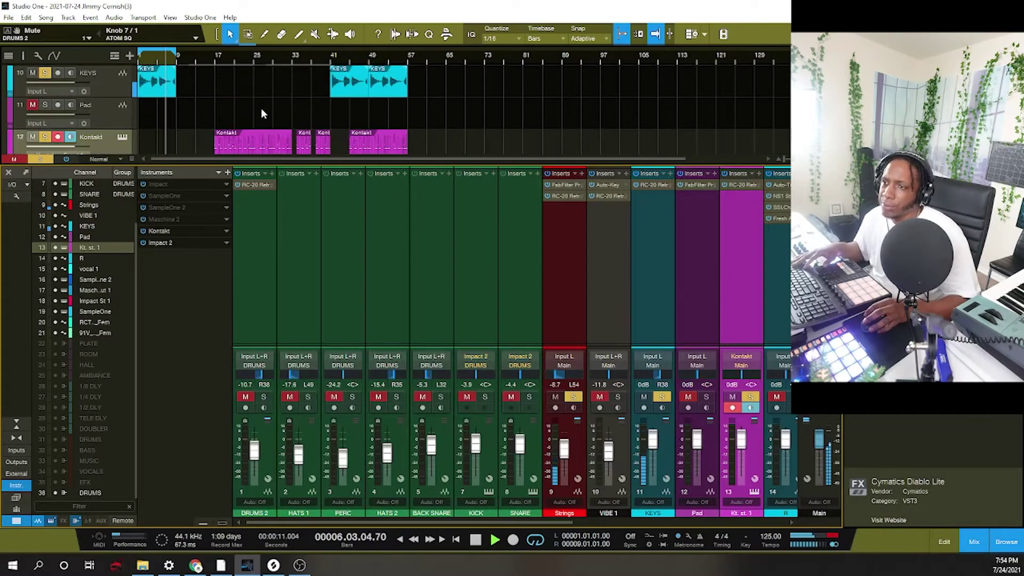
{"action": "left_click_drag", "start_coordinate": [563, 446], "coordinate": [566, 460]}
{"action": "key", "text": "space"}
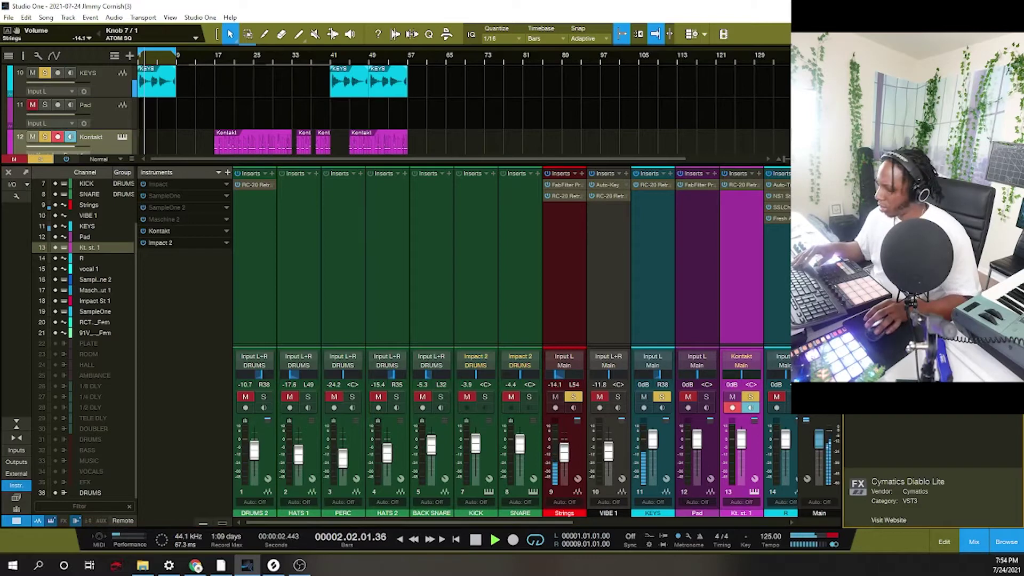
- Look through the effects library for Kilohearts kHs Stereo and insert it on the Strings channel
{"action": "key", "text": "BackSpace"}
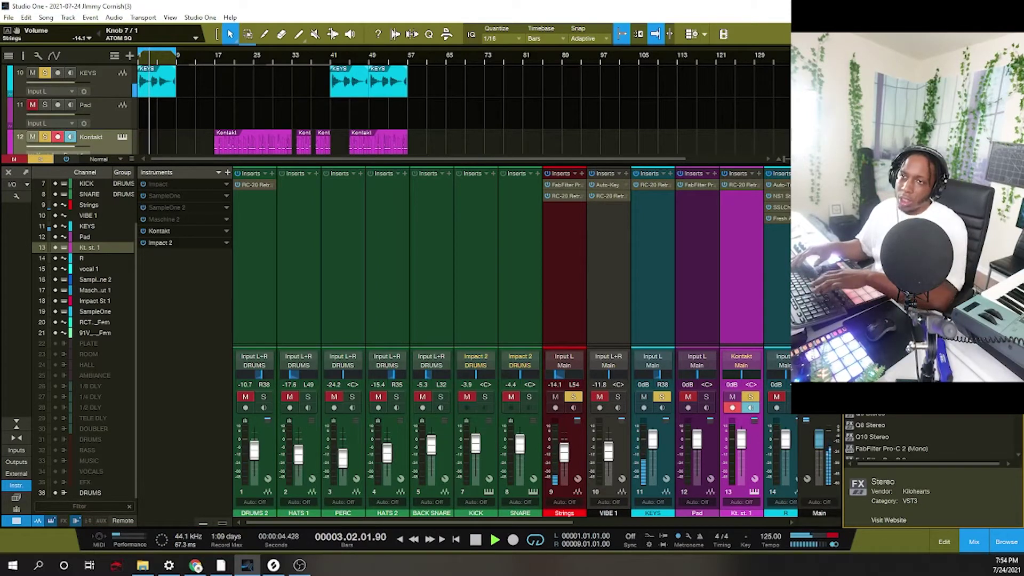
{"action": "scroll", "coordinate": [928, 434], "scroll_direction": "down", "scroll_amount": 10}
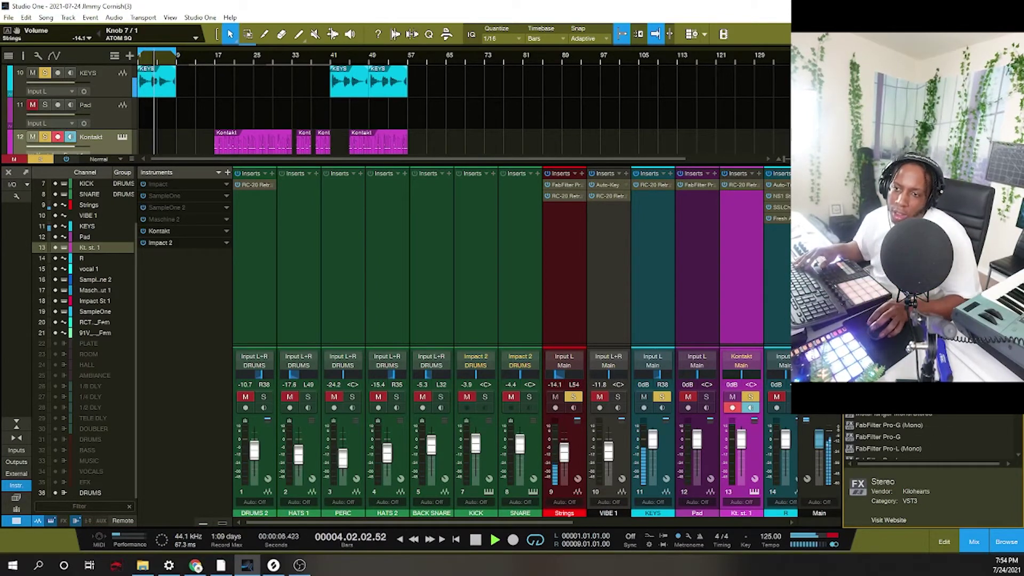
{"action": "scroll", "coordinate": [927, 434], "scroll_direction": "down", "scroll_amount": 8}
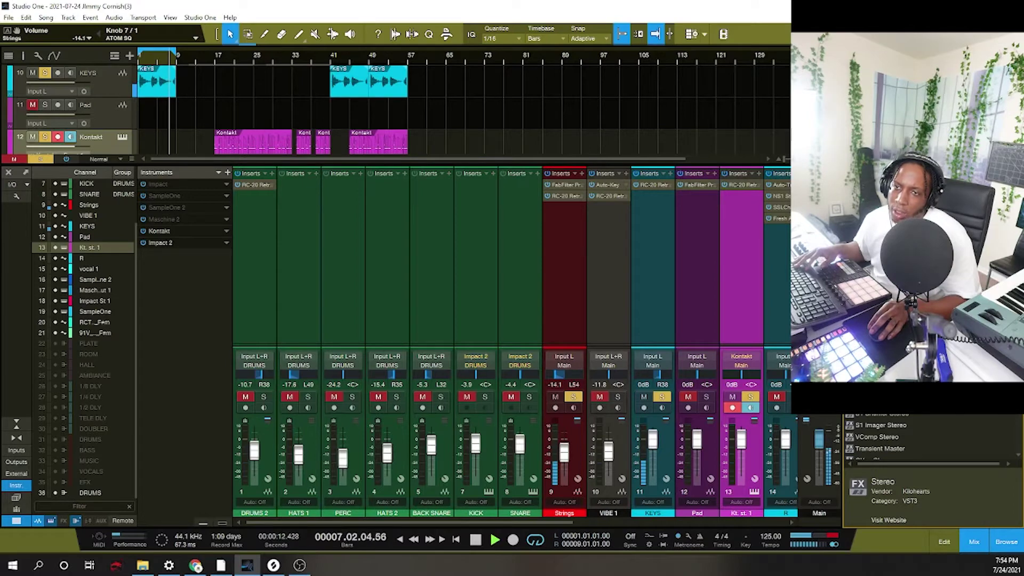
{"action": "type", "text": "b"}
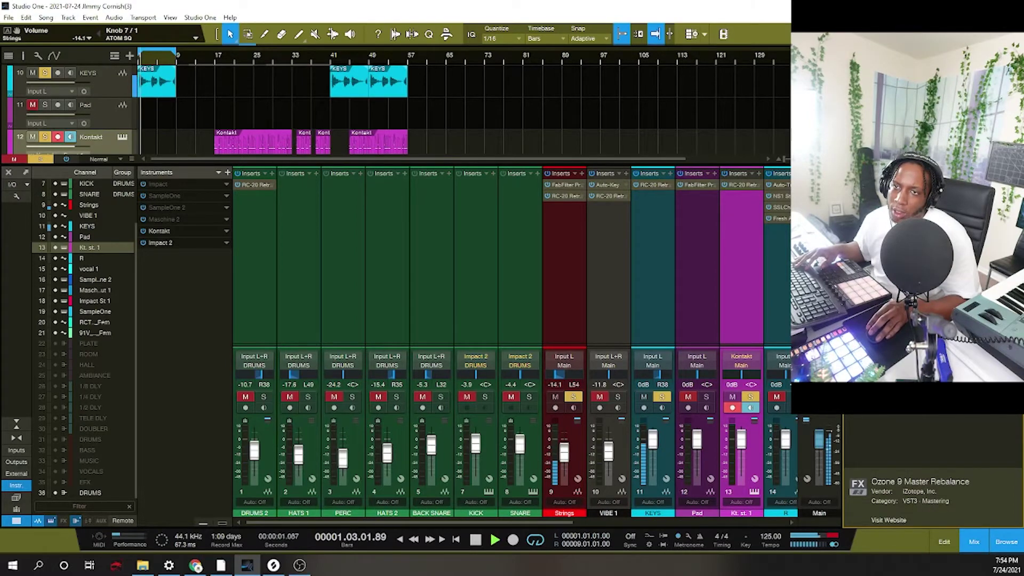
{"action": "key", "text": "BackSpace"}
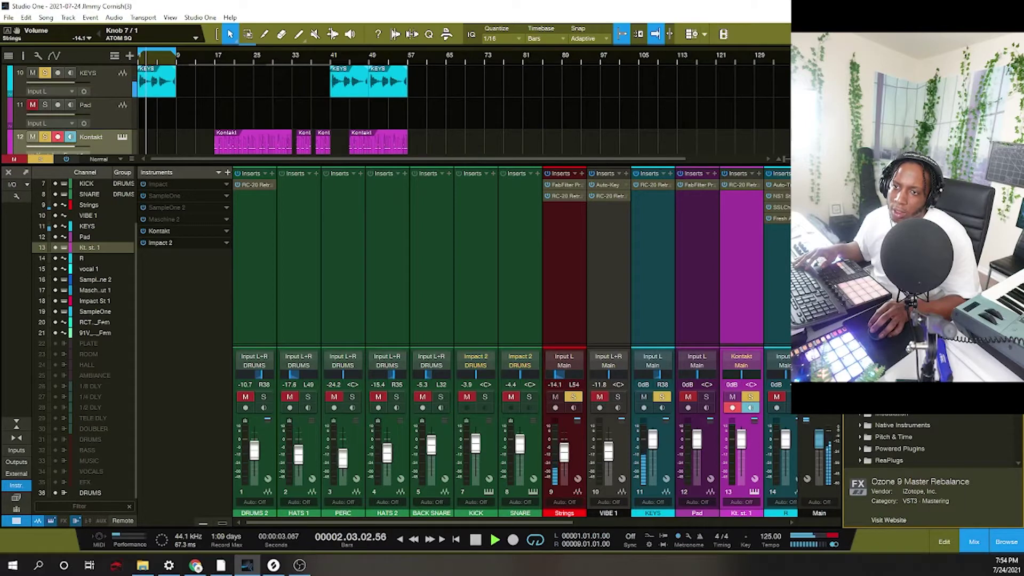
{"action": "scroll", "coordinate": [906, 443], "scroll_direction": "down", "scroll_amount": 3}
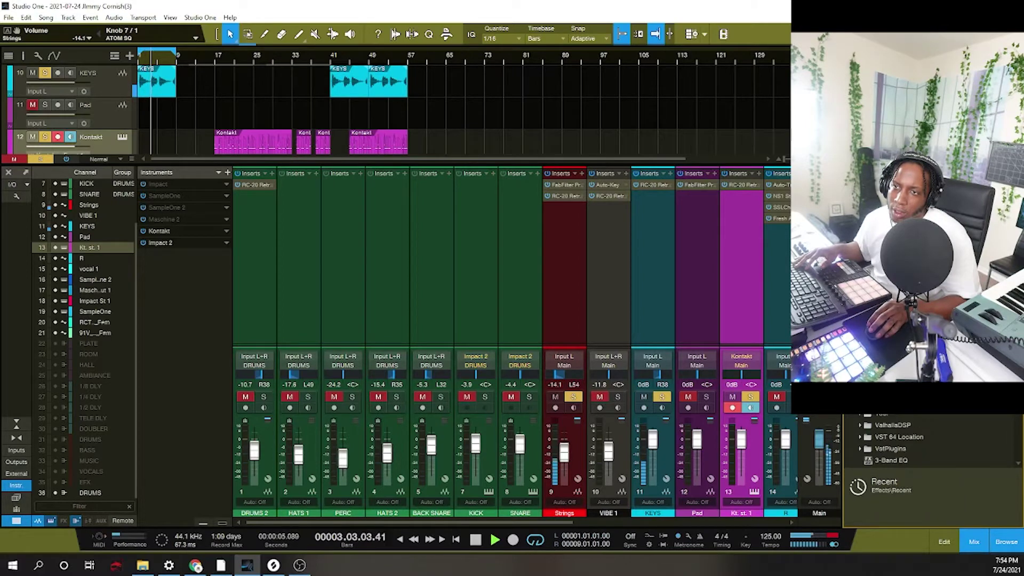
{"action": "scroll", "coordinate": [906, 443], "scroll_direction": "up", "scroll_amount": 3}
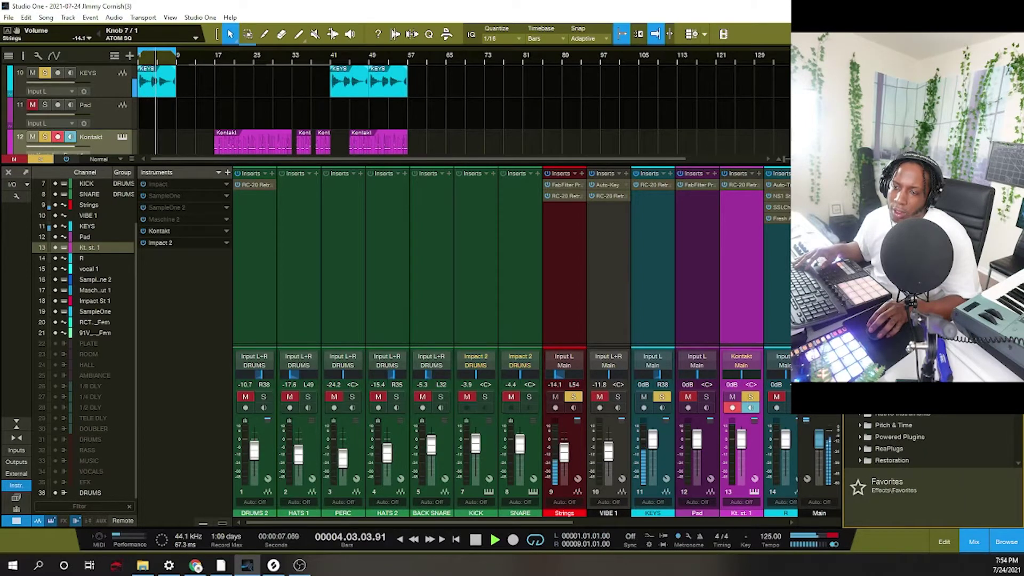
{"action": "key", "text": "space"}
{"action": "left_click_drag", "start_coordinate": [895, 240], "coordinate": [570, 219]}
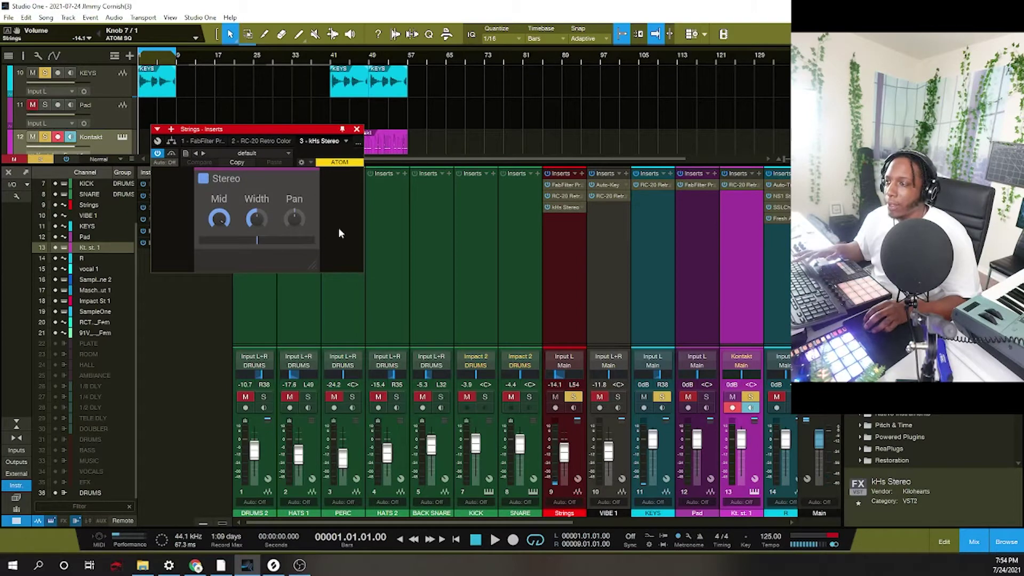
- Set kHs Stereo's Width to 289% and Pan to 23% L on the Strings channel during playback
{"action": "left_click_drag", "start_coordinate": [248, 224], "coordinate": [249, 197]}
{"action": "key", "text": "space"}
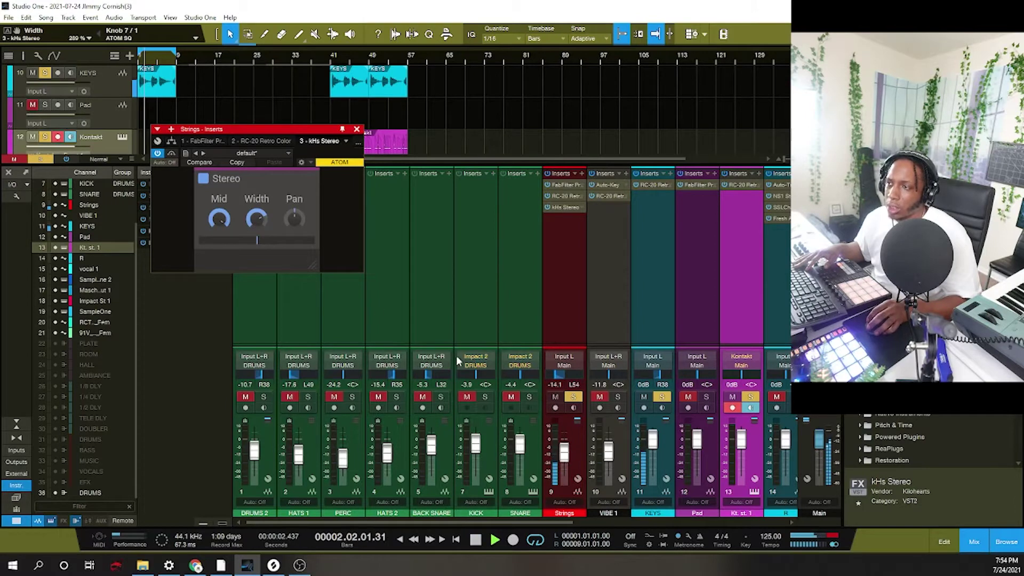
{"action": "left_click_drag", "start_coordinate": [256, 219], "coordinate": [288, 222]}
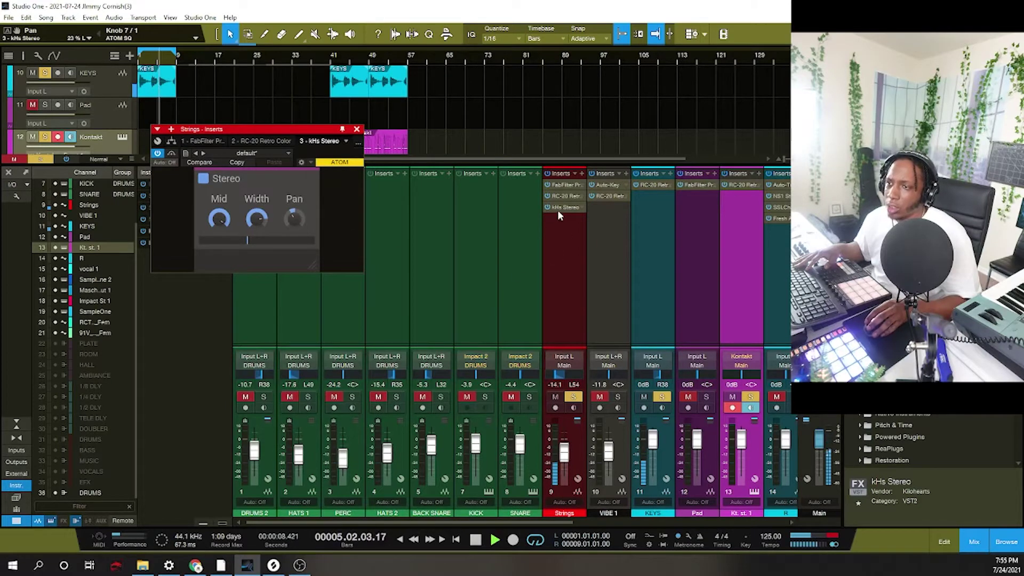
- Copy kHs Stereo from the Strings channel to KEYS, shift its Pan to the right and raise Width to the maximum
{"action": "left_click_drag", "start_coordinate": [561, 204], "coordinate": [645, 214]}
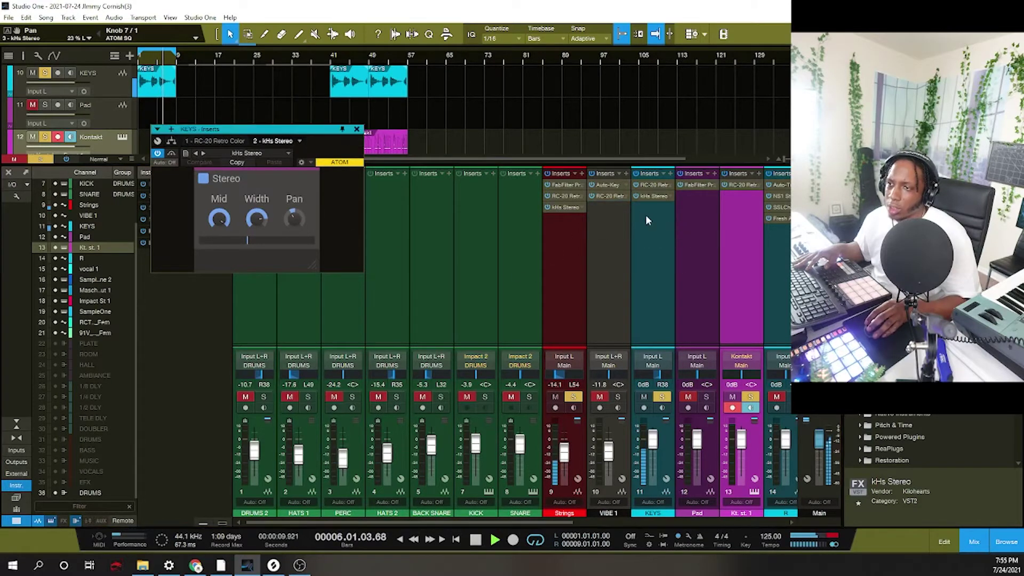
{"action": "left_click", "coordinate": [291, 220]}
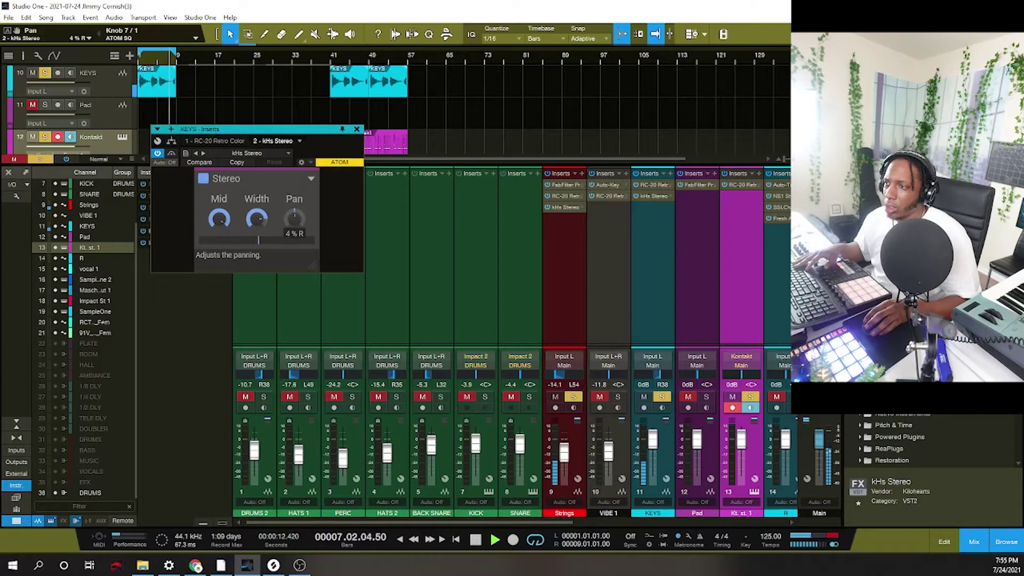
{"action": "left_click_drag", "start_coordinate": [294, 219], "coordinate": [296, 219]}
{"action": "left_click", "coordinate": [256, 219]}
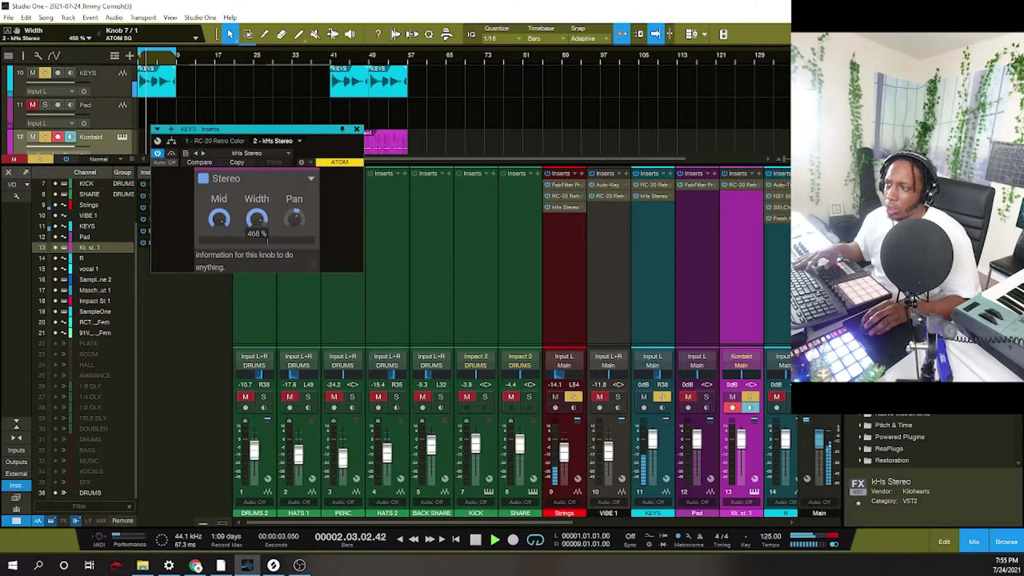
{"action": "left_click_drag", "start_coordinate": [256, 219], "coordinate": [255, 222]}
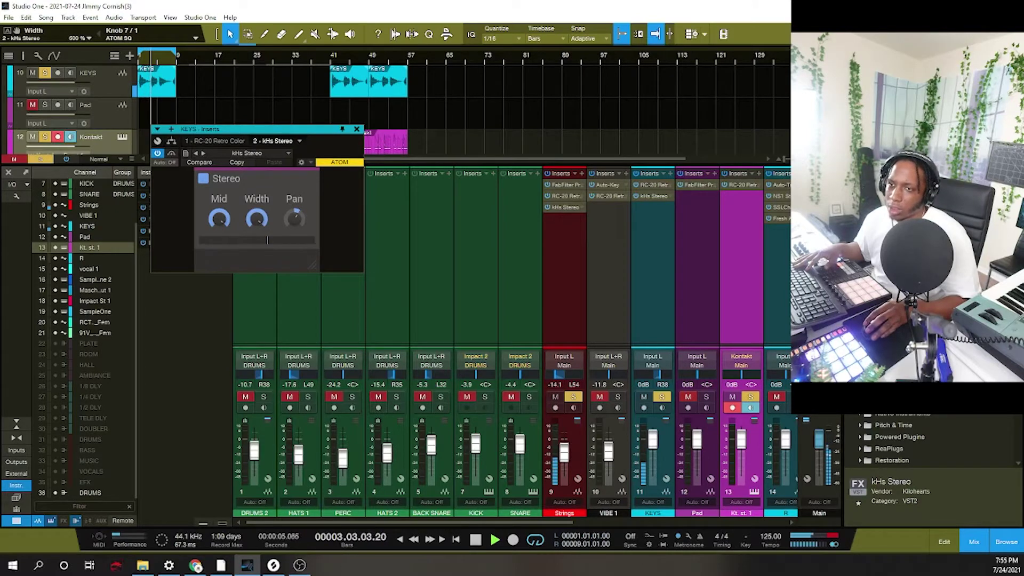
- Insert the Waves S1 Imager Stereo after kHs Stereo on the KEYS channel and set its Width to 1.79
{"action": "left_click_drag", "start_coordinate": [901, 266], "coordinate": [651, 243]}
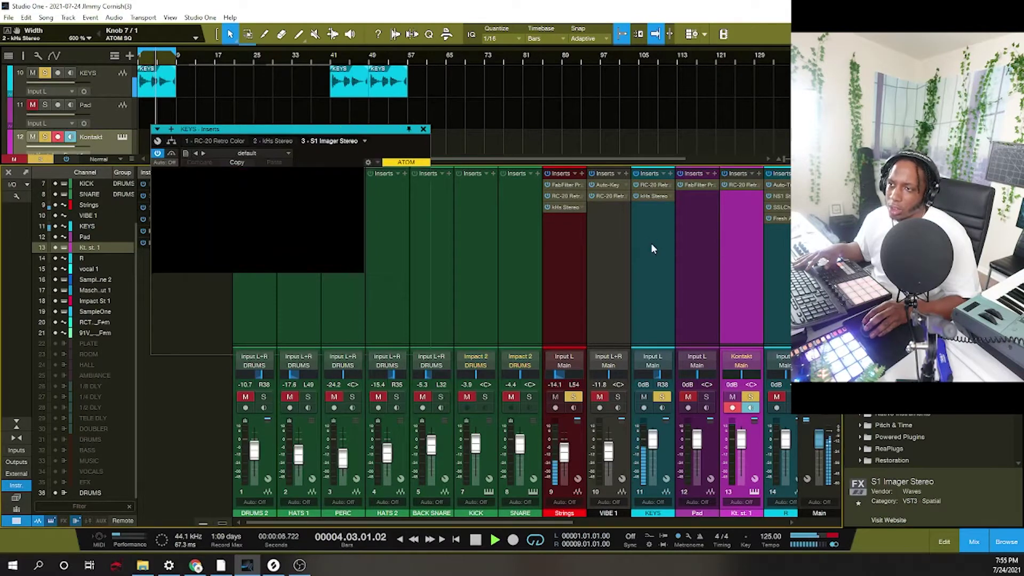
{"action": "mouse_move", "coordinate": [194, 236]}
{"action": "left_mouse_down"}
{"action": "mouse_move", "coordinate": [194, 249]}
{"action": "mouse_move", "coordinate": [194, 218]}
{"action": "left_mouse_up"}
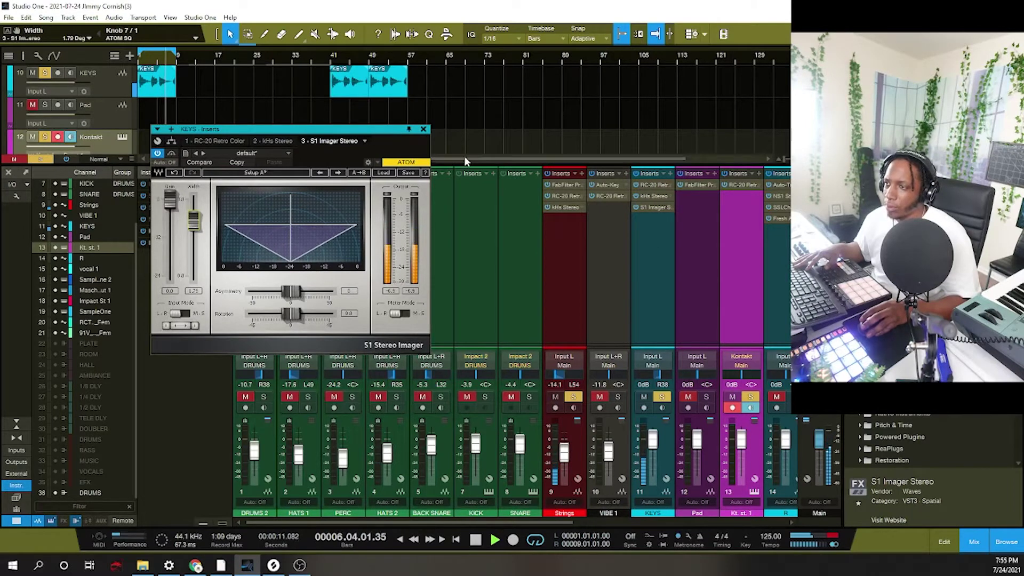
{"action": "left_click", "coordinate": [422, 129]}
- Add the vocal 1 track to the soloed tracks and check the full arrangement during playback
{"action": "scroll", "coordinate": [328, 121], "scroll_direction": "down", "scroll_amount": 3}
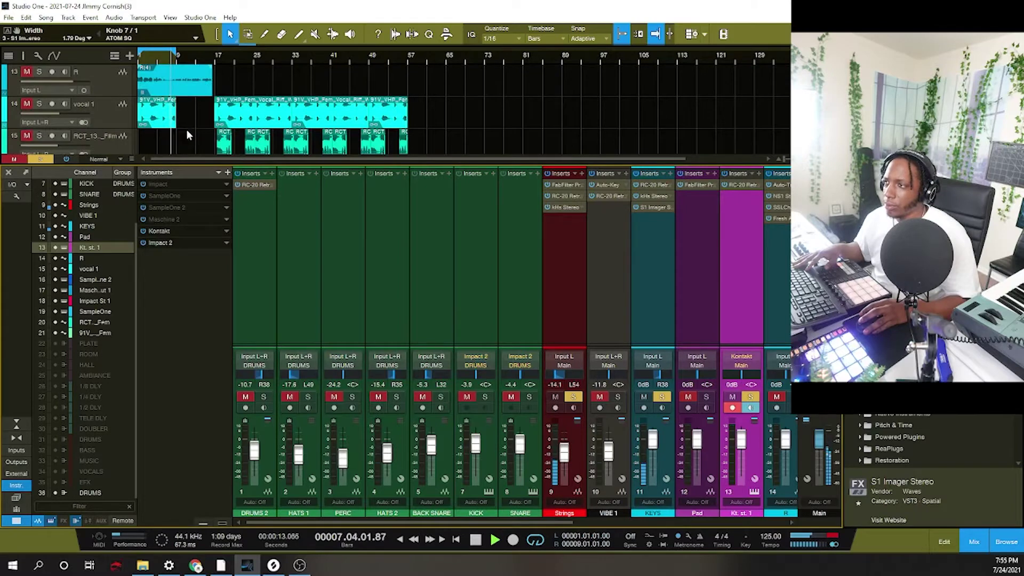
{"action": "scroll", "coordinate": [150, 131], "scroll_direction": "up", "scroll_amount": 1}
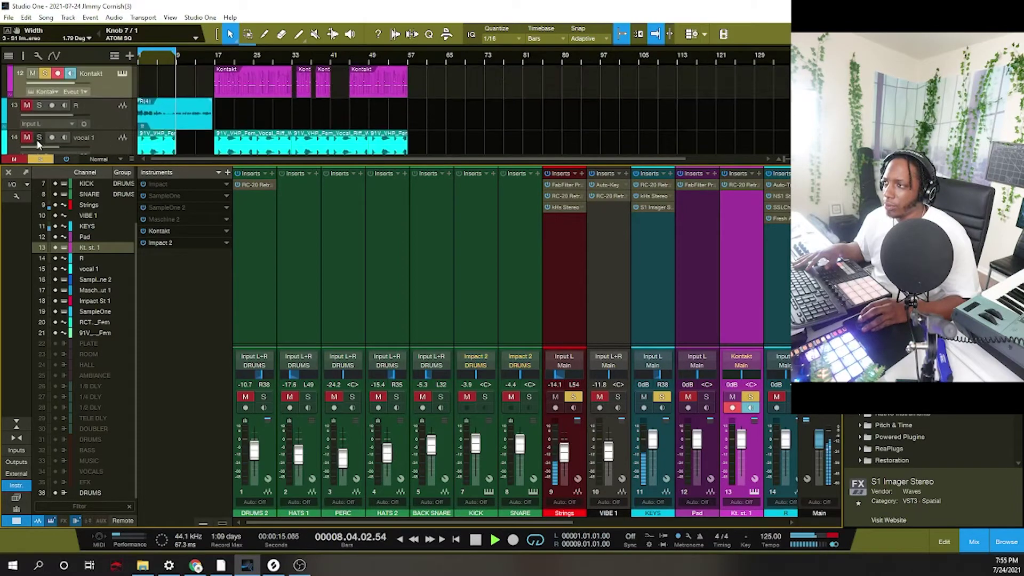
{"action": "left_click", "coordinate": [38, 139]}
{"action": "key", "text": "F3"}
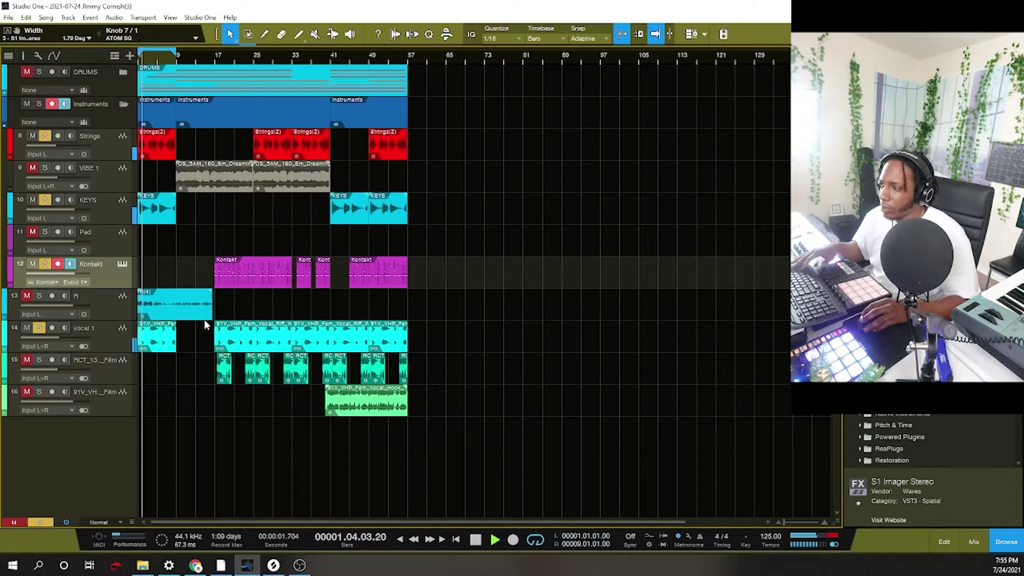
{"action": "key", "text": "F3"}
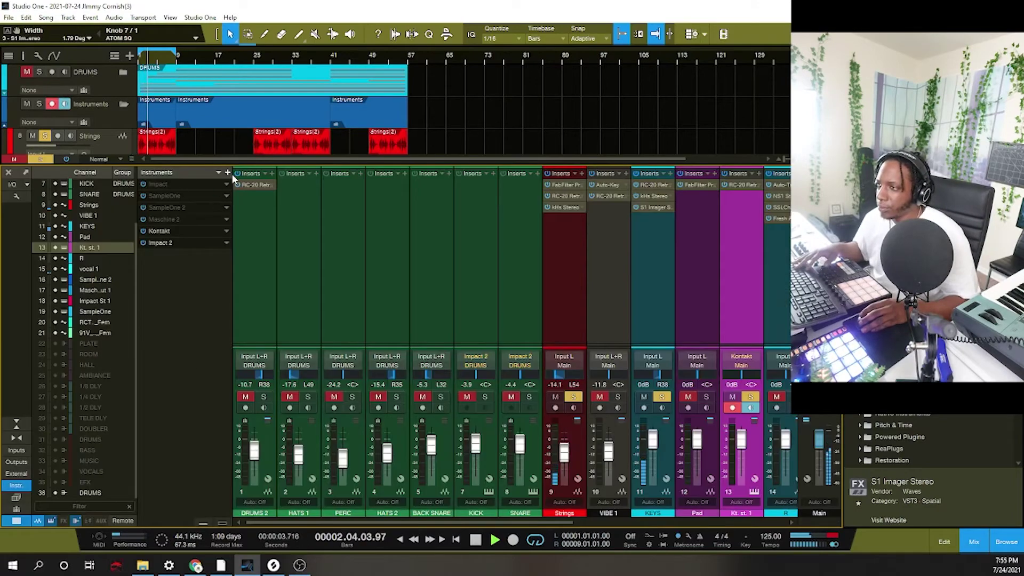
- Stop playback, make the mixer shorter to show more tracks, and remove track 13, R
{"action": "key", "text": "space"}
{"action": "left_click_drag", "start_coordinate": [232, 166], "coordinate": [233, 295]}
{"action": "scroll", "coordinate": [168, 252], "scroll_direction": "down", "scroll_amount": 2}
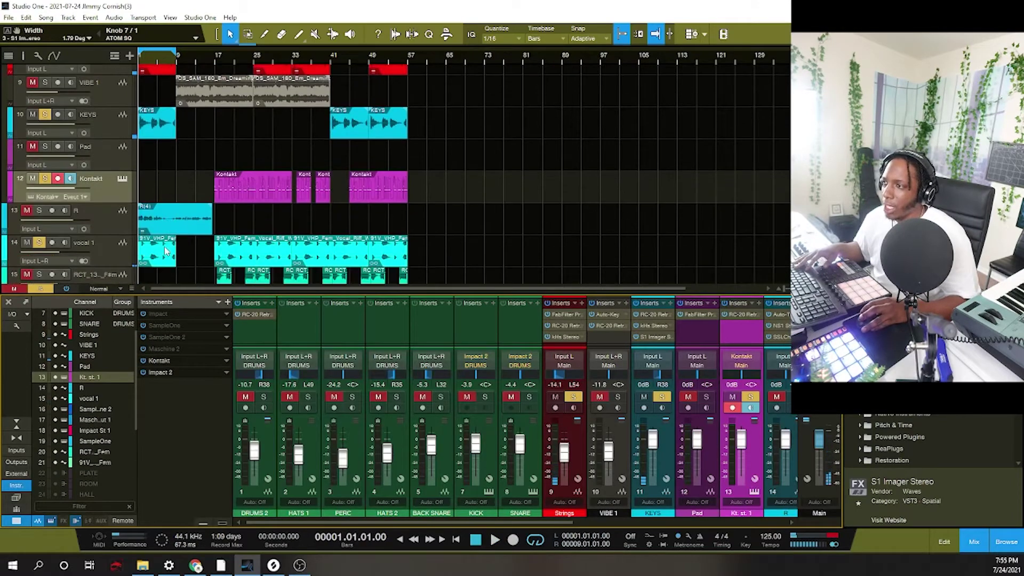
{"action": "scroll", "coordinate": [165, 251], "scroll_direction": "up", "scroll_amount": 1}
{"action": "scroll", "coordinate": [154, 238], "scroll_direction": "down", "scroll_amount": 1}
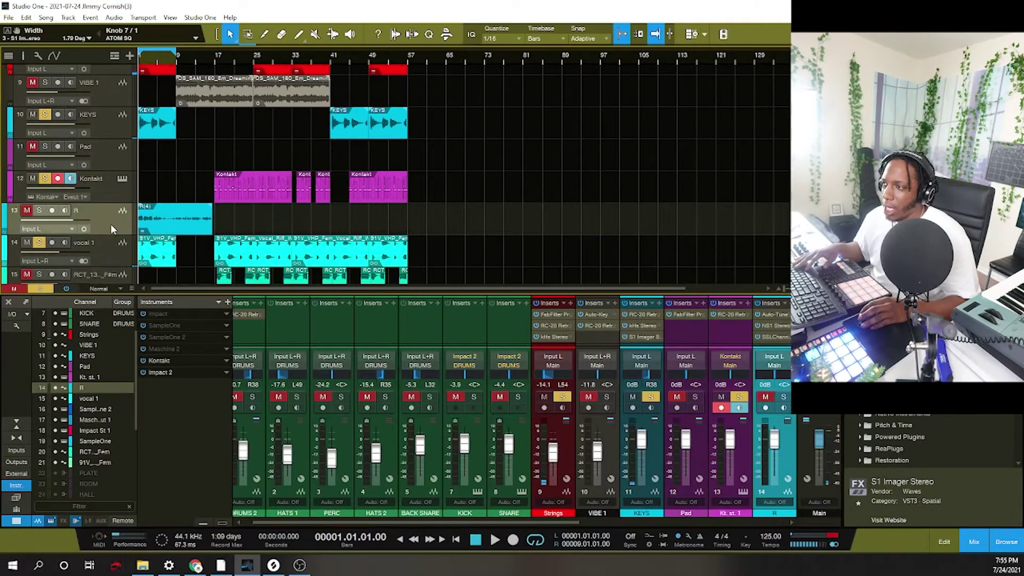
{"action": "right_click", "coordinate": [110, 223]}
{"action": "left_click", "coordinate": [133, 283]}
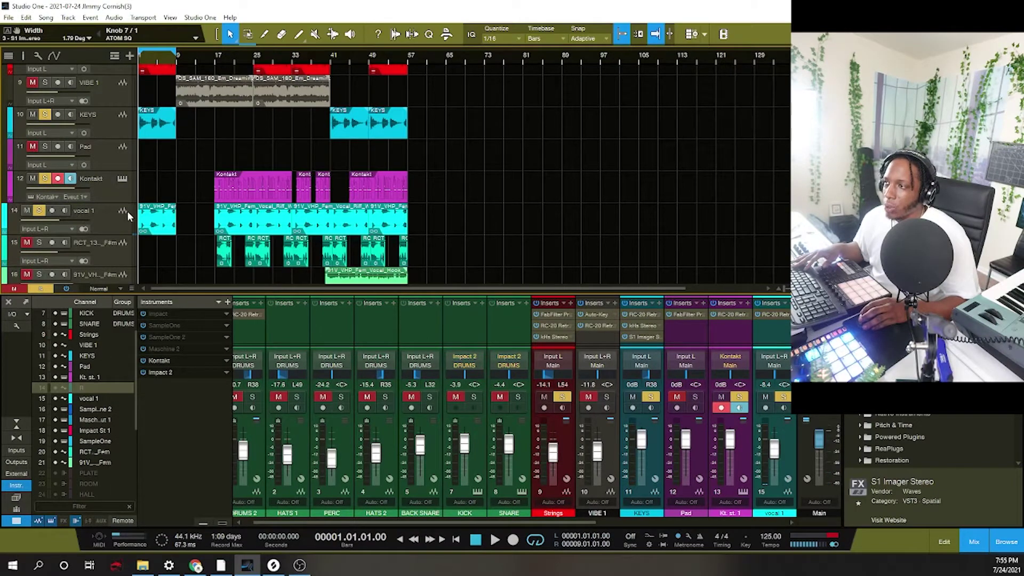
- During playback, set the vocal 1 volume to -12.1 dB and insert kHs Bitcrush on it with DAC Q and Dither at 100%
{"action": "key", "text": "space"}
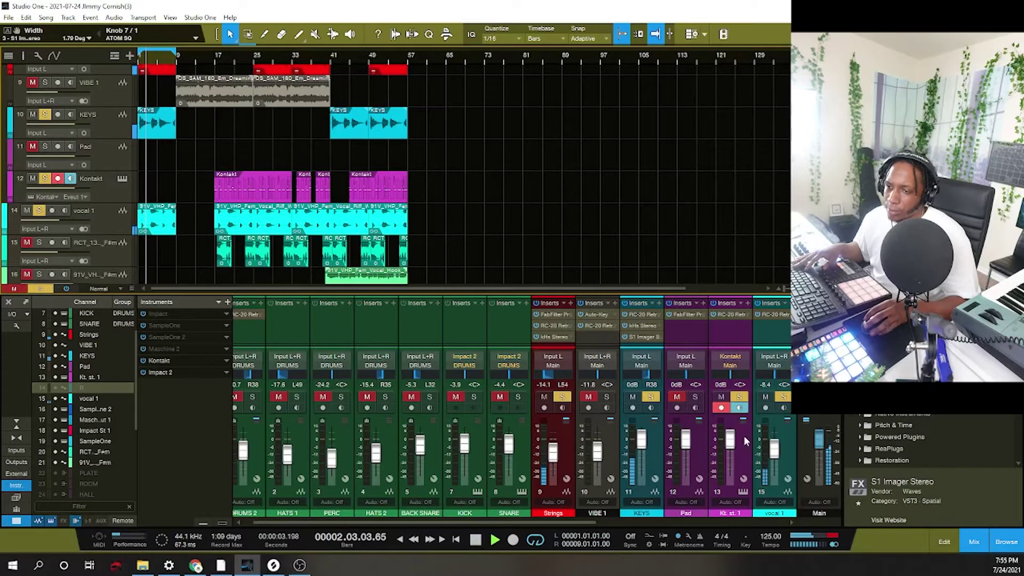
{"action": "left_click_drag", "start_coordinate": [776, 449], "coordinate": [775, 452]}
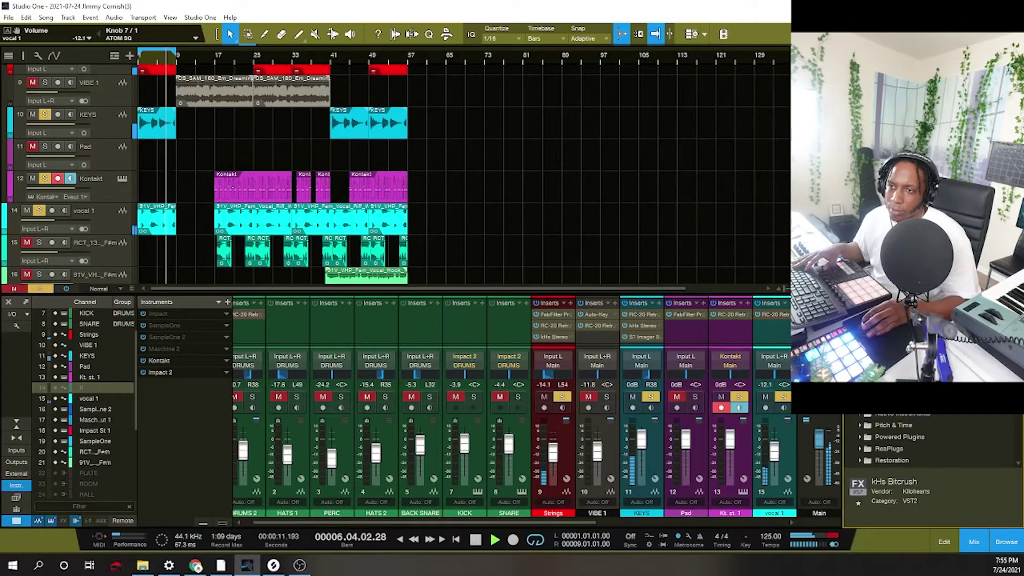
{"action": "left_click_drag", "start_coordinate": [788, 320], "coordinate": [784, 322]}
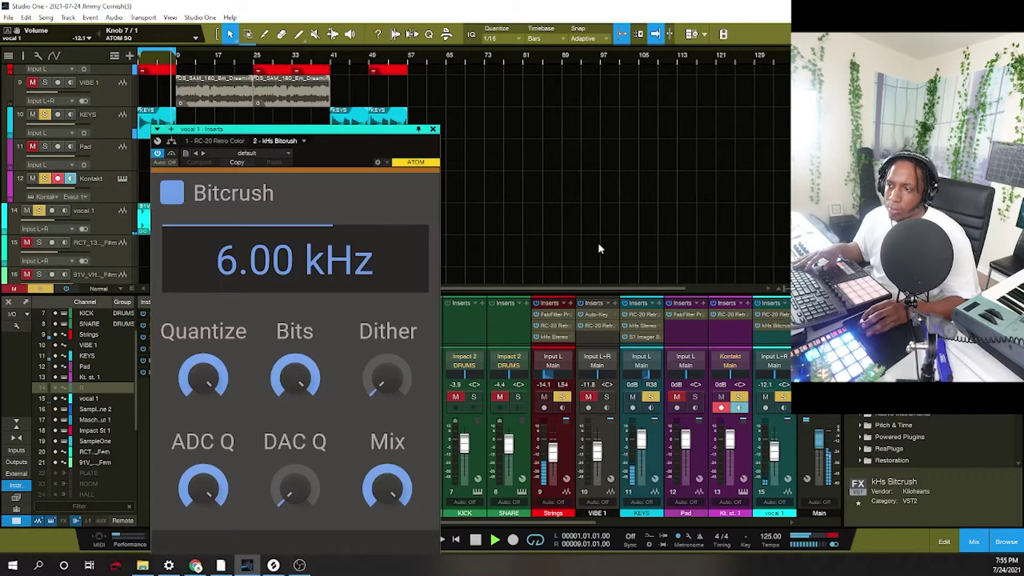
{"action": "left_click_drag", "start_coordinate": [294, 488], "coordinate": [297, 443]}
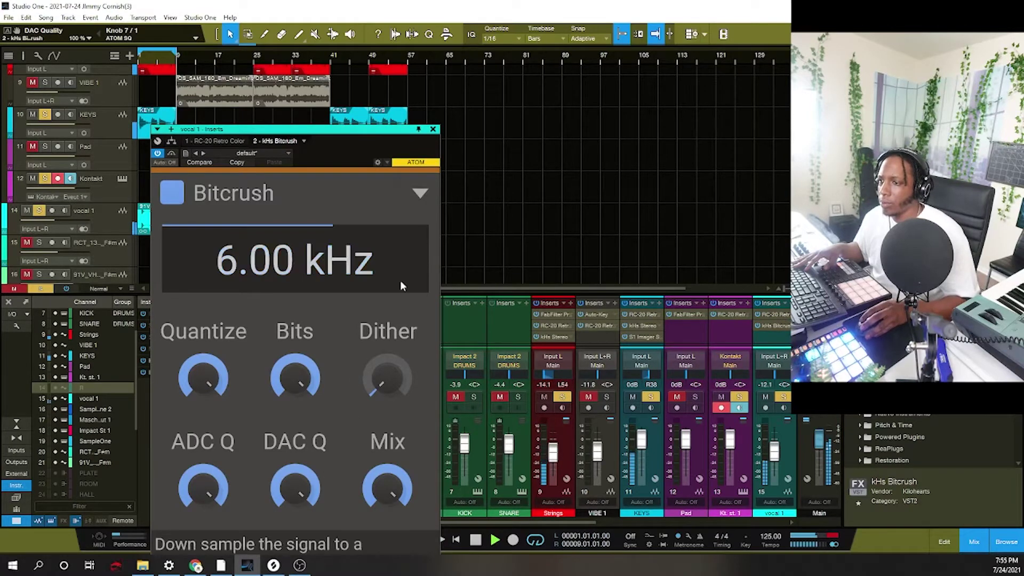
{"action": "left_click_drag", "start_coordinate": [387, 380], "coordinate": [423, 302]}
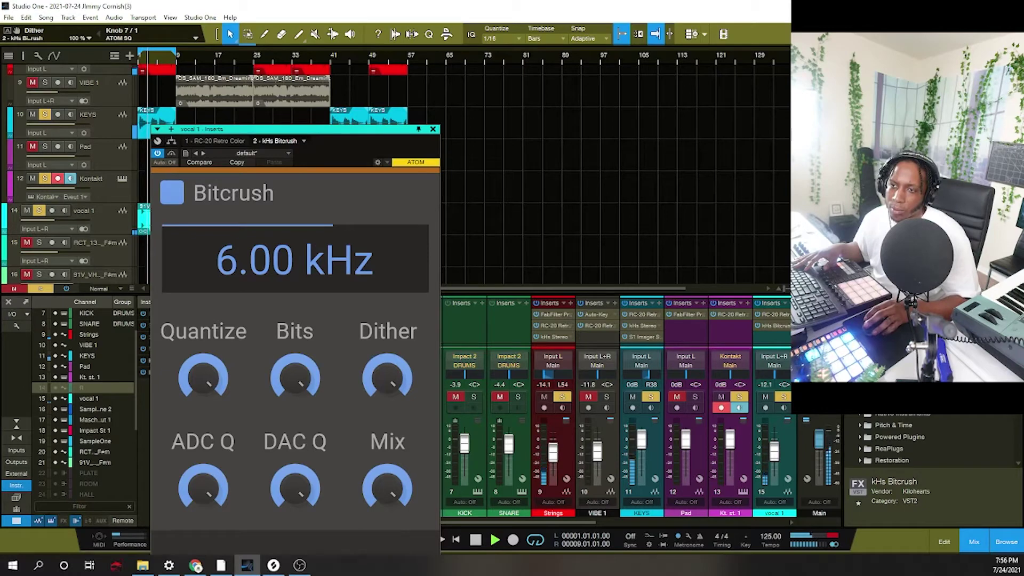
- Insert FabFilter Pro-Q 3 first on vocal 1, with a low cut just above 200 Hz and a 72 dB/oct high cut at 15824 Hz
{"action": "left_click_drag", "start_coordinate": [882, 325], "coordinate": [771, 316]}
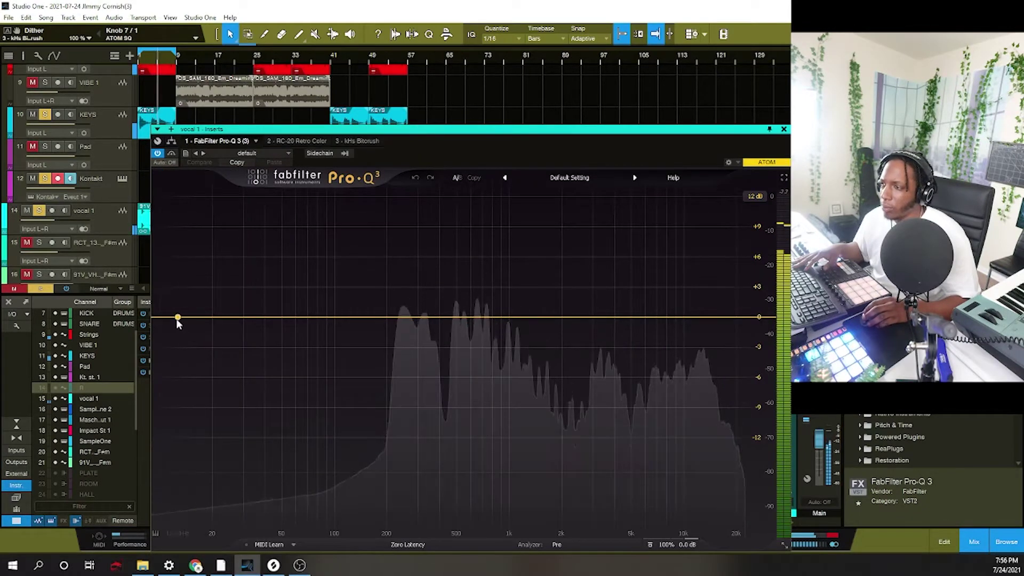
{"action": "double_click", "coordinate": [176, 320]}
{"action": "left_click_drag", "start_coordinate": [173, 320], "coordinate": [397, 539]}
{"action": "double_click", "coordinate": [740, 319]}
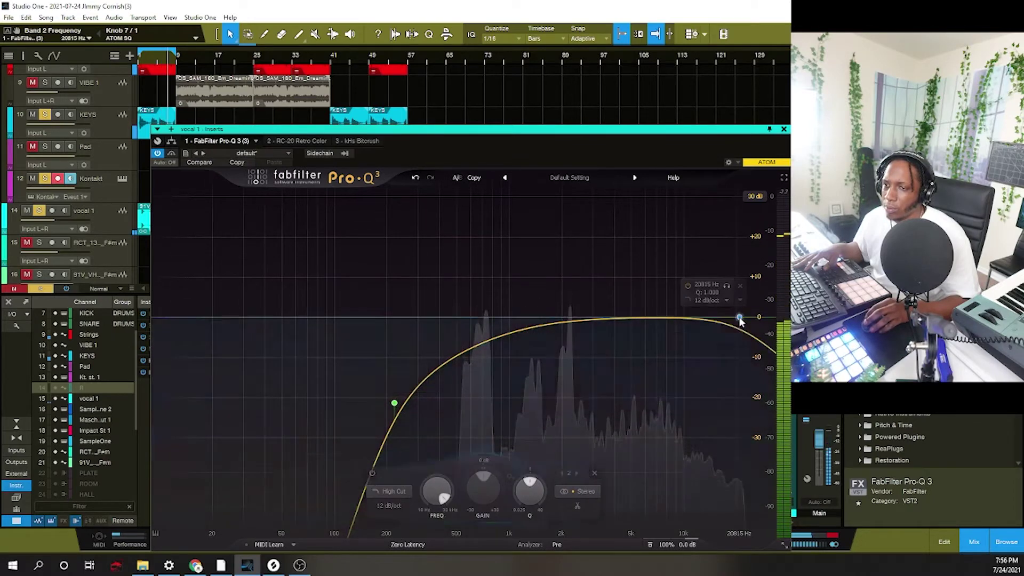
{"action": "left_click_drag", "start_coordinate": [740, 319], "coordinate": [718, 355]}
{"action": "scroll", "coordinate": [719, 355], "scroll_direction": "up", "scroll_amount": 3}
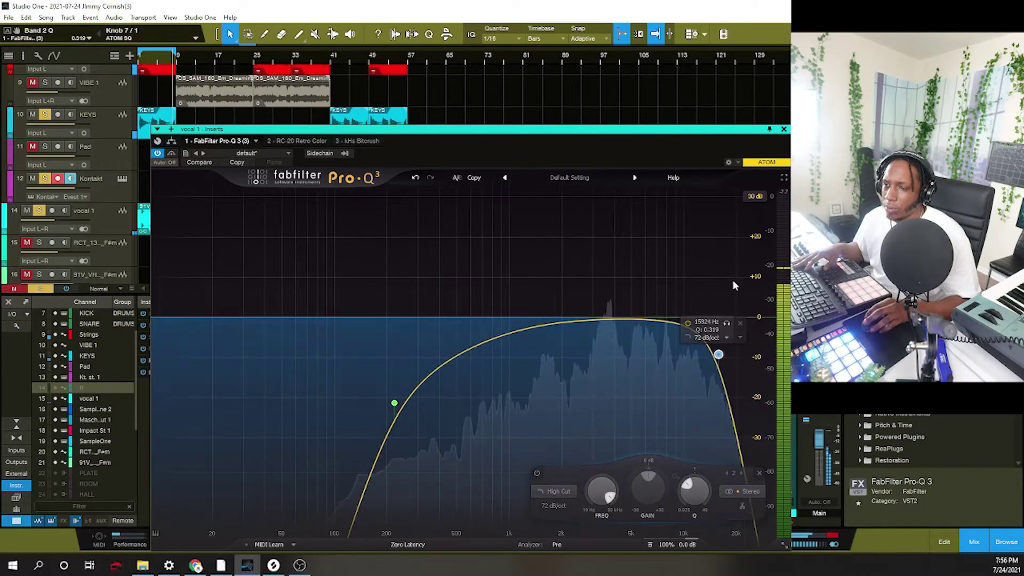
{"action": "left_click", "coordinate": [783, 130]}
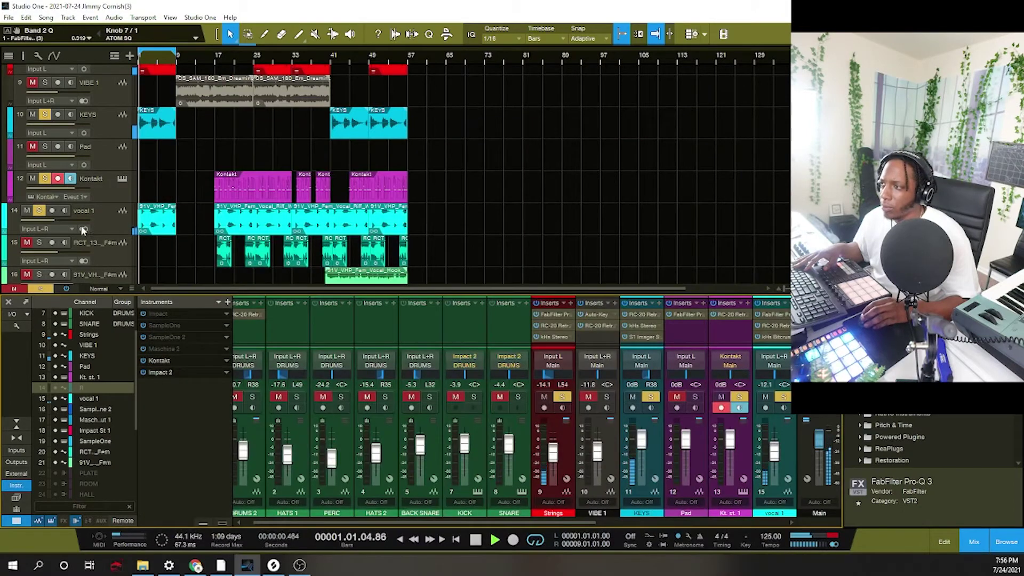
- Set the vocal 1 volume to -8.7 dB and add PanCake2 with Left to Right, 61% Mix and a longer hard-left section
{"action": "left_click_drag", "start_coordinate": [59, 216], "coordinate": [64, 220]}
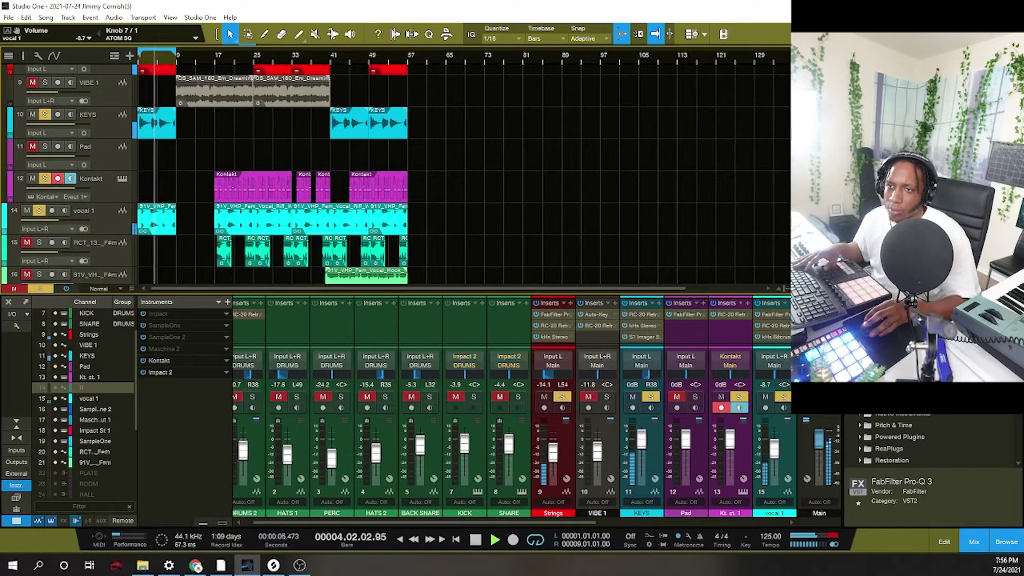
{"action": "left_click", "coordinate": [769, 348]}
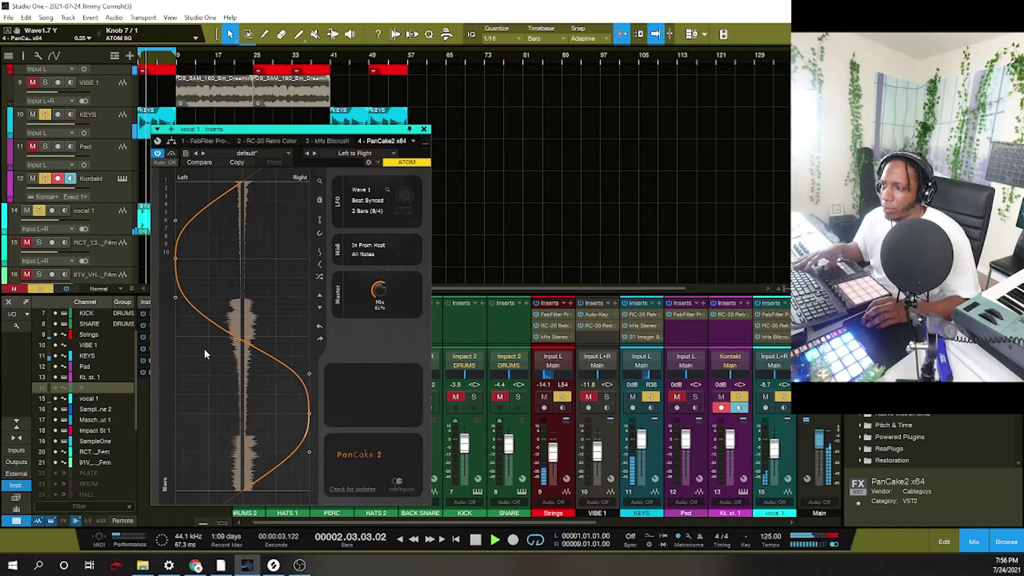
{"action": "left_click_drag", "start_coordinate": [176, 259], "coordinate": [175, 341]}
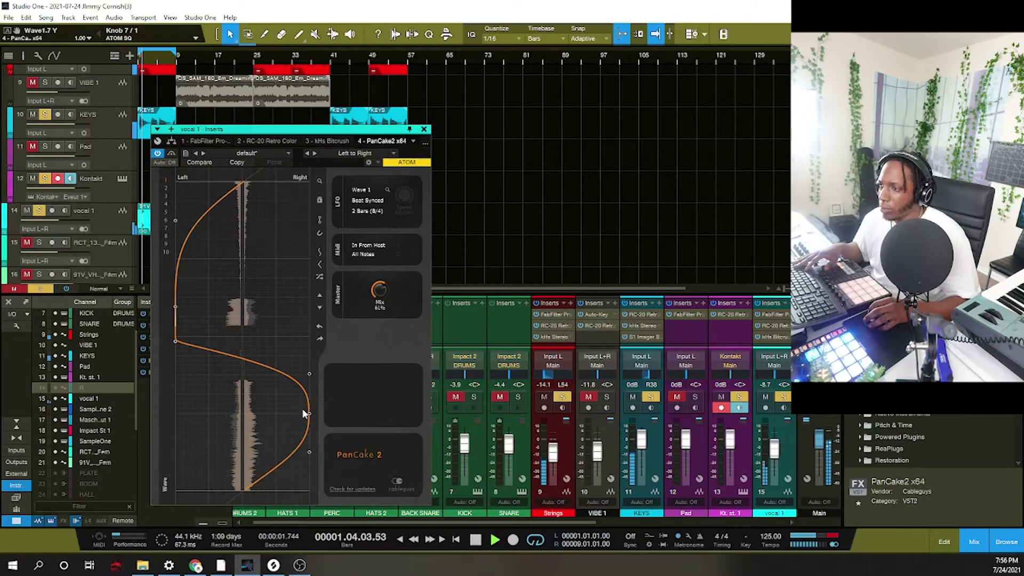
{"action": "left_click", "coordinate": [424, 129]}
{"action": "key", "text": "space"}
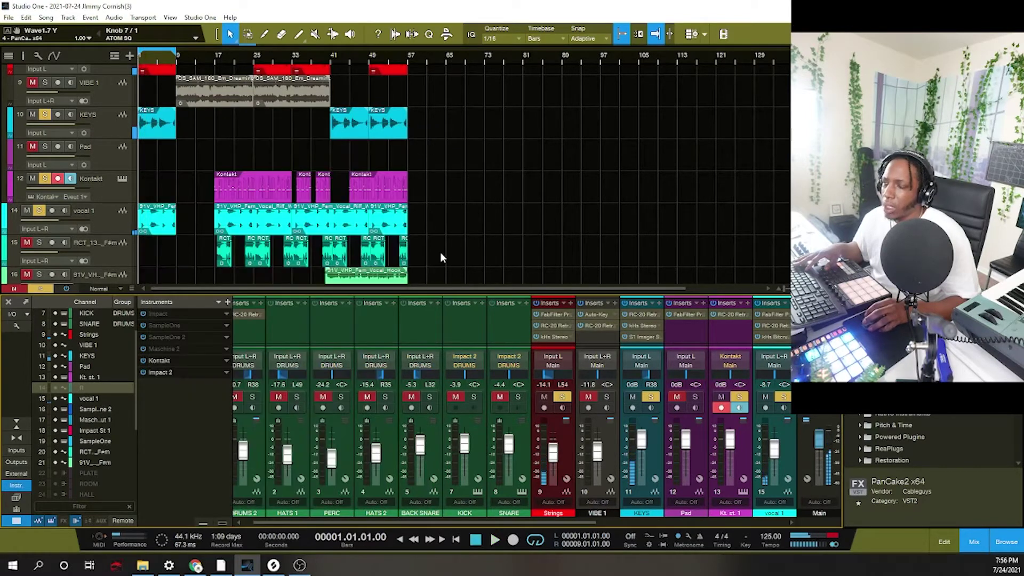
- Review the vocal 1 insert chain by examining FabFilter Pro-Q 3, RC-20 Retro Color, kHs Bitcrush and PanCake2 in turn
{"action": "left_click_drag", "start_coordinate": [759, 295], "coordinate": [759, 225]}
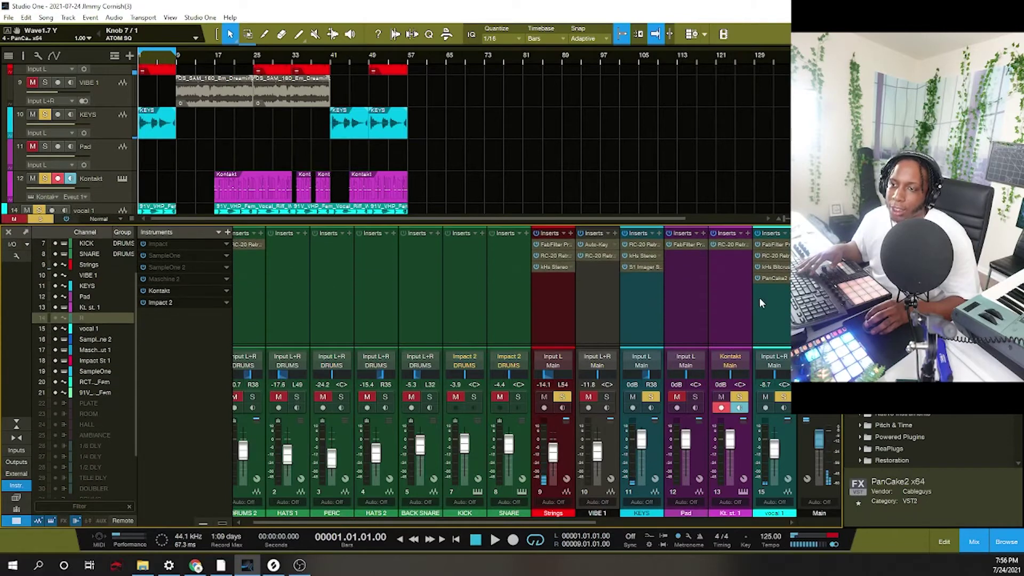
{"action": "scroll", "coordinate": [104, 188], "scroll_direction": "down", "scroll_amount": 3}
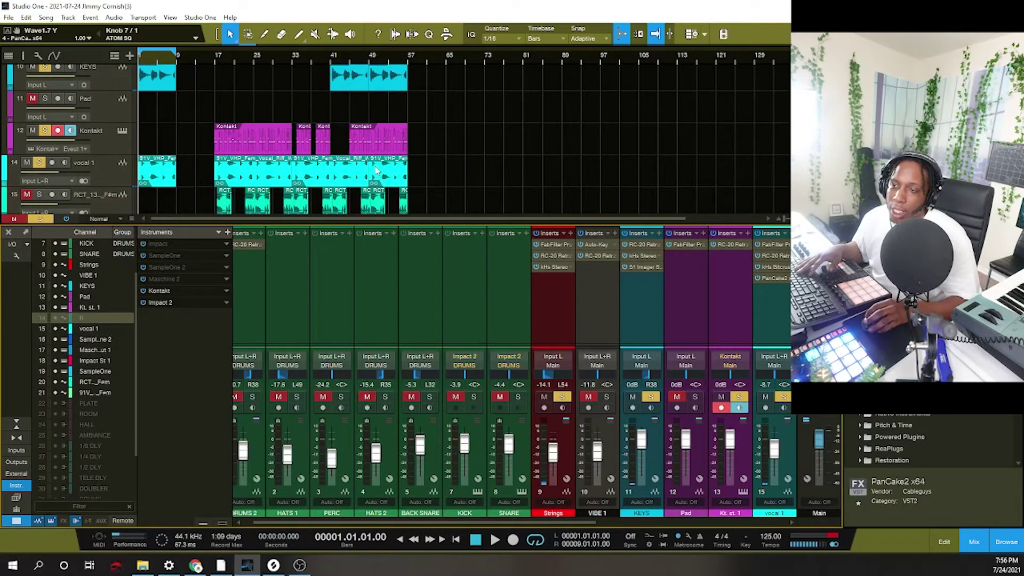
{"action": "left_click", "coordinate": [773, 243]}
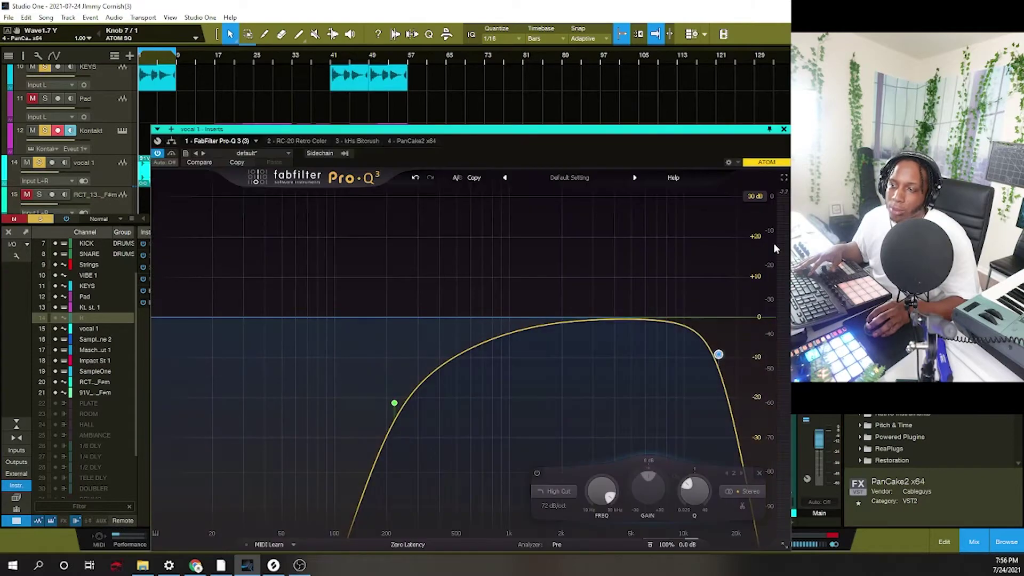
{"action": "left_click", "coordinate": [783, 130]}
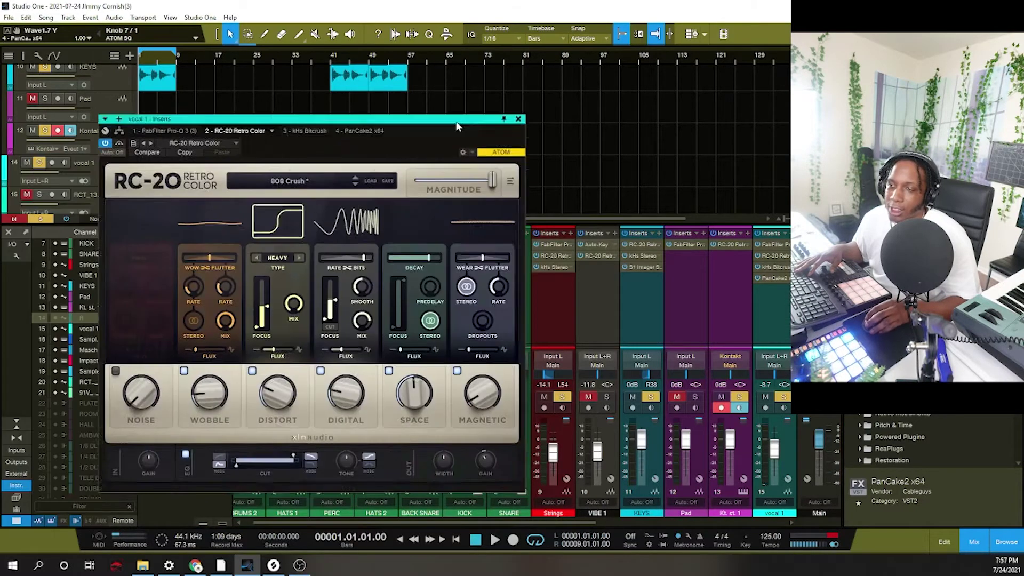
{"action": "left_click_drag", "start_coordinate": [457, 121], "coordinate": [614, 104]}
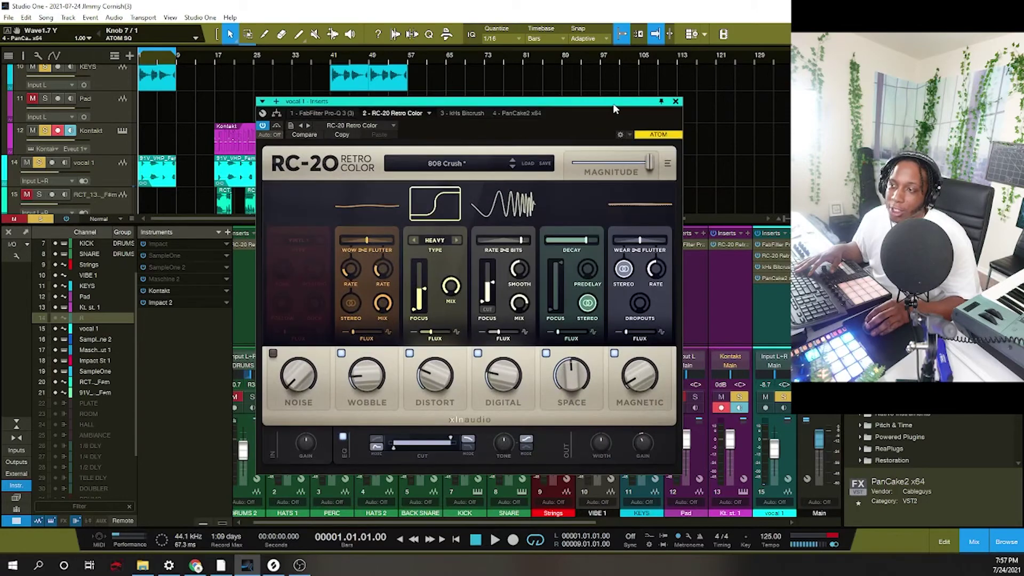
{"action": "left_click", "coordinate": [675, 102]}
{"action": "left_click", "coordinate": [774, 267]}
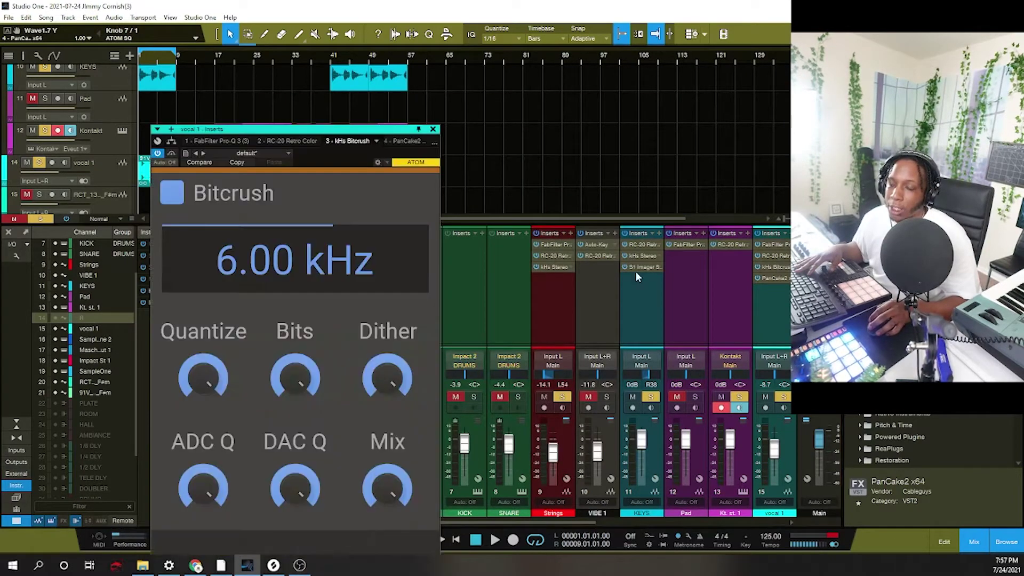
{"action": "left_click_drag", "start_coordinate": [364, 137], "coordinate": [408, 82]}
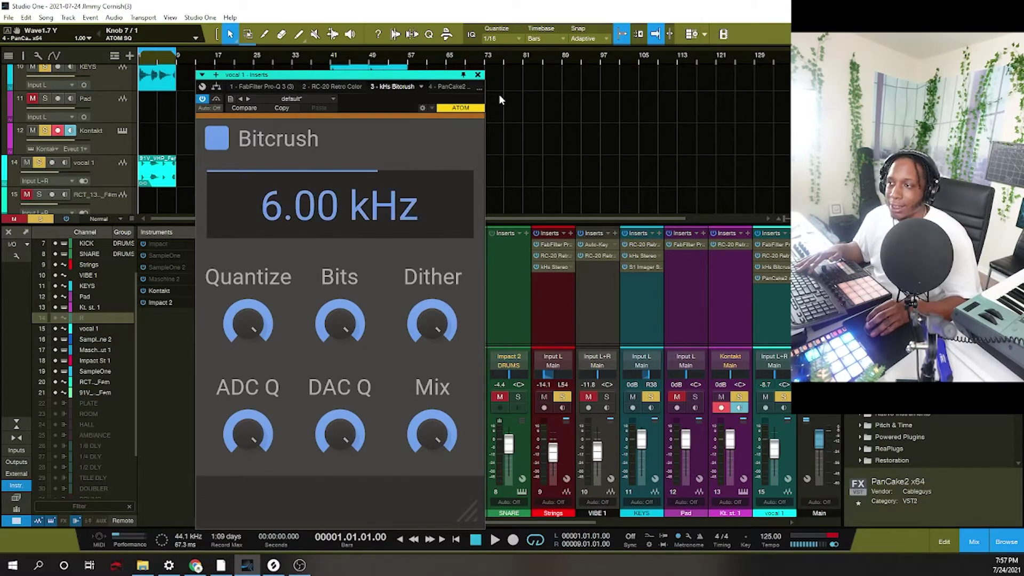
{"action": "left_click", "coordinate": [479, 75]}
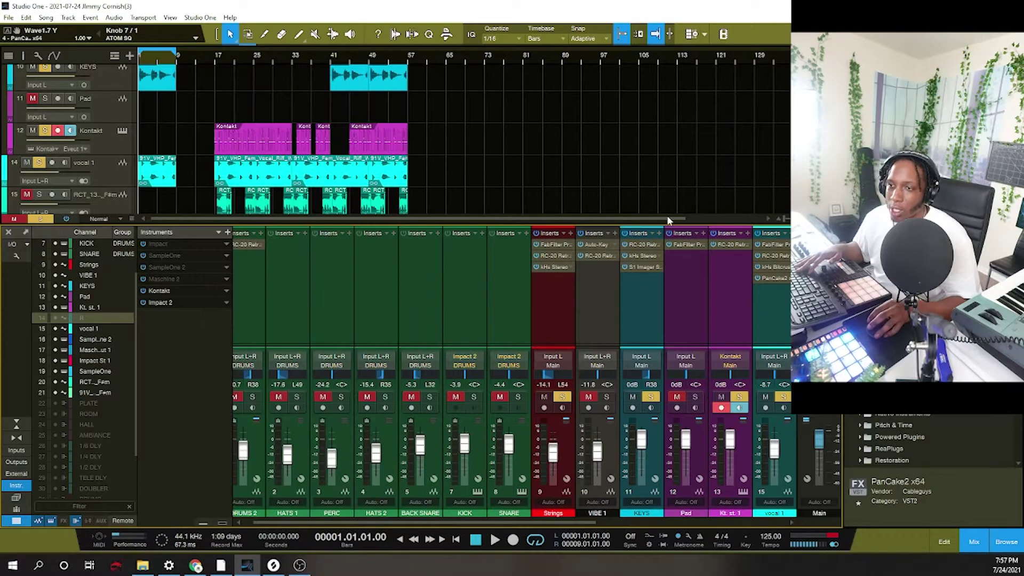
{"action": "left_click", "coordinate": [778, 278]}
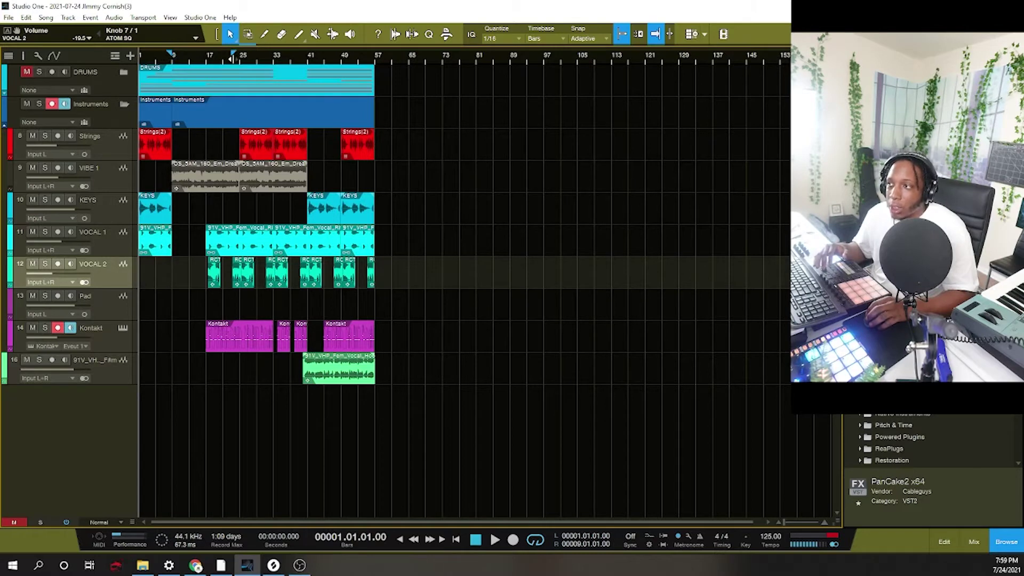
- Loop playback over bars 9 to 33 and set the VIBE 1 volume to -11.2 dB in the mixer
{"action": "left_click_drag", "start_coordinate": [231, 59], "coordinate": [274, 62]}
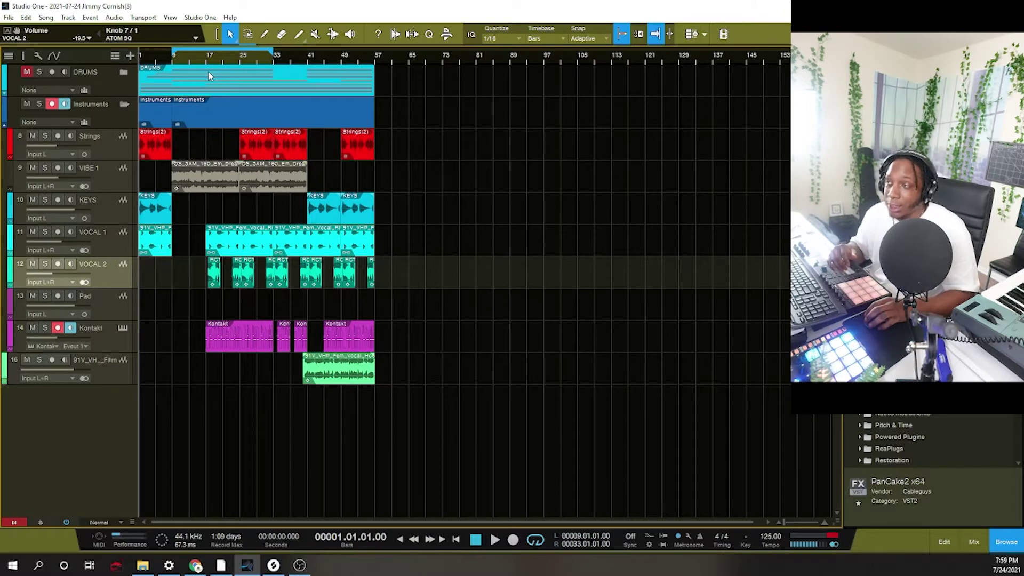
{"action": "left_click", "coordinate": [173, 63]}
{"action": "key", "text": "space"}
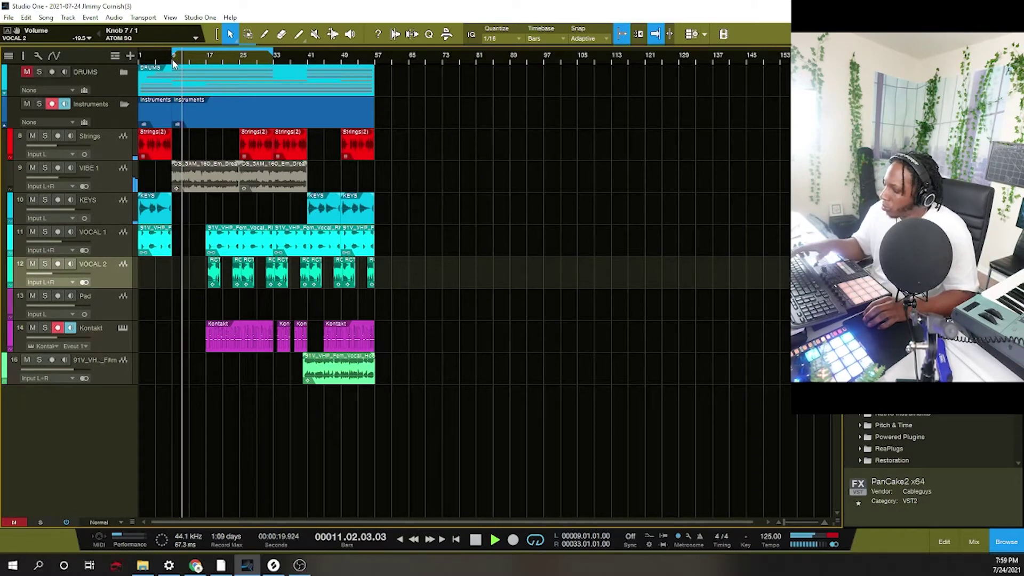
{"action": "key", "text": "F3"}
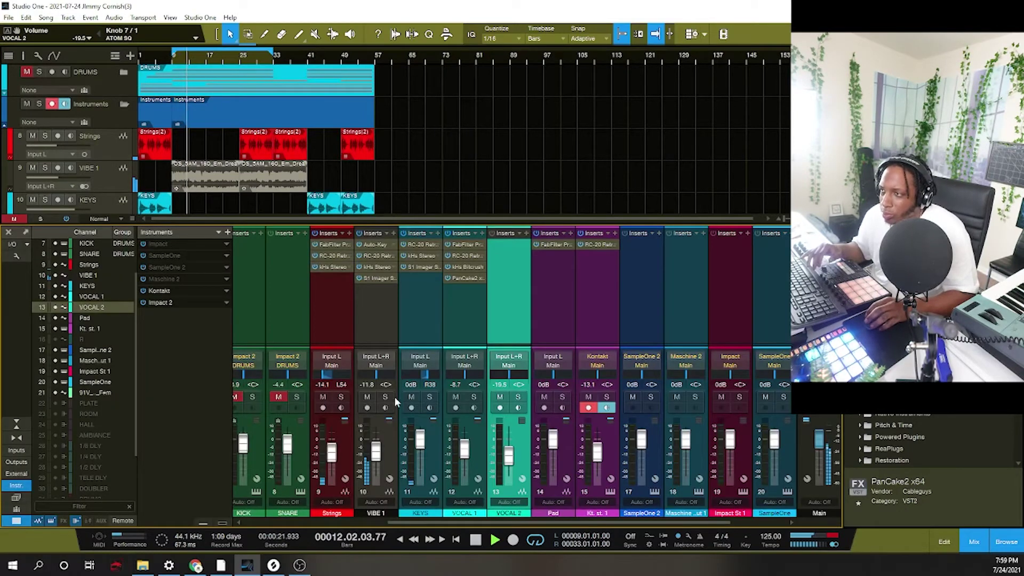
{"action": "left_click", "coordinate": [161, 58]}
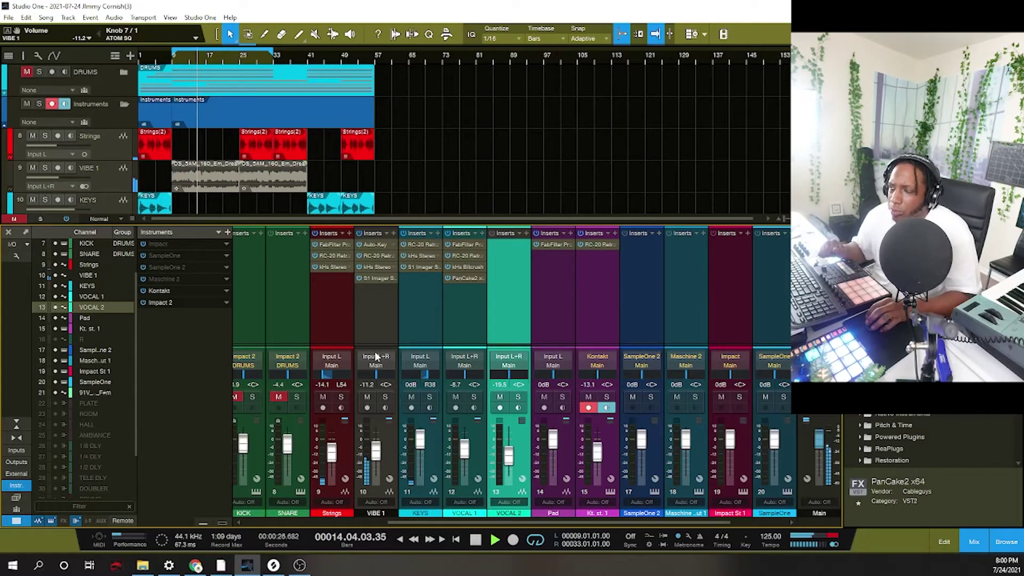
- Pan VOCAL 2 to R33 and VOCAL 1 to L35 during playback
{"action": "scroll", "coordinate": [223, 139], "scroll_direction": "down", "scroll_amount": 2}
{"action": "scroll", "coordinate": [222, 138], "scroll_direction": "down", "scroll_amount": 1}
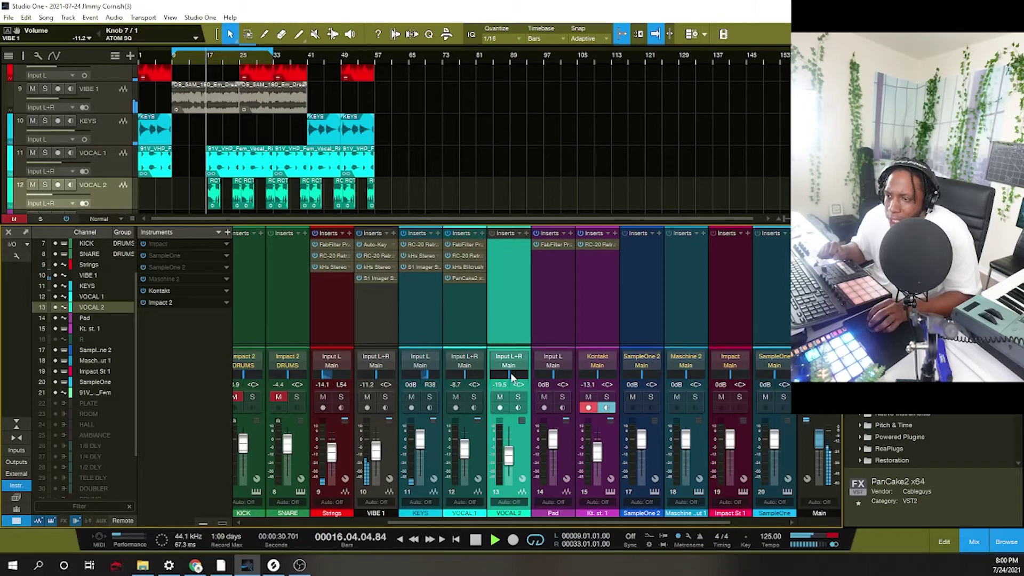
{"action": "left_click_drag", "start_coordinate": [509, 374], "coordinate": [459, 377]}
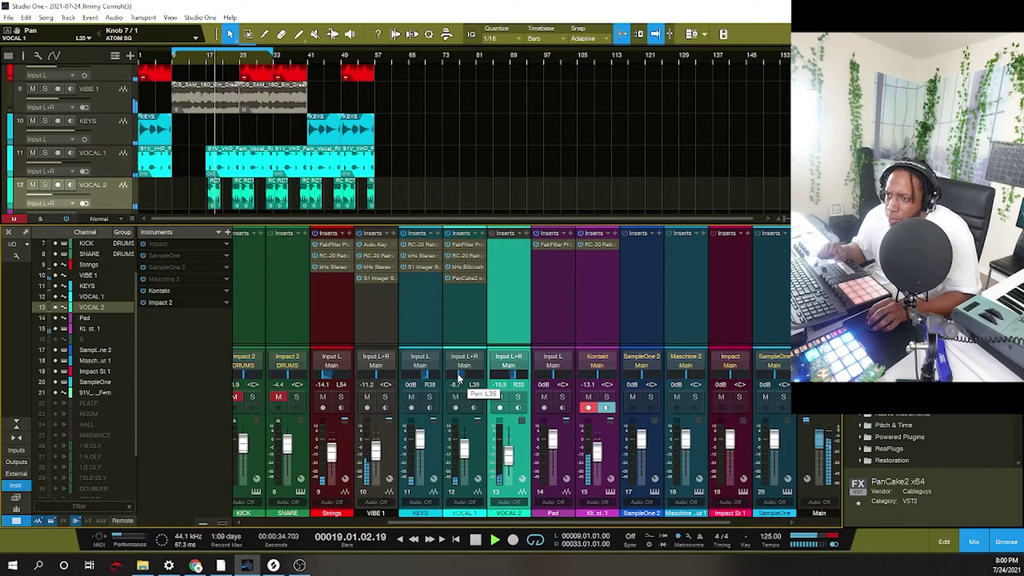
- Copy FabFilter Pro-Q 3, RC-20 Retro Color and kHs Bitcrush from VOCAL 1 to VOCAL 2, setting the RC-20 Space amount to 59%
{"action": "left_click_drag", "start_coordinate": [467, 243], "coordinate": [507, 251]}
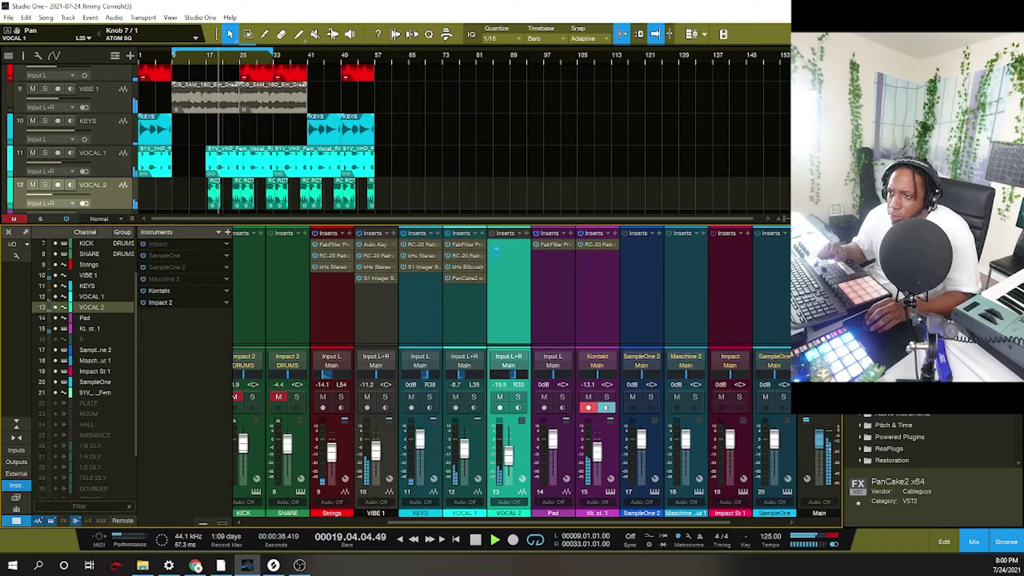
{"action": "left_click", "coordinate": [784, 129]}
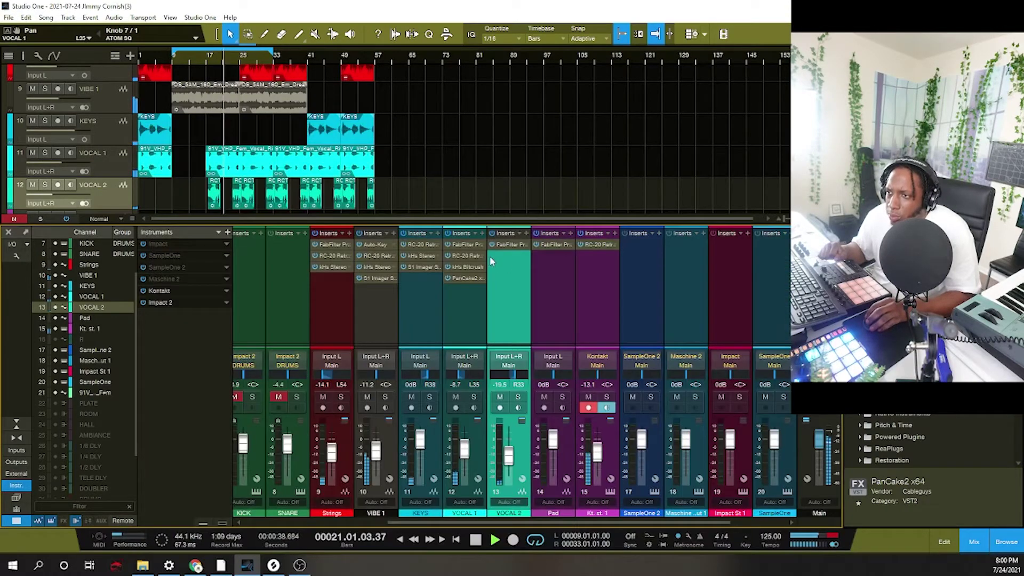
{"action": "left_click_drag", "start_coordinate": [474, 256], "coordinate": [496, 262]}
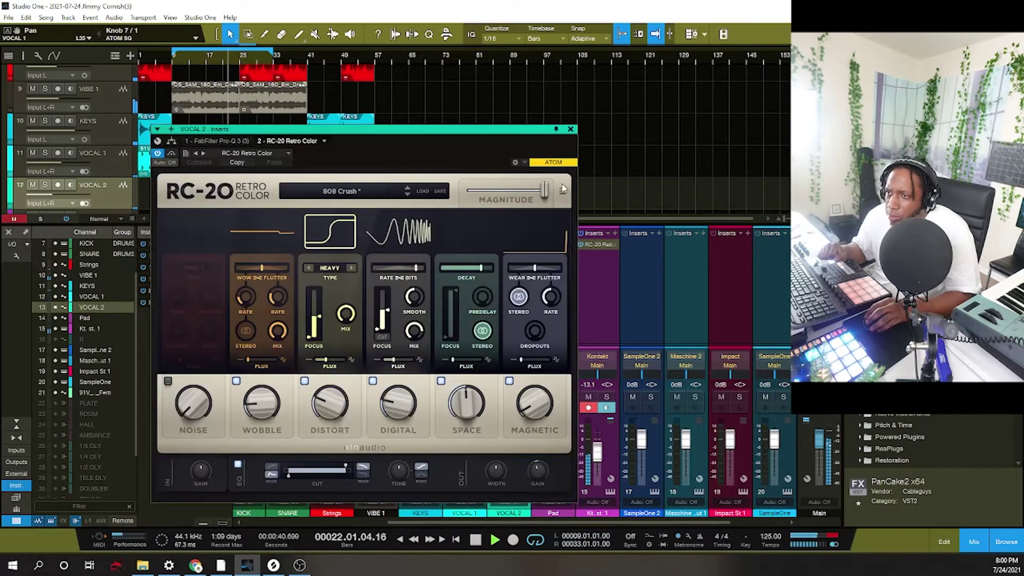
{"action": "left_click_drag", "start_coordinate": [457, 418], "coordinate": [461, 404]}
{"action": "left_click", "coordinate": [570, 129]}
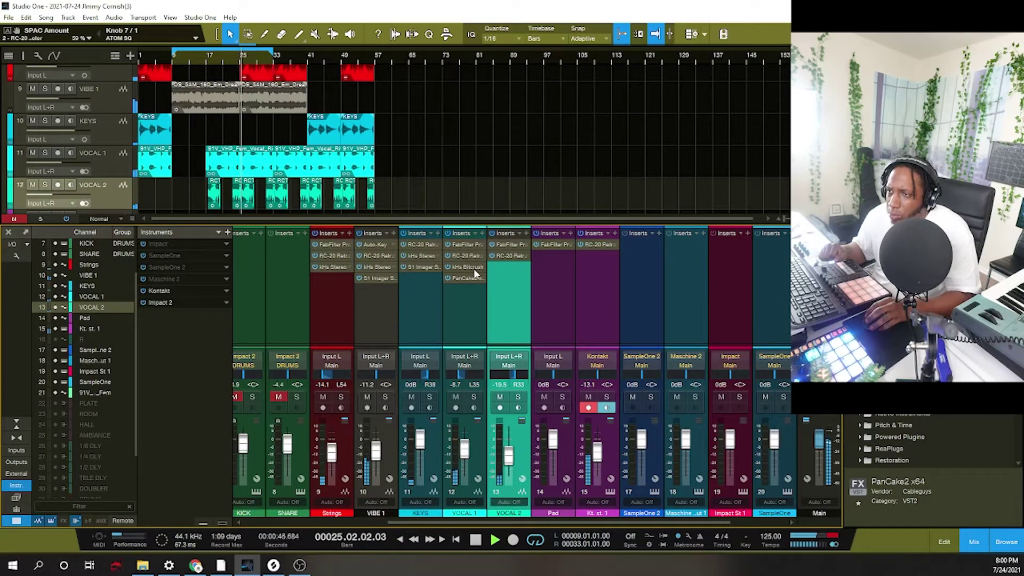
{"action": "left_click", "coordinate": [467, 266]}
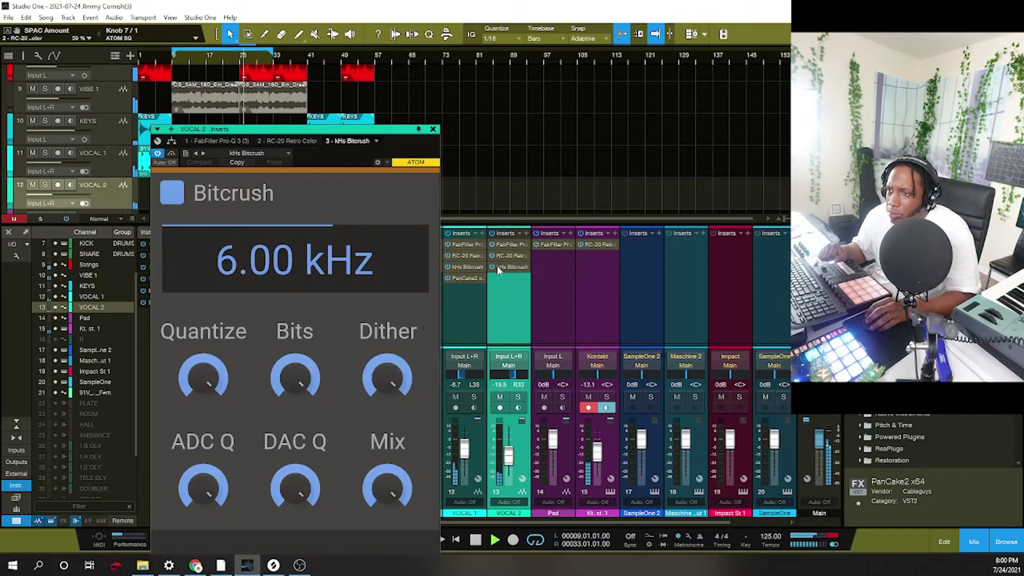
{"action": "left_click", "coordinate": [433, 129]}
- Copy PanCake2 to VOCAL 2 with 100% Mix and the lower pan-curve peaks pulled inward, and set the track volume to -15.0 dB
{"action": "left_click_drag", "start_coordinate": [466, 278], "coordinate": [498, 287]}
{"action": "left_click_drag", "start_coordinate": [175, 291], "coordinate": [309, 244]}
{"action": "left_click_drag", "start_coordinate": [244, 273], "coordinate": [299, 293]}
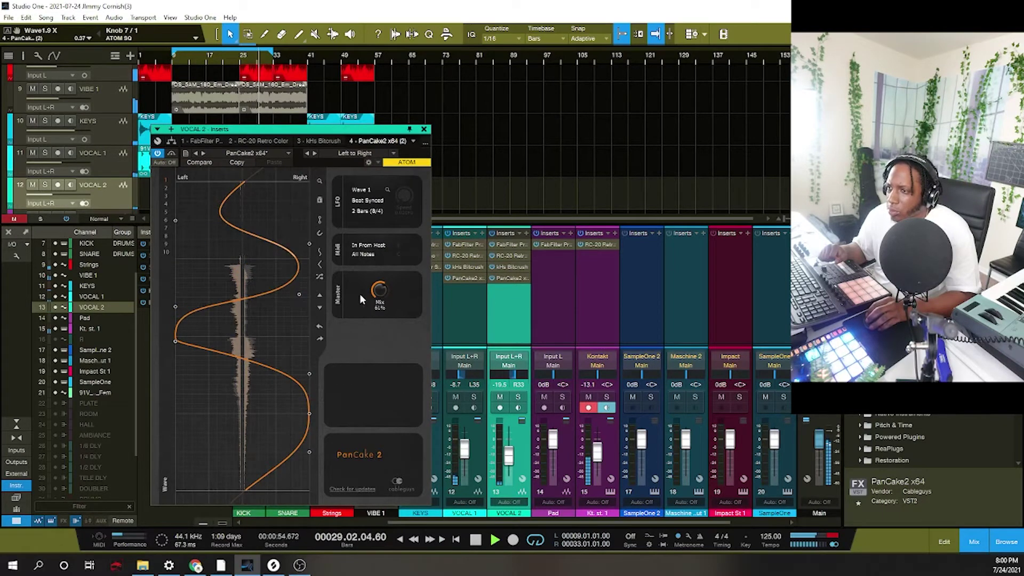
{"action": "left_click_drag", "start_coordinate": [379, 282], "coordinate": [379, 248]}
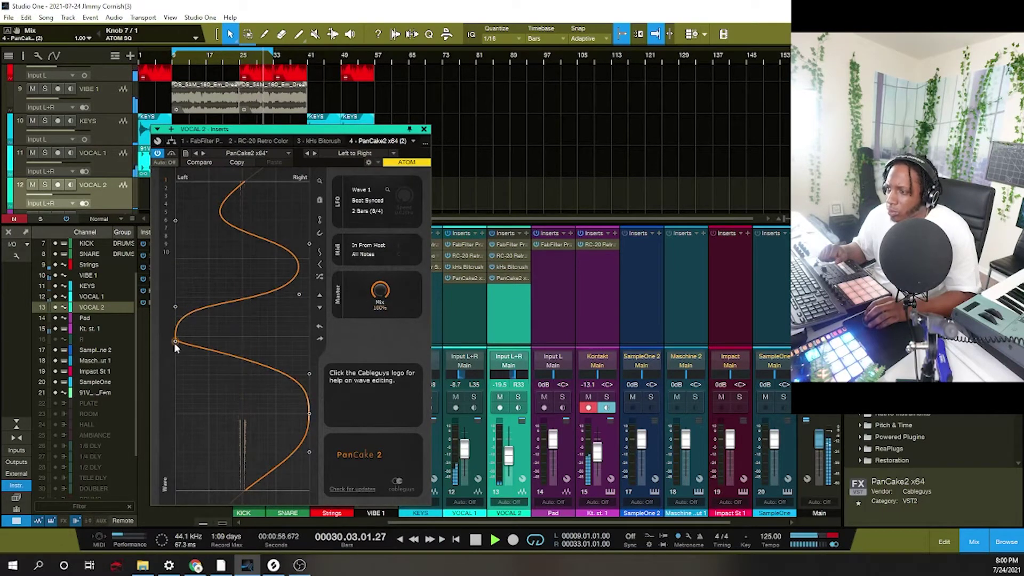
{"action": "left_click_drag", "start_coordinate": [175, 341], "coordinate": [293, 413]}
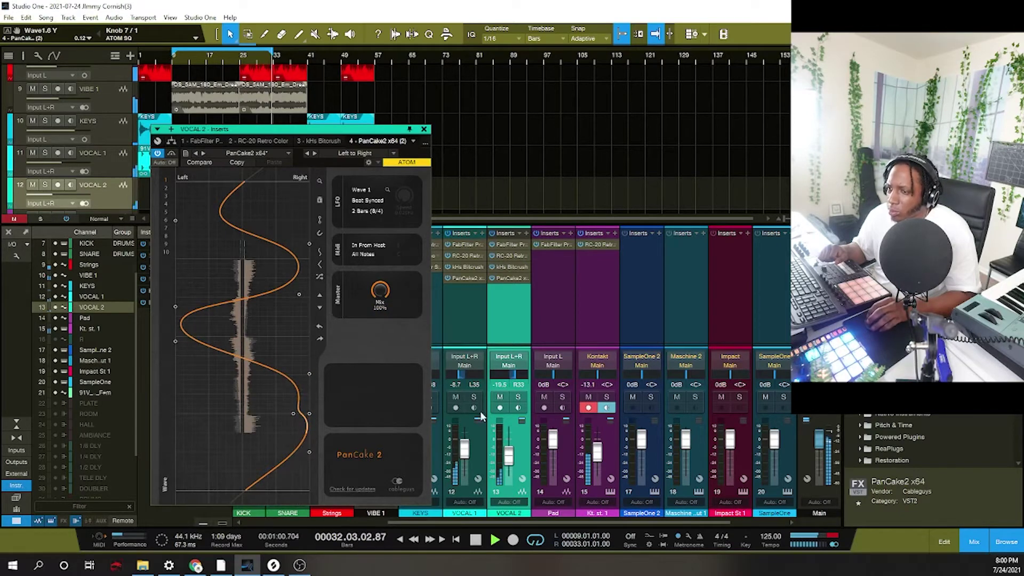
{"action": "left_click_drag", "start_coordinate": [509, 462], "coordinate": [508, 459]}
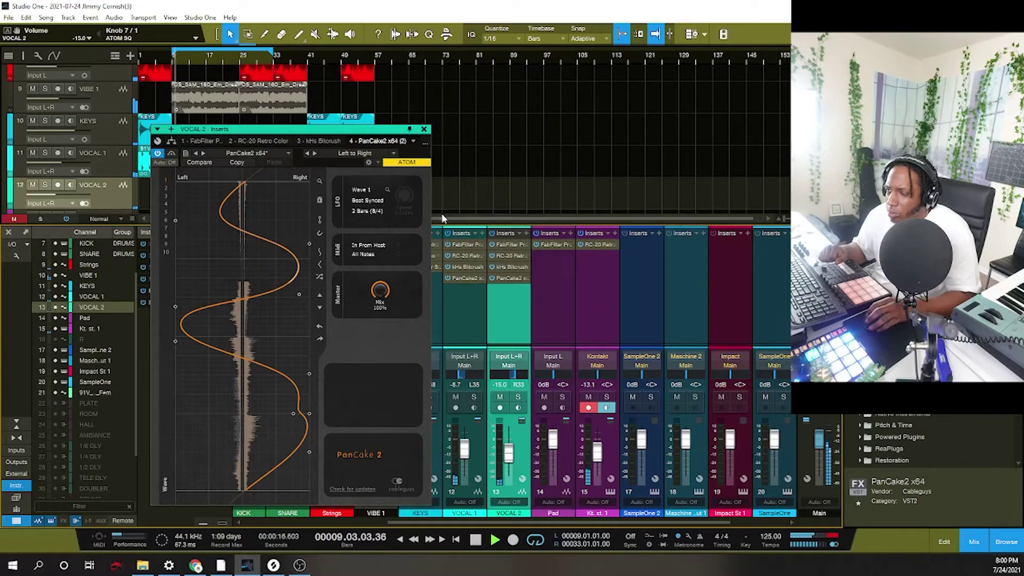
{"action": "left_click", "coordinate": [424, 129]}
- Set VOCAL 2 to -7.2 dB panned R72 and pan VOCAL 1 to L52, stopping playback when finished
{"action": "scroll", "coordinate": [281, 129], "scroll_direction": "down", "scroll_amount": 1}
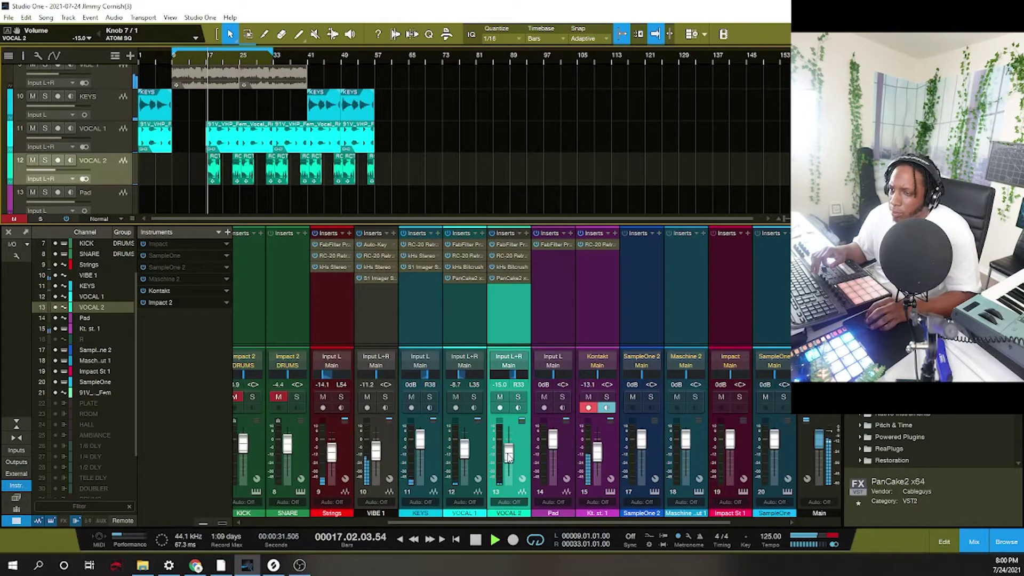
{"action": "left_click_drag", "start_coordinate": [509, 459], "coordinate": [510, 453]}
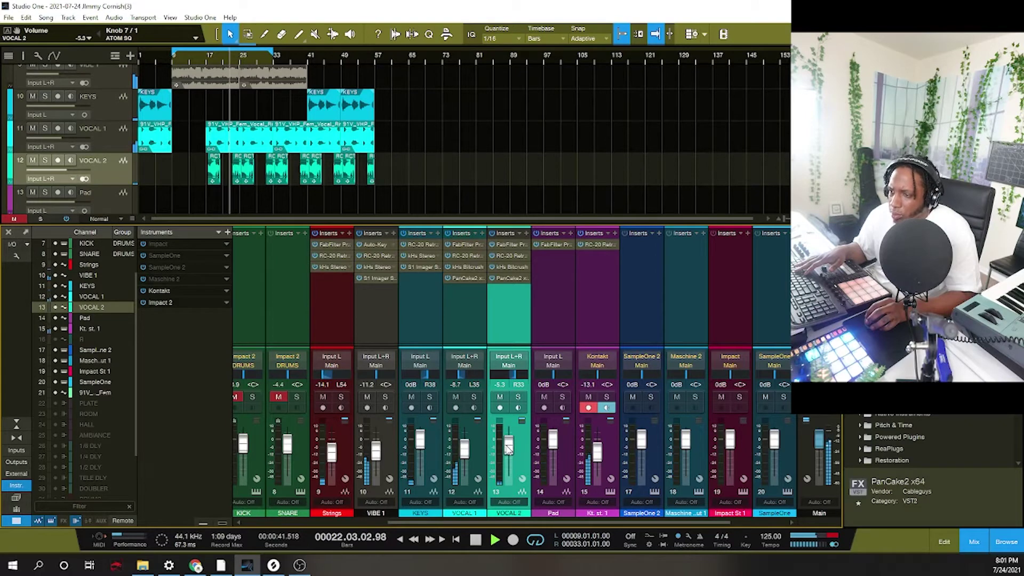
{"action": "left_click_drag", "start_coordinate": [515, 375], "coordinate": [521, 380]}
{"action": "left_click_drag", "start_coordinate": [460, 376], "coordinate": [455, 377]}
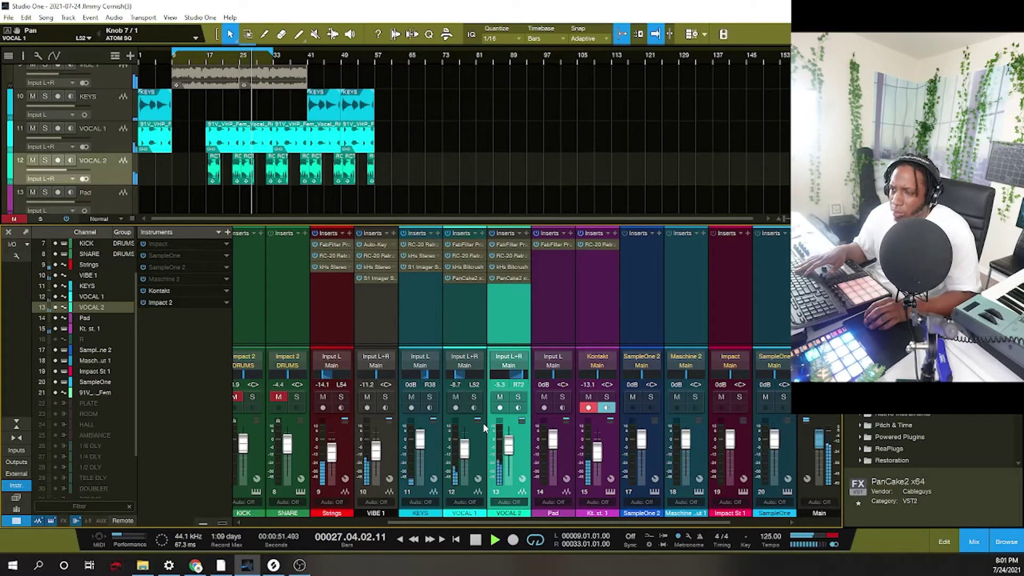
{"action": "left_click_drag", "start_coordinate": [508, 450], "coordinate": [509, 452]}
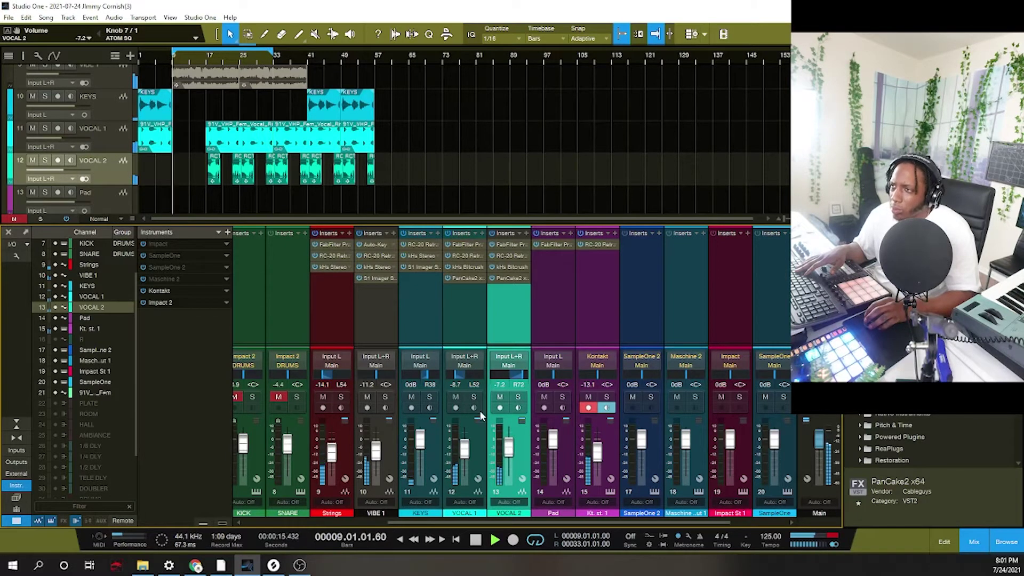
{"action": "key", "text": "space"}
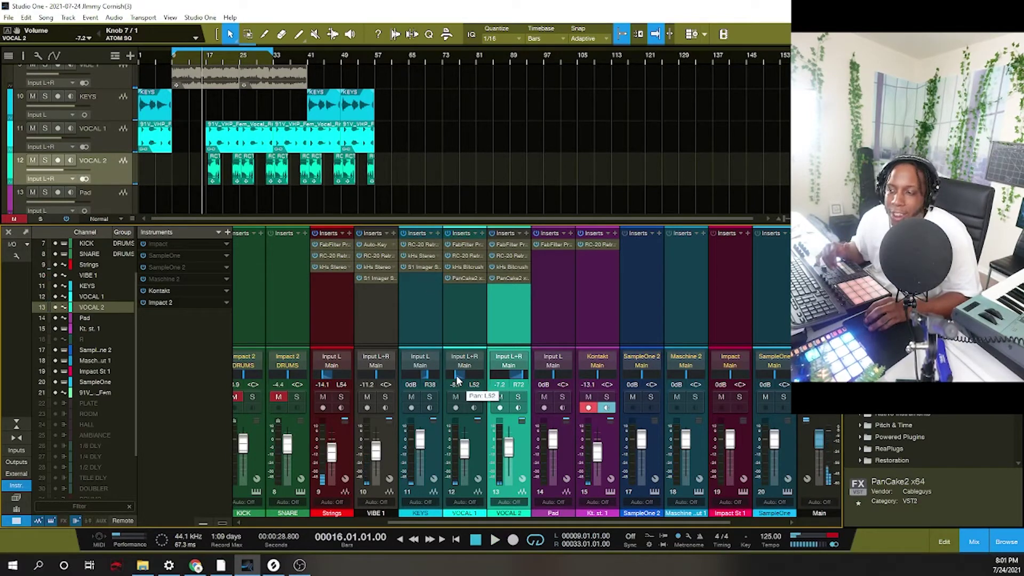
- Review the VOCAL 2 insert chain by examining FabFilter Pro-Q 3, RC-20 Retro Color, kHs Bitcrush and PanCake2 in turn
{"action": "left_click", "coordinate": [461, 339]}
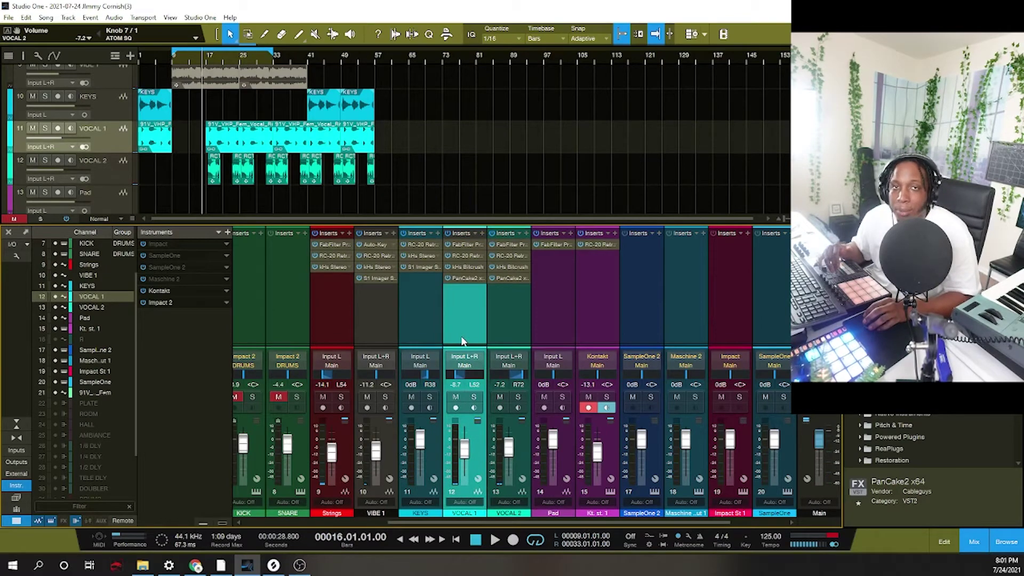
{"action": "left_click", "coordinate": [504, 325]}
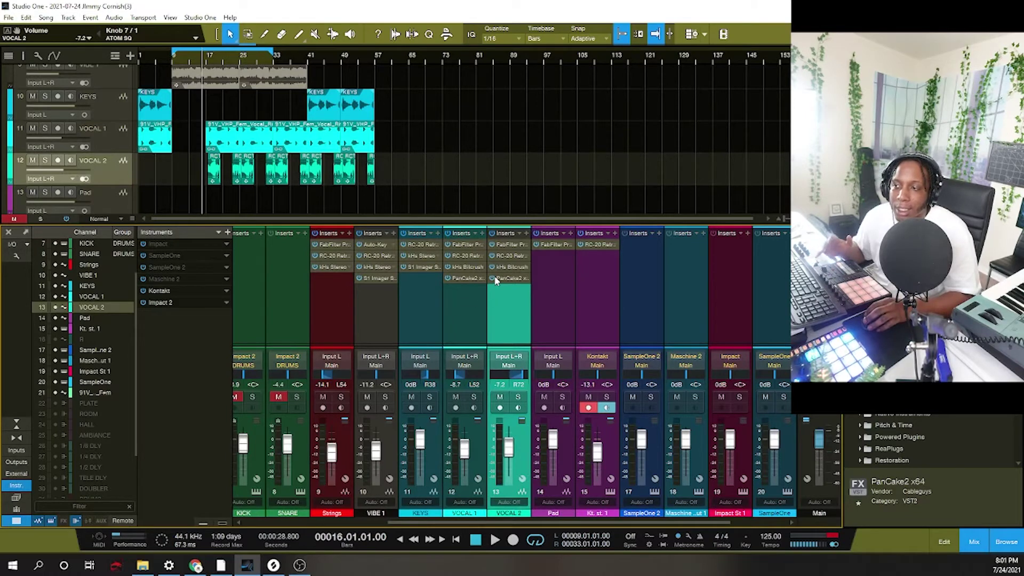
{"action": "left_click", "coordinate": [508, 249]}
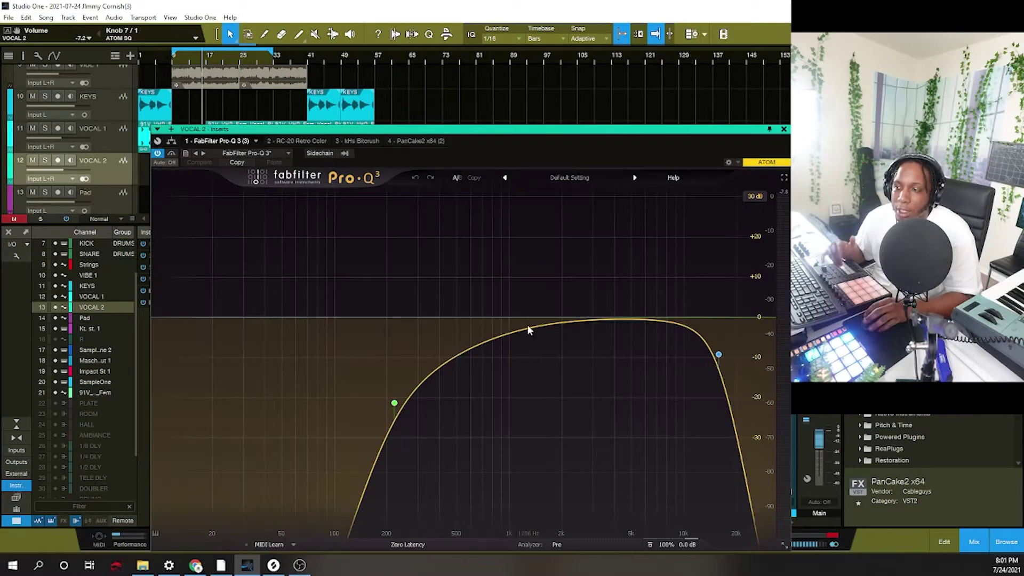
{"action": "left_click", "coordinate": [784, 130]}
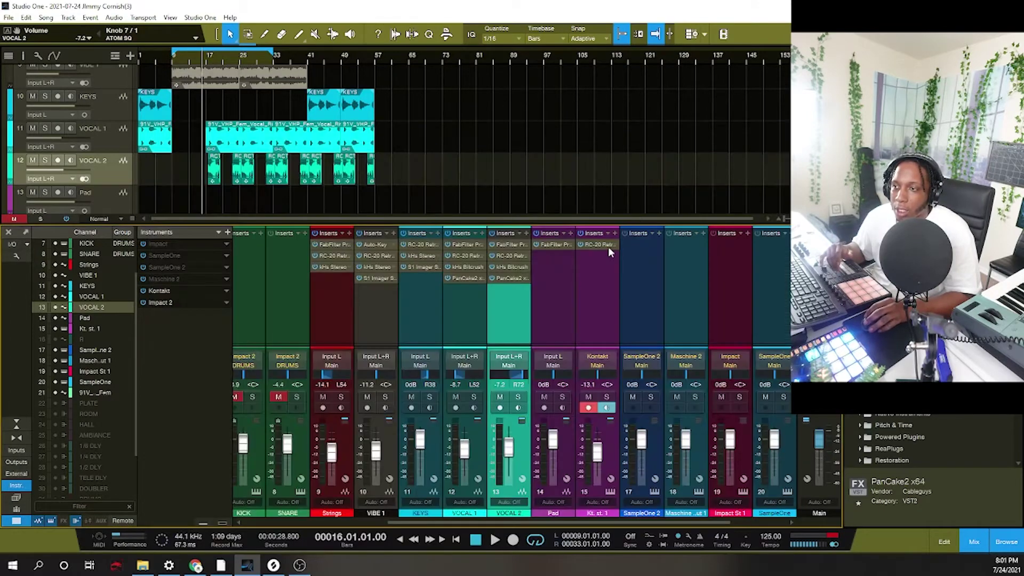
{"action": "double_click", "coordinate": [509, 256]}
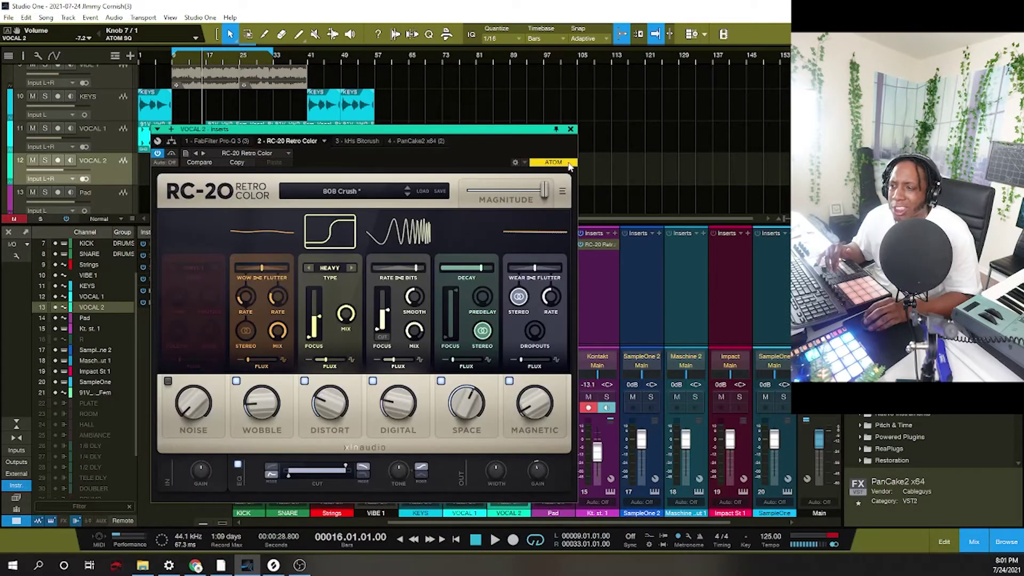
{"action": "left_click", "coordinate": [571, 129]}
{"action": "double_click", "coordinate": [511, 268]}
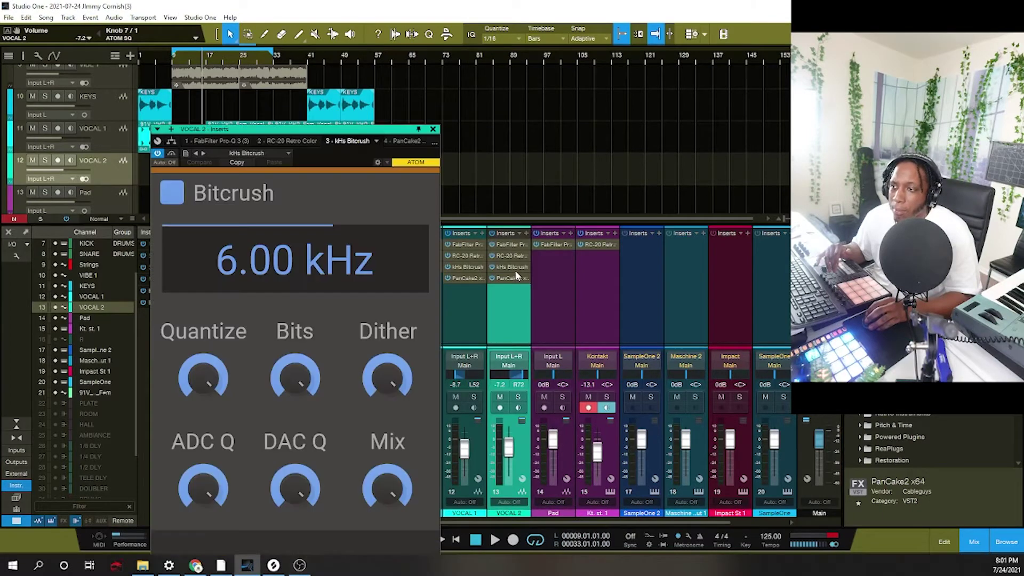
{"action": "left_click", "coordinate": [434, 130]}
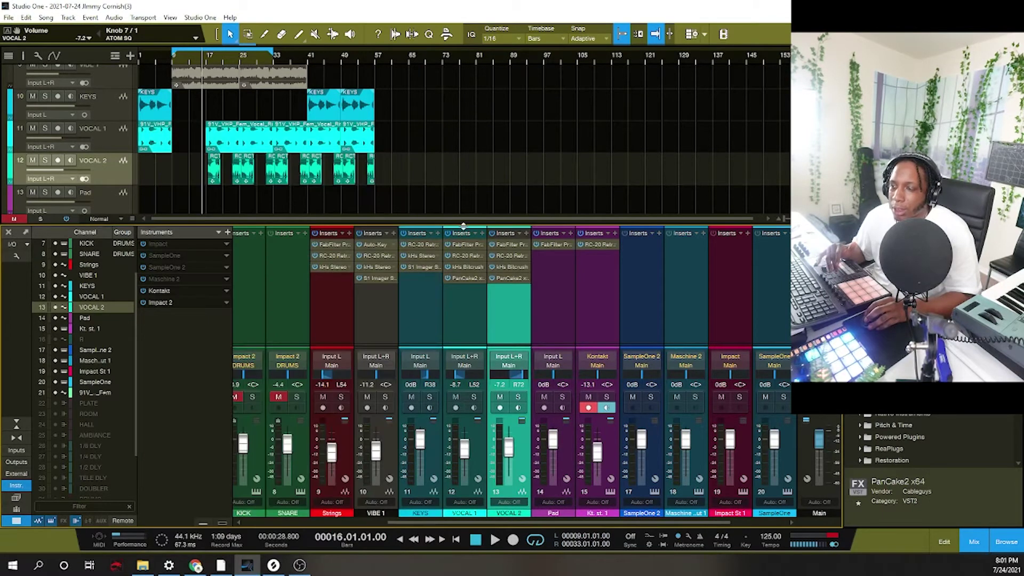
{"action": "double_click", "coordinate": [512, 278]}
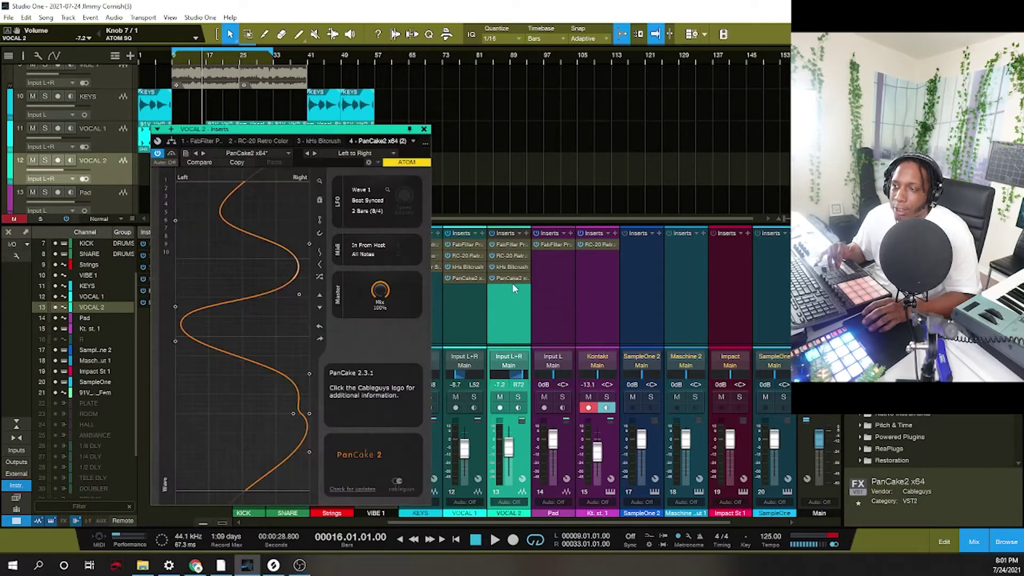
{"action": "left_click", "coordinate": [423, 130]}
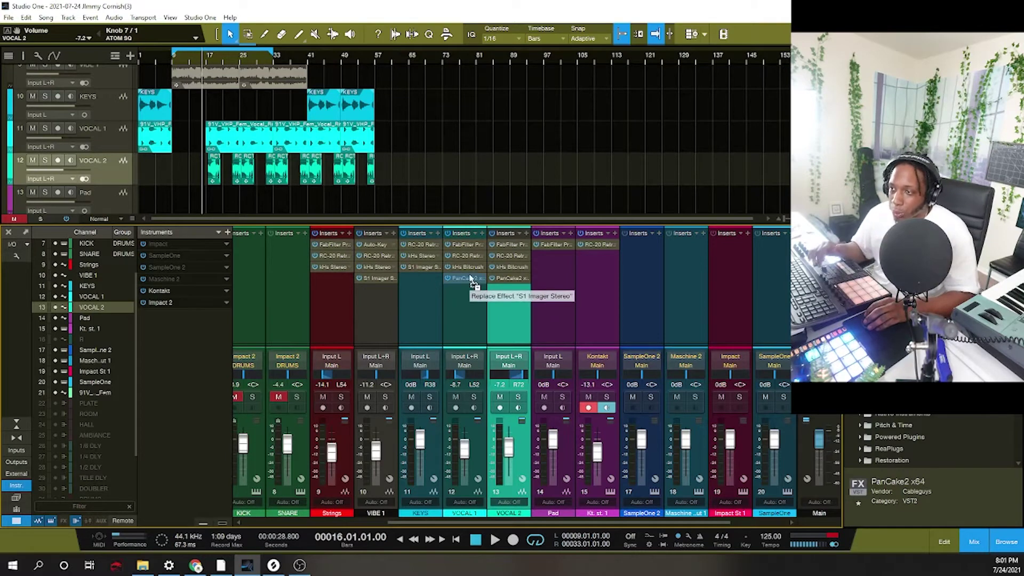
- Copy S1 Imager Stereo to the end of both vocal chains, with Width 0.84 on VOCAL 1 and 0.54 on VOCAL 2
{"action": "left_click_drag", "start_coordinate": [469, 289], "coordinate": [469, 289]}
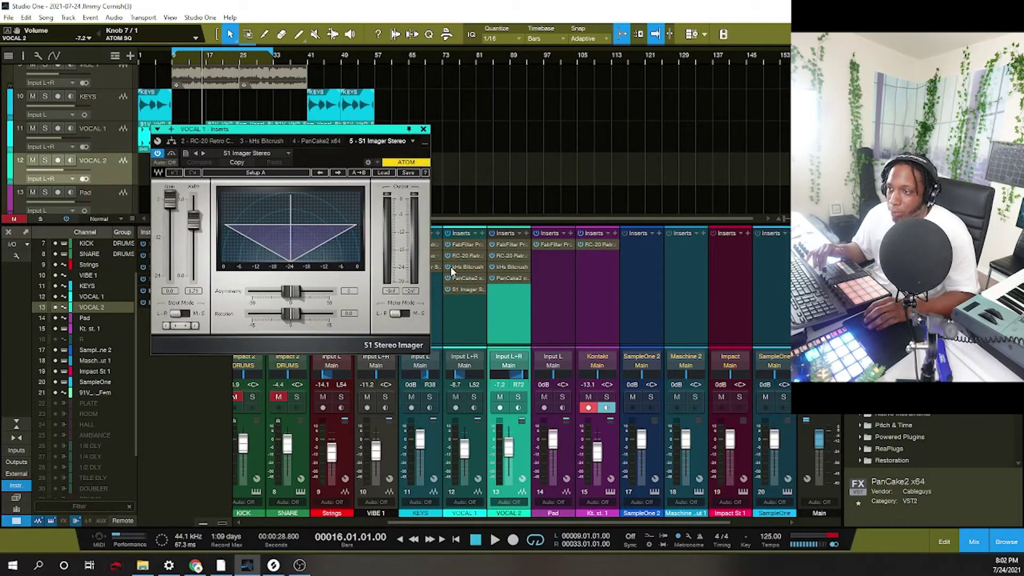
{"action": "left_click_drag", "start_coordinate": [193, 219], "coordinate": [194, 241]}
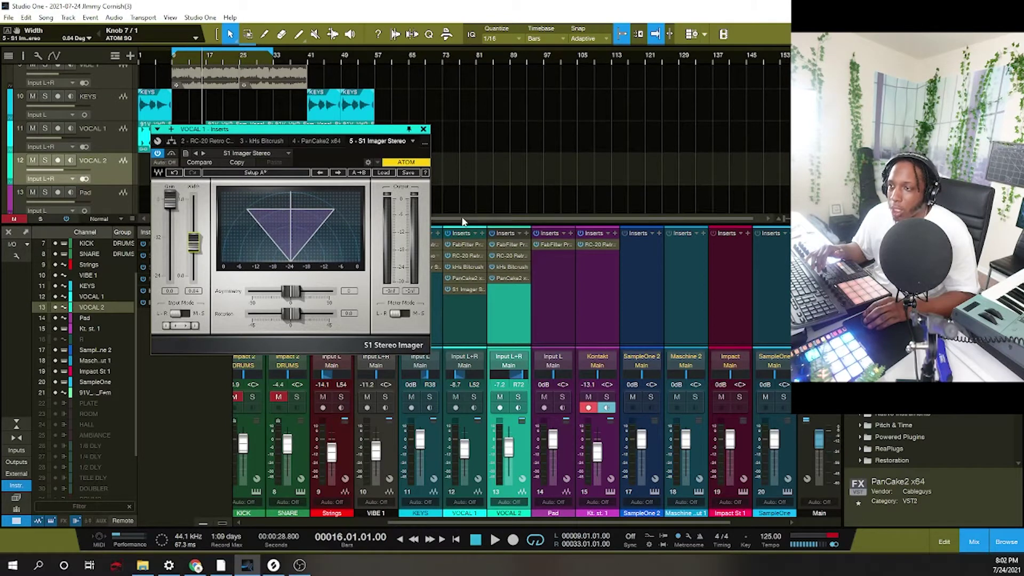
{"action": "left_click_drag", "start_coordinate": [469, 289], "coordinate": [512, 298]}
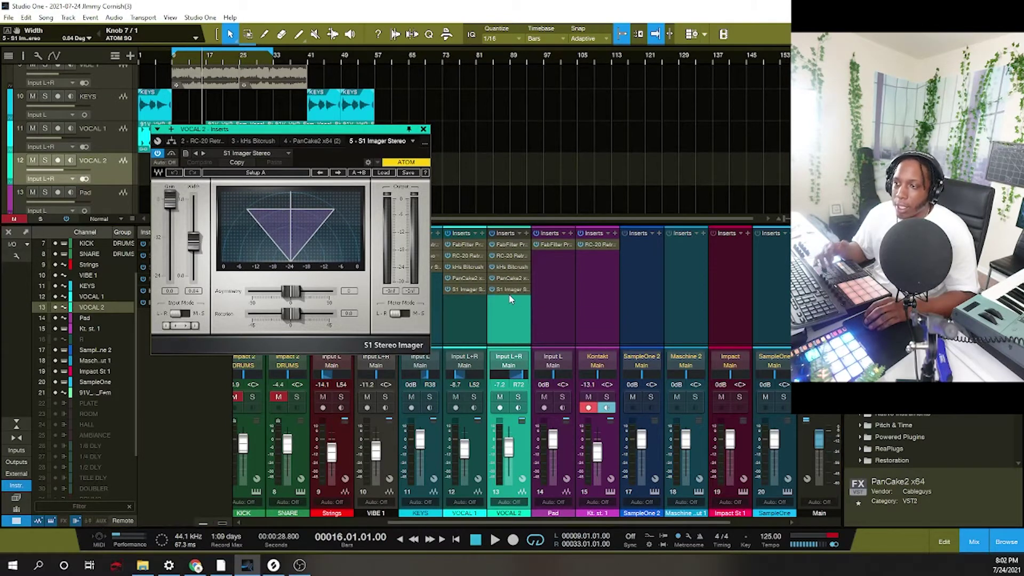
{"action": "left_click_drag", "start_coordinate": [194, 243], "coordinate": [194, 250]}
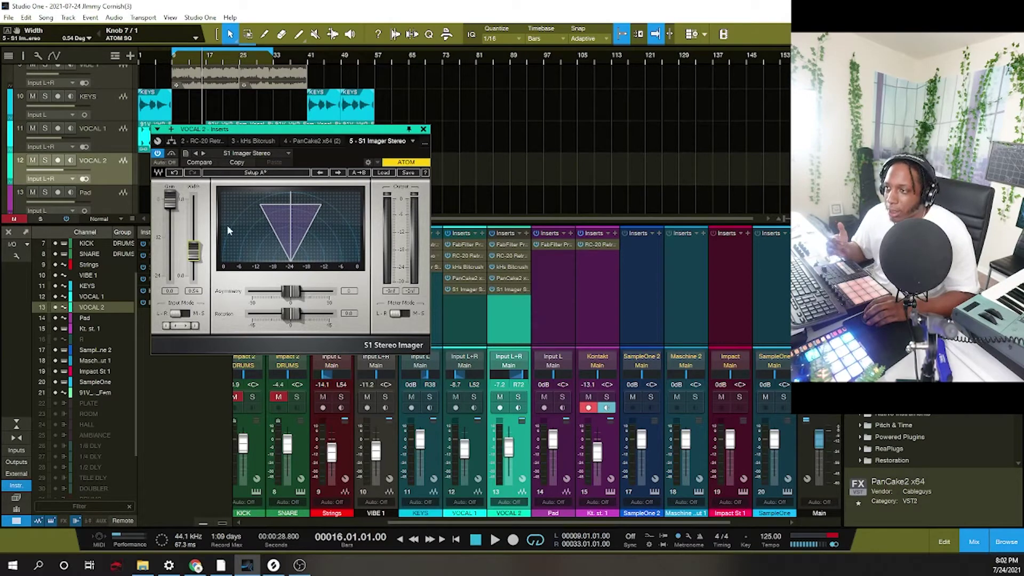
{"action": "left_click", "coordinate": [423, 129]}
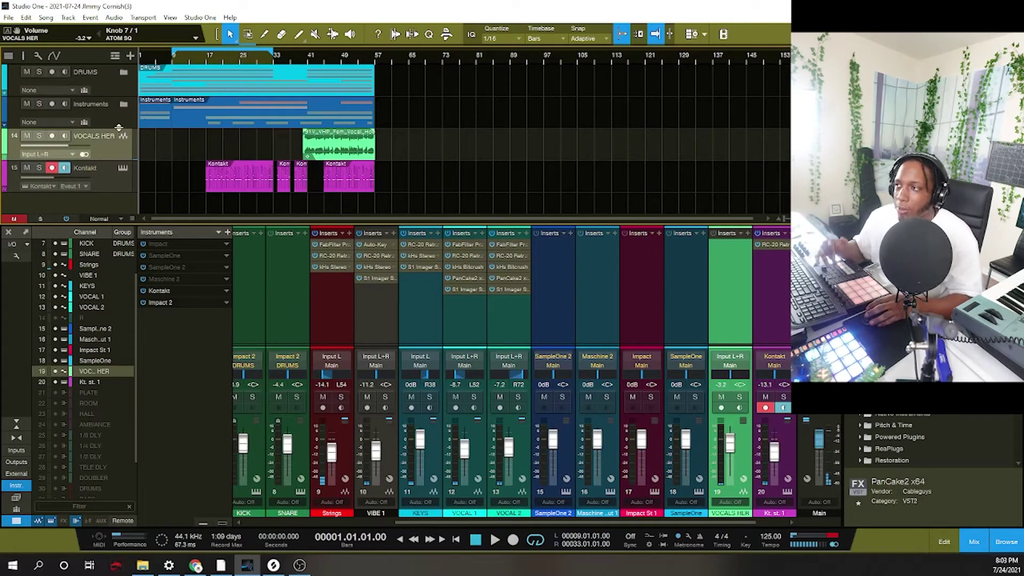
{"action": "left_click", "coordinate": [123, 107]}
{"action": "left_click", "coordinate": [123, 107]}
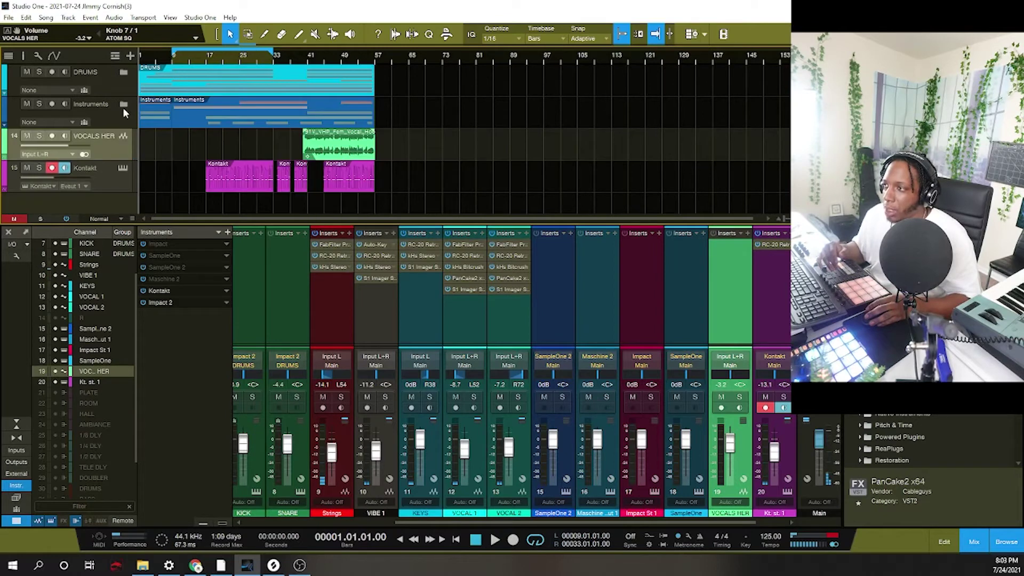
- Rename the Kontakt track as BASS, pack it into its own folder and name that folder BASS
{"action": "double_click", "coordinate": [86, 168]}
{"action": "type", "text": "B"}
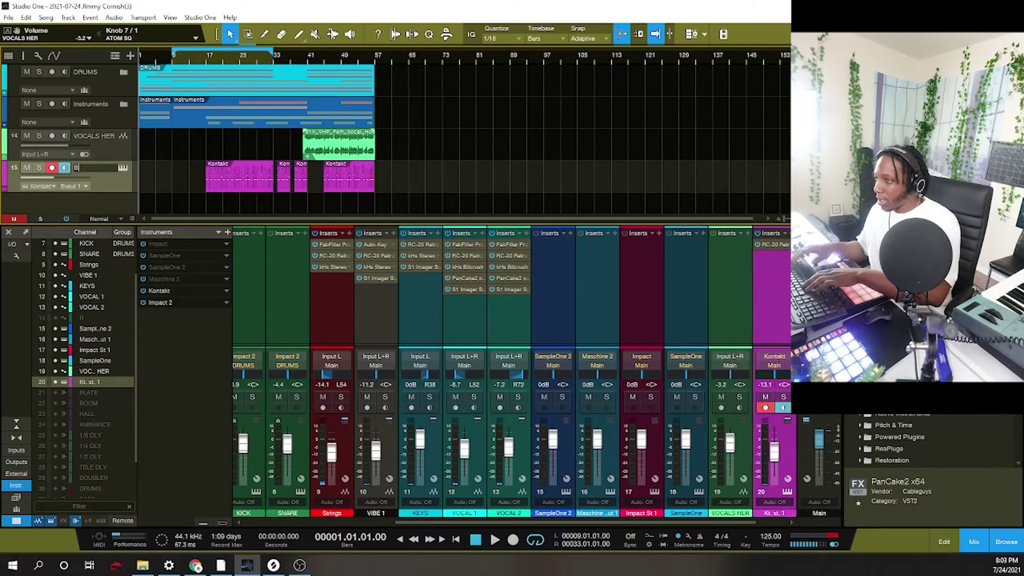
{"action": "type", "text": "ASS"}
{"action": "key", "text": "Return"}
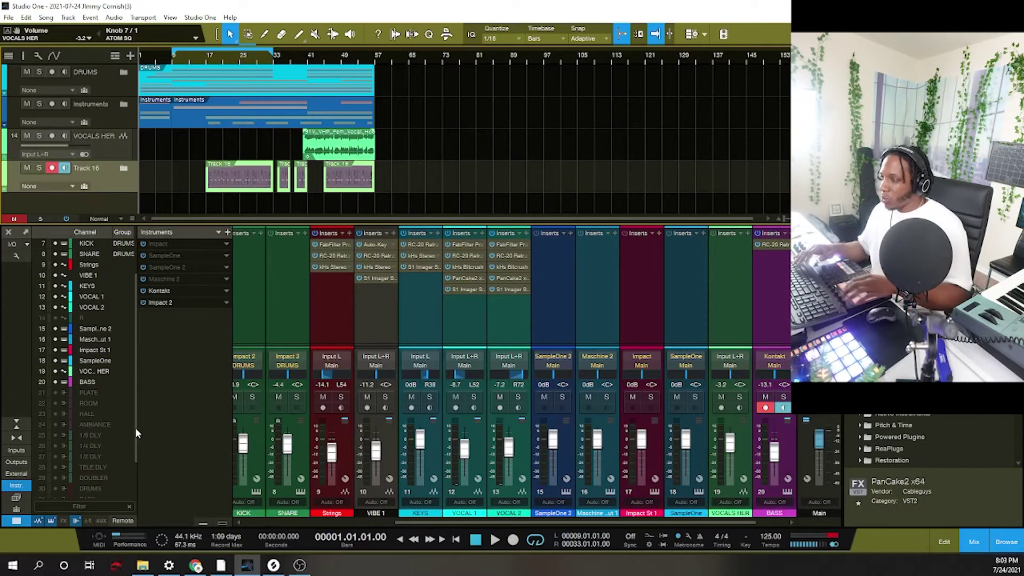
{"action": "double_click", "coordinate": [82, 170]}
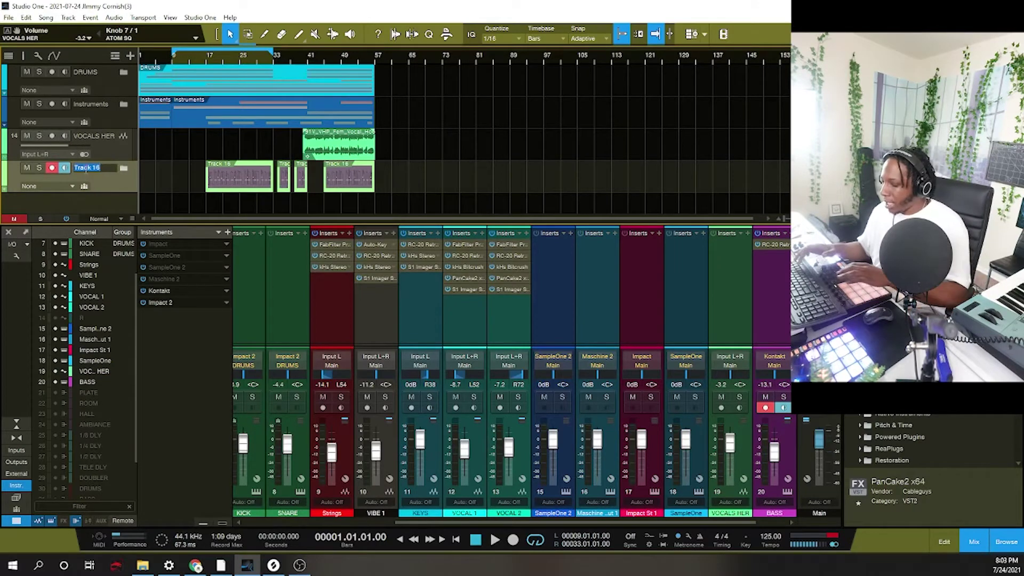
{"action": "type", "text": "BASS"}
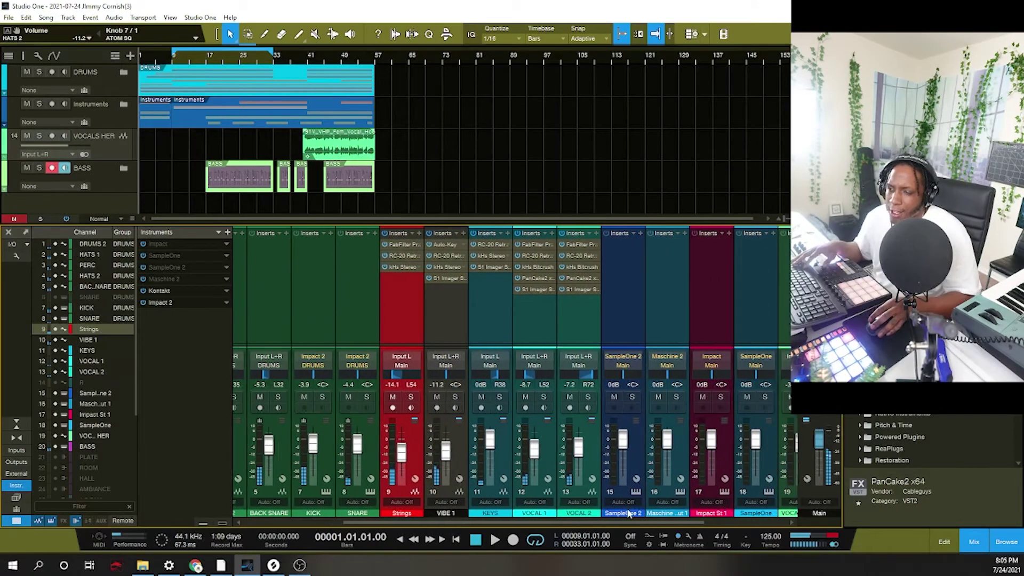
- Group the Strings, VIBE 1, KEYS, VOCAL 1 and VOCAL 2 channels under the name Group 1
{"action": "scroll", "coordinate": [658, 495], "scroll_direction": "right", "scroll_amount": 3}
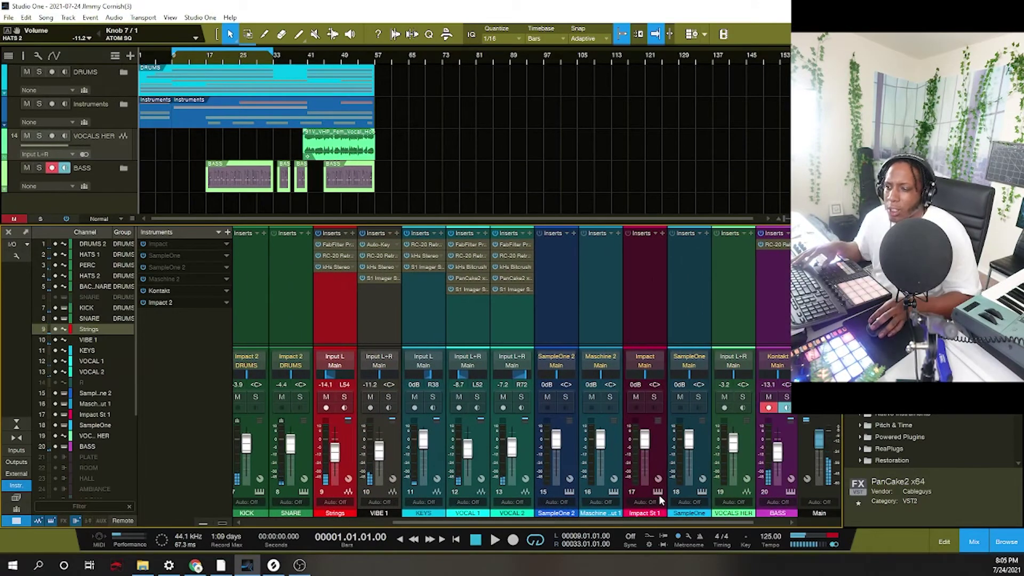
{"action": "left_click", "coordinate": [494, 342], "text": "shift"}
{"action": "right_click", "coordinate": [497, 337]}
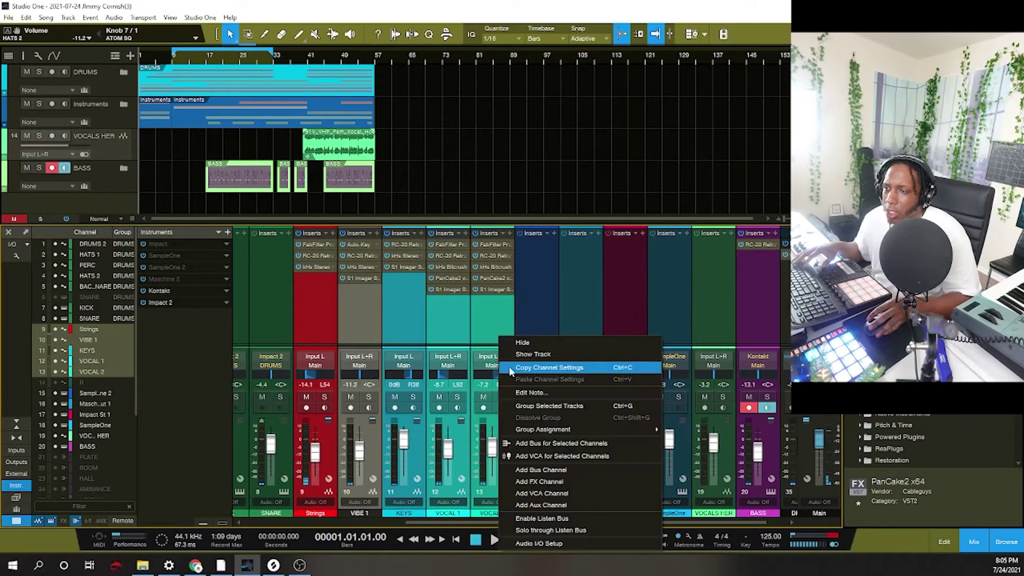
{"action": "left_click", "coordinate": [651, 424]}
{"action": "right_click", "coordinate": [491, 343]}
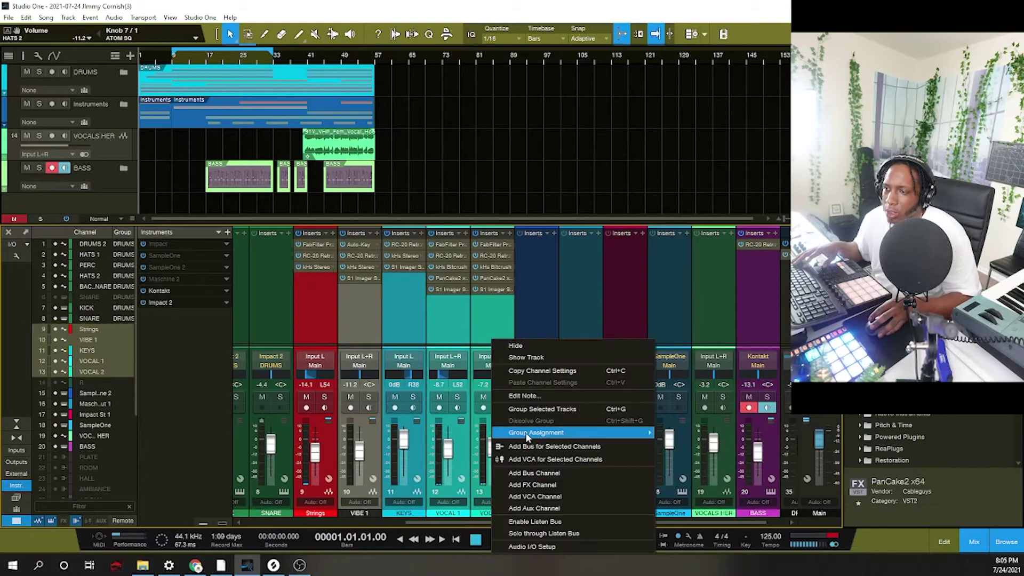
{"action": "left_click", "coordinate": [538, 413]}
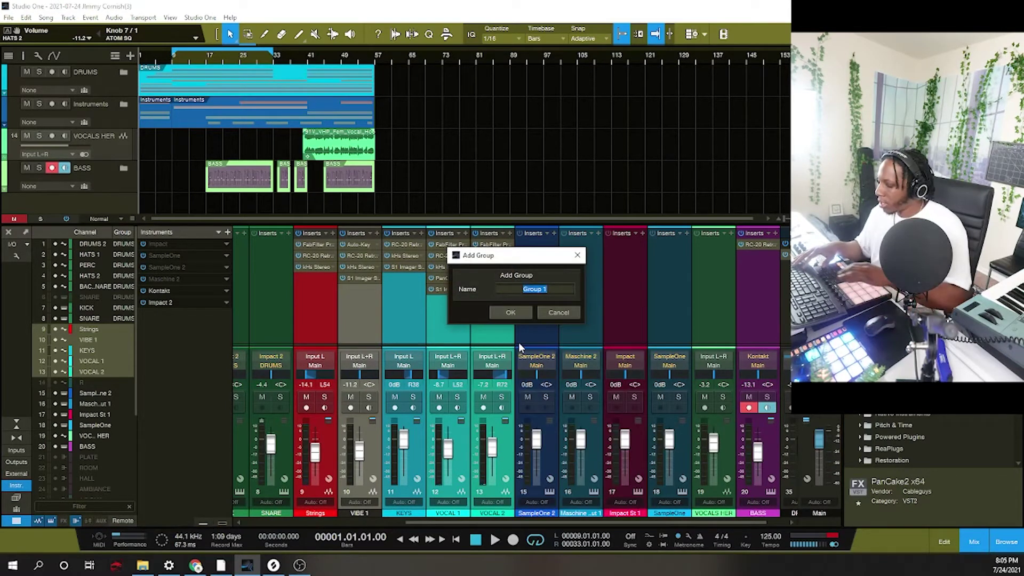
{"action": "key", "text": "Return"}
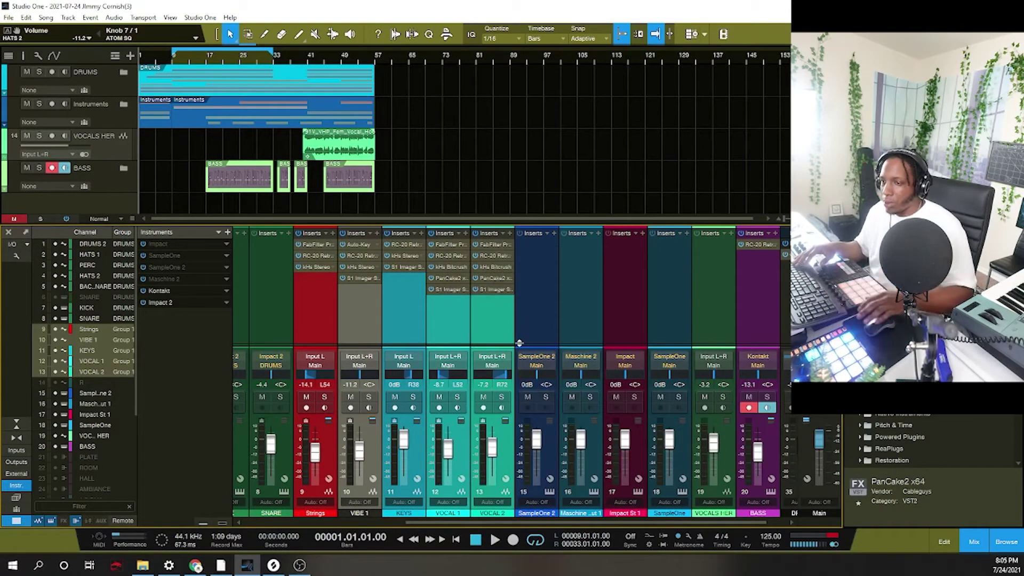
- Remove VOCAL 2 from the Group 1 assignment
{"action": "right_click", "coordinate": [488, 327]}
{"action": "mouse_move", "coordinate": [562, 421]}
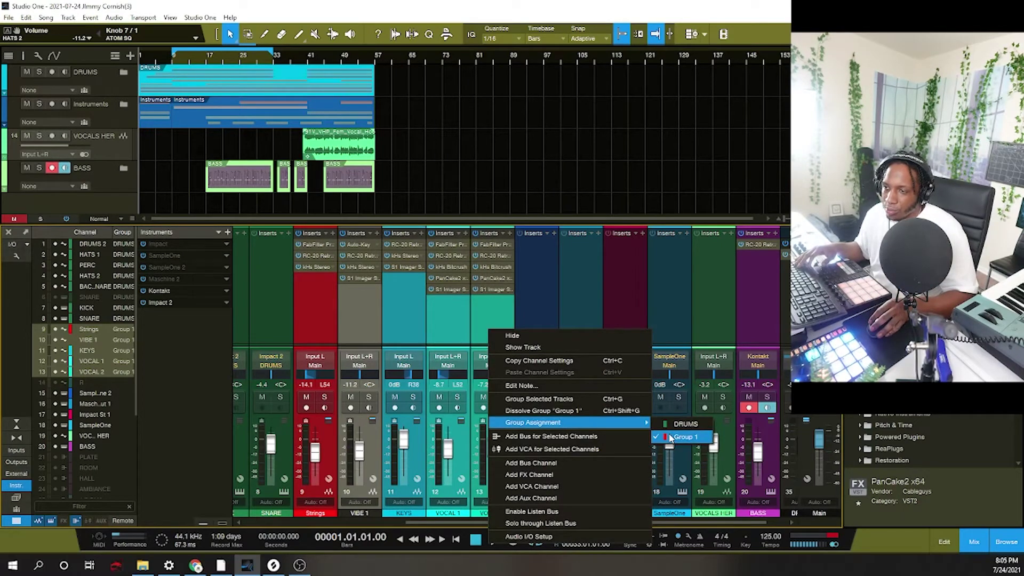
{"action": "left_click", "coordinate": [670, 437]}
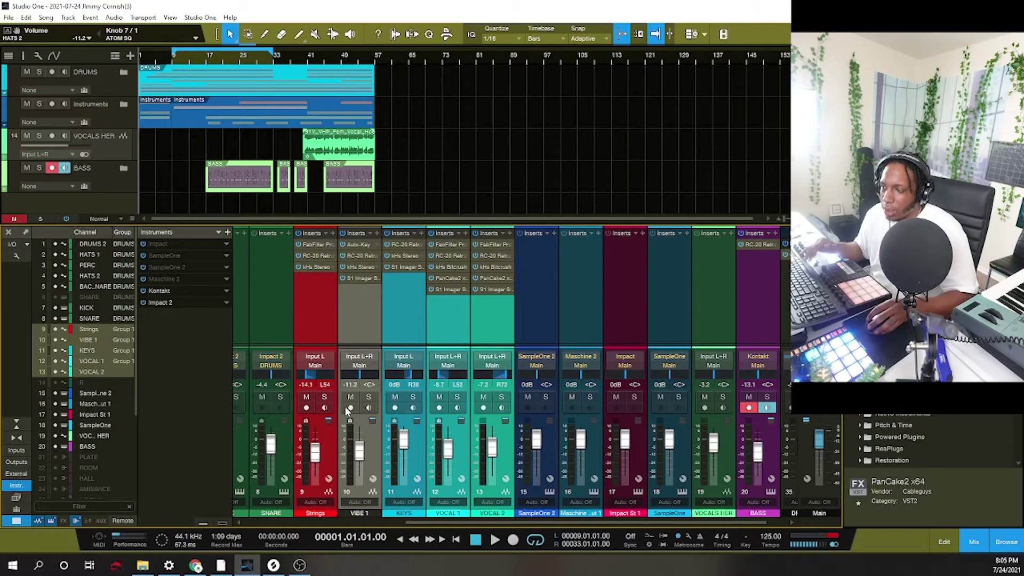
- Route the selected Strings through VOCAL 2 channels to a new bus named INSTRUMENT, and toggle its solo on and off
{"action": "right_click", "coordinate": [325, 340]}
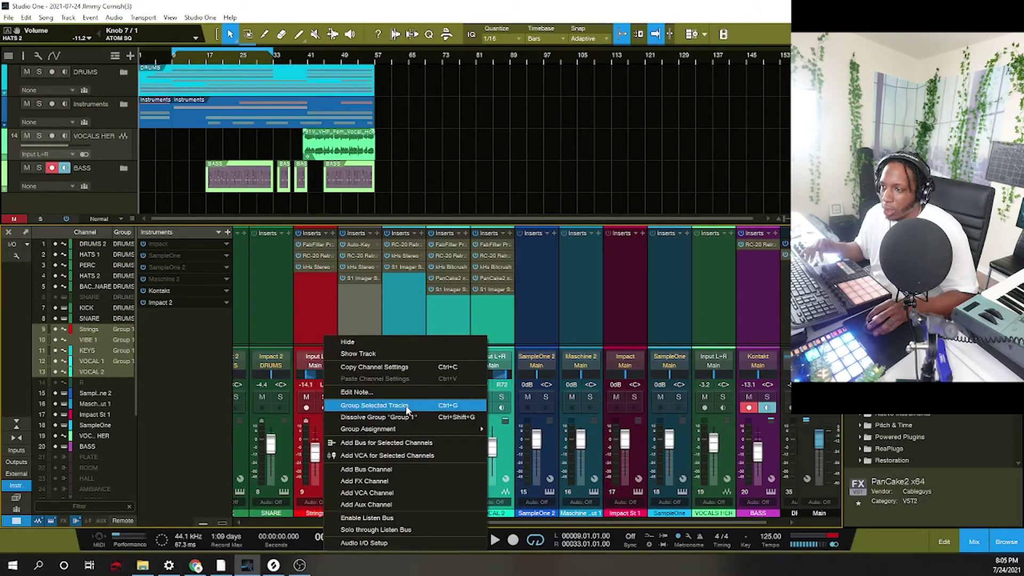
{"action": "left_click", "coordinate": [393, 447]}
{"action": "double_click", "coordinate": [773, 513]}
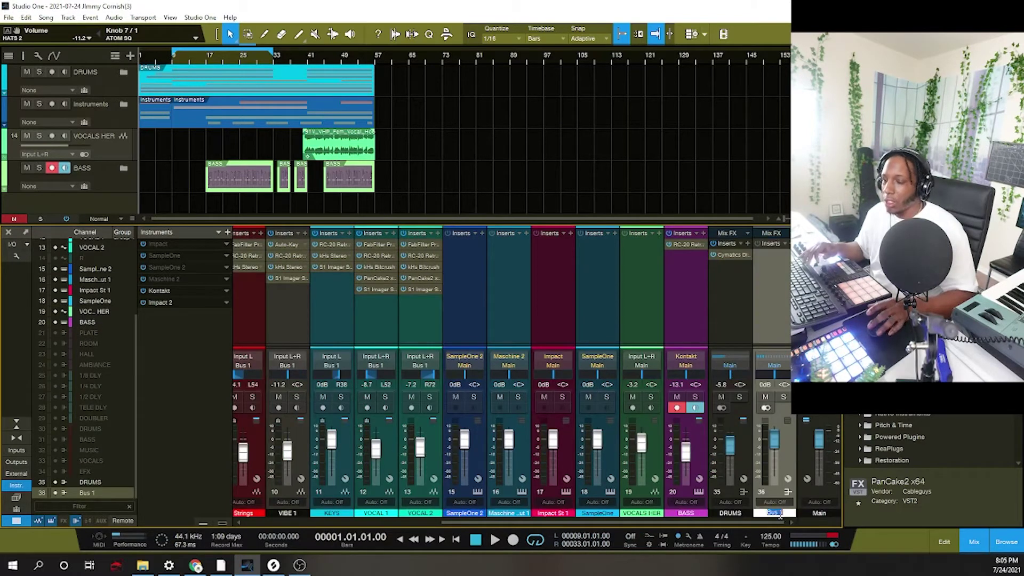
{"action": "type", "text": "INSTRUMENT"}
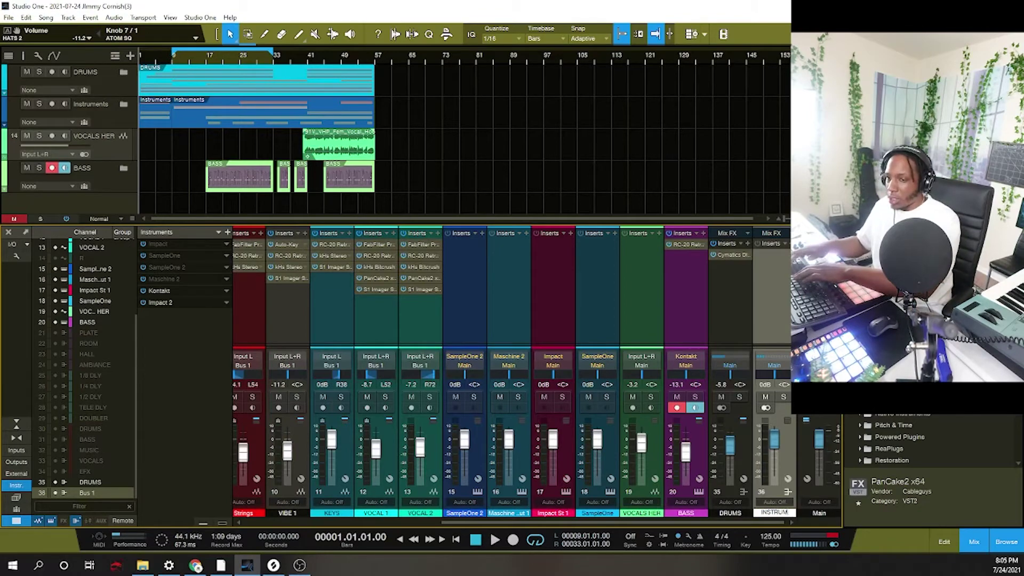
{"action": "key", "text": "Return"}
{"action": "key", "text": "s"}
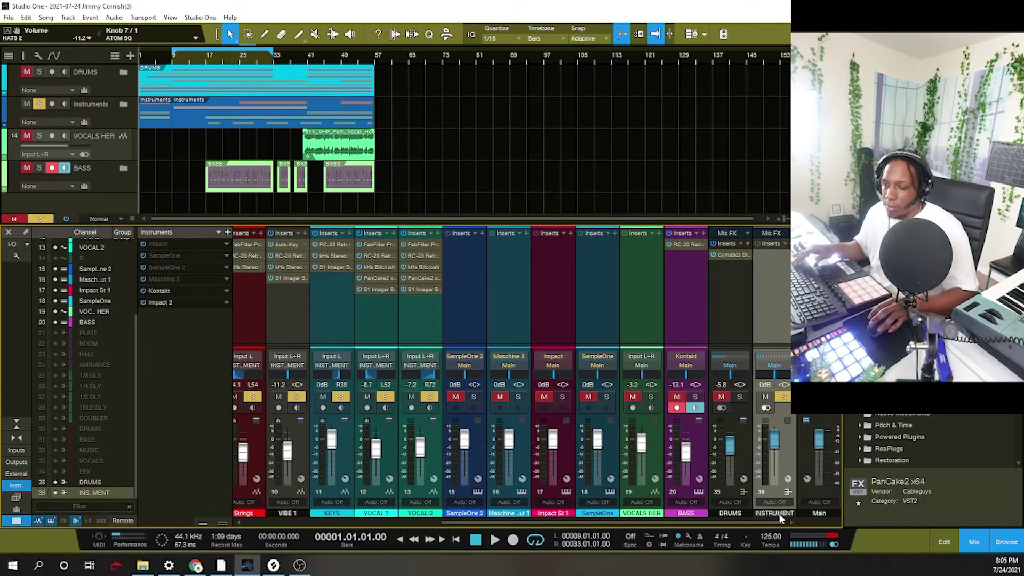
{"action": "key", "text": "s"}
- Select the channels from Strings through Maschine 2 in the mixer and colour them all yellow
{"action": "left_click_drag", "start_coordinate": [706, 523], "coordinate": [648, 508]}
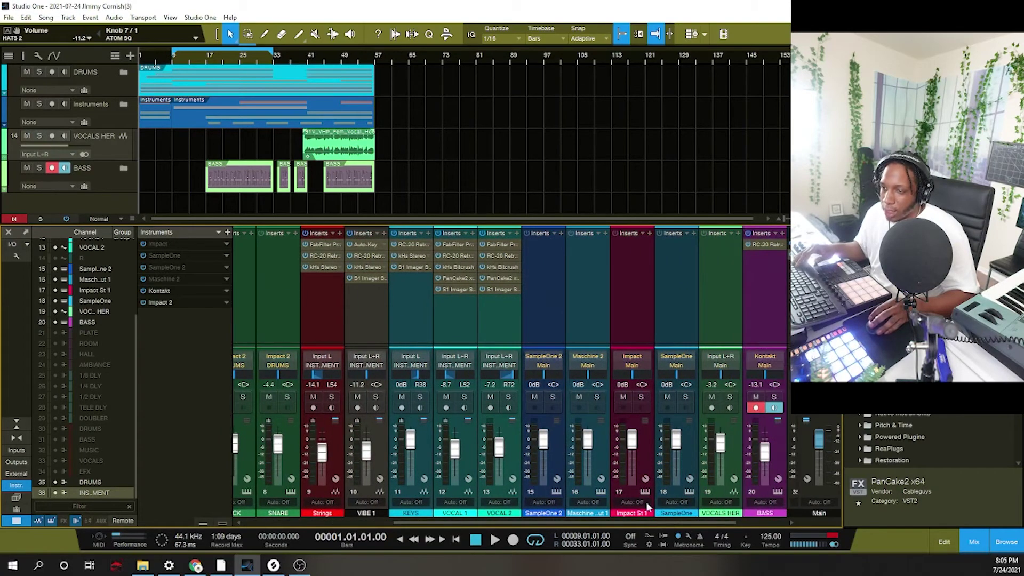
{"action": "left_click", "coordinate": [590, 328], "text": "shift"}
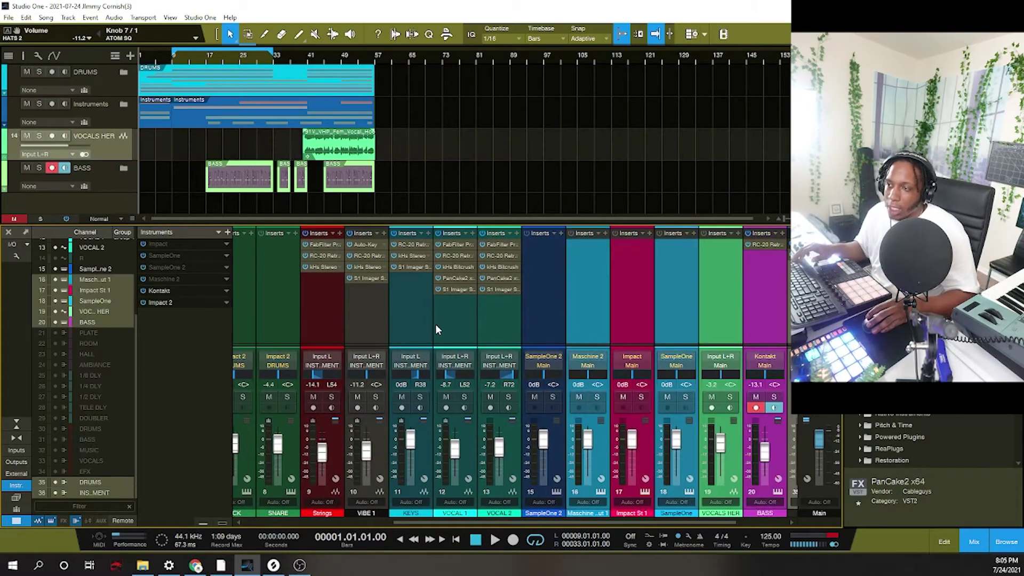
{"action": "left_click", "coordinate": [581, 332]}
{"action": "left_click", "coordinate": [405, 330], "text": "shift"}
{"action": "left_click", "coordinate": [373, 330], "text": "shift"}
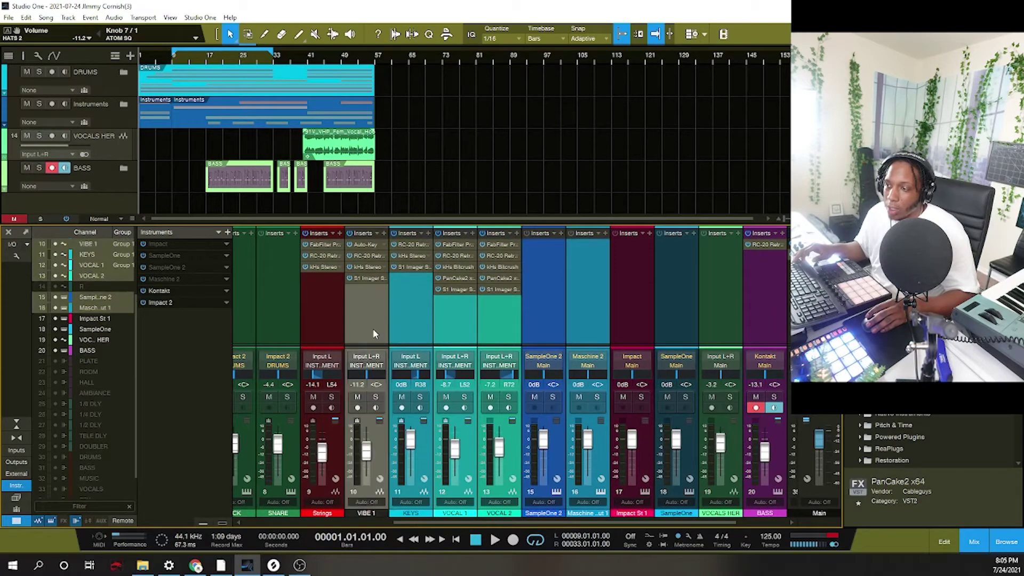
{"action": "left_click", "coordinate": [329, 323], "text": "shift"}
{"action": "right_click", "coordinate": [343, 326]}
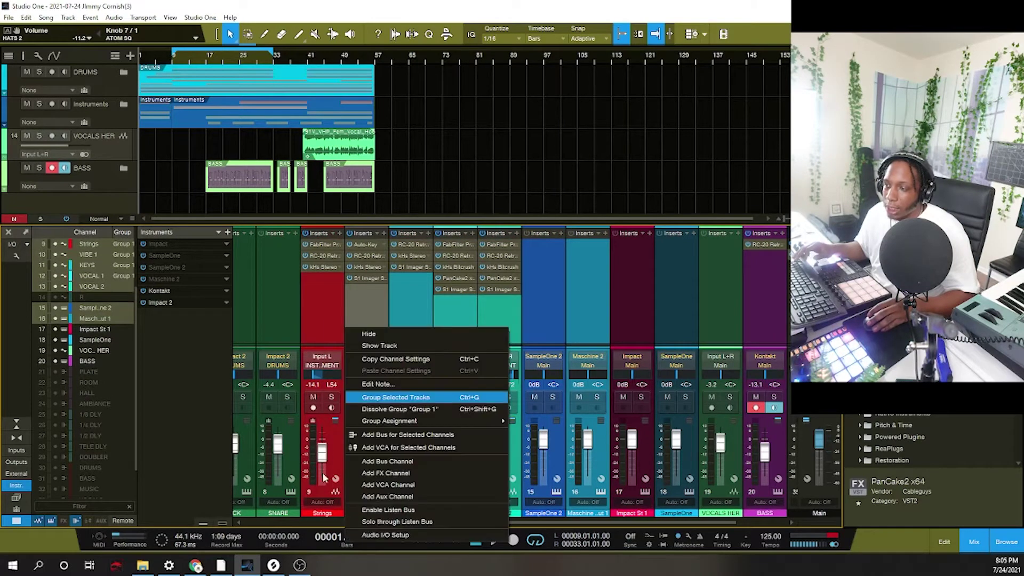
{"action": "left_click", "coordinate": [300, 513]}
{"action": "left_click", "coordinate": [301, 512]}
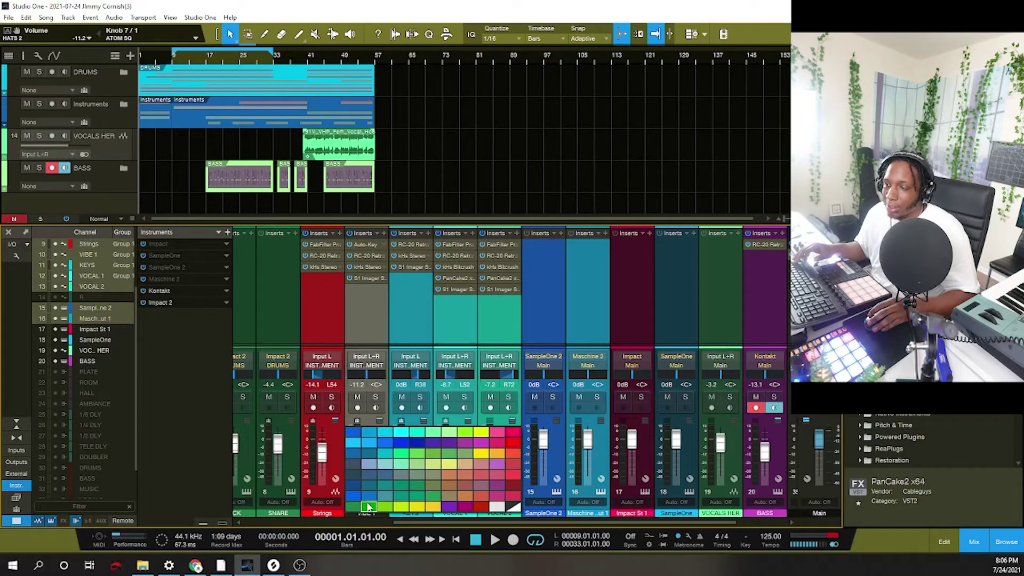
{"action": "left_click", "coordinate": [414, 507]}
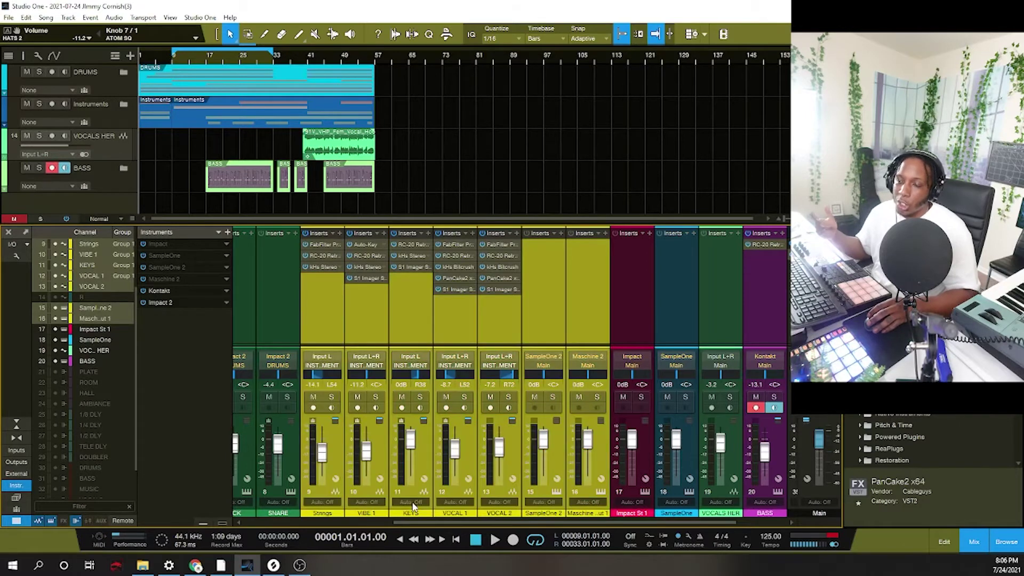
- During playback, expand the DRUMS folder, recolour it green to match its tracks, and collapse it again
{"action": "key", "text": "space"}
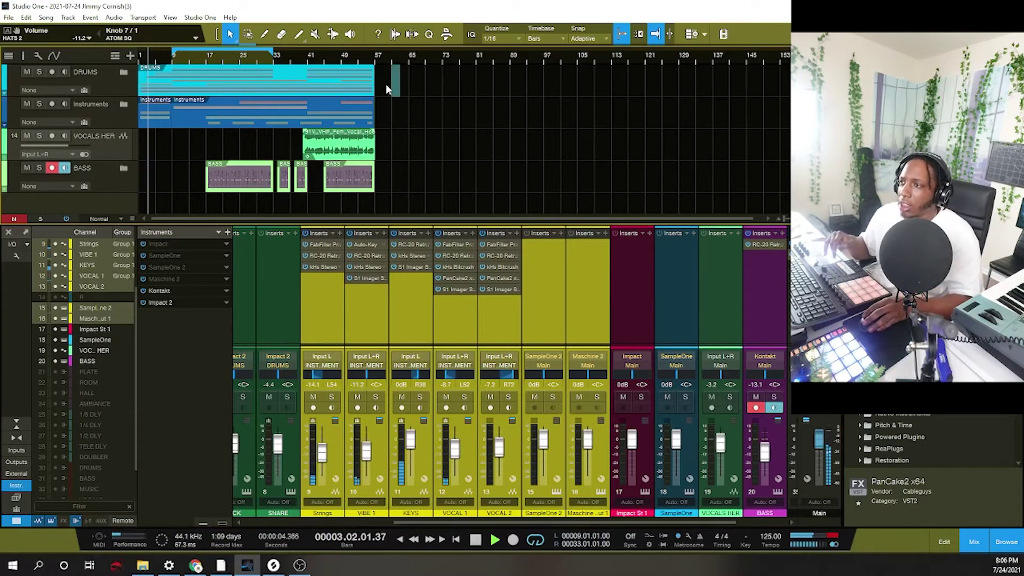
{"action": "left_click", "coordinate": [147, 85]}
{"action": "right_click", "coordinate": [147, 85]}
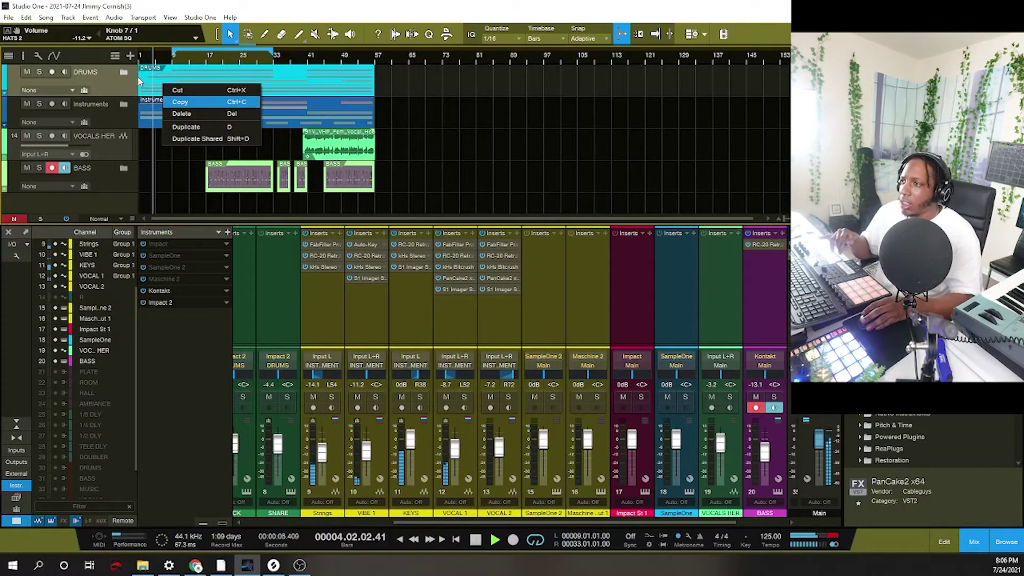
{"action": "left_click", "coordinate": [149, 84]}
{"action": "double_click", "coordinate": [148, 85]}
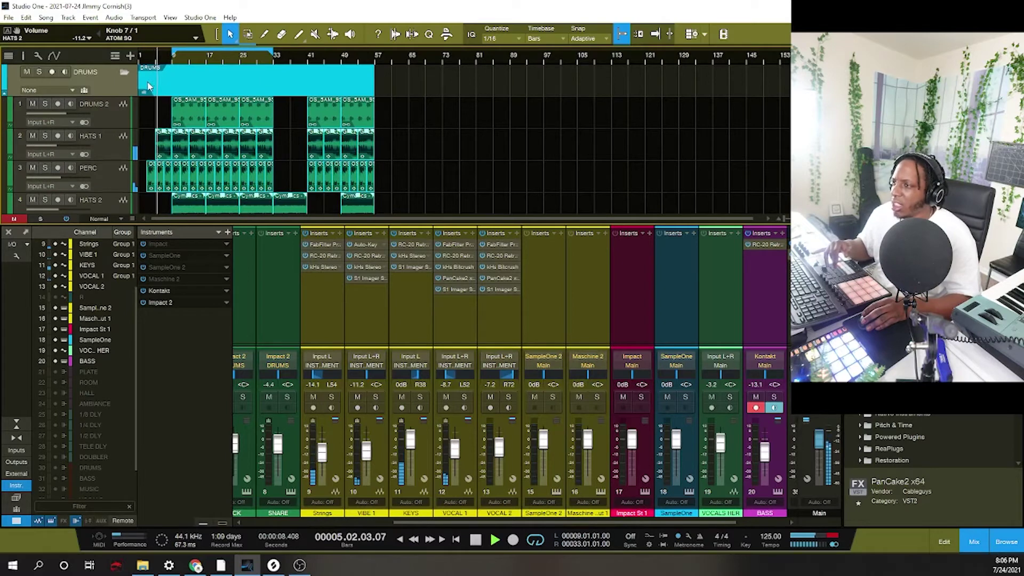
{"action": "left_click", "coordinate": [141, 91]}
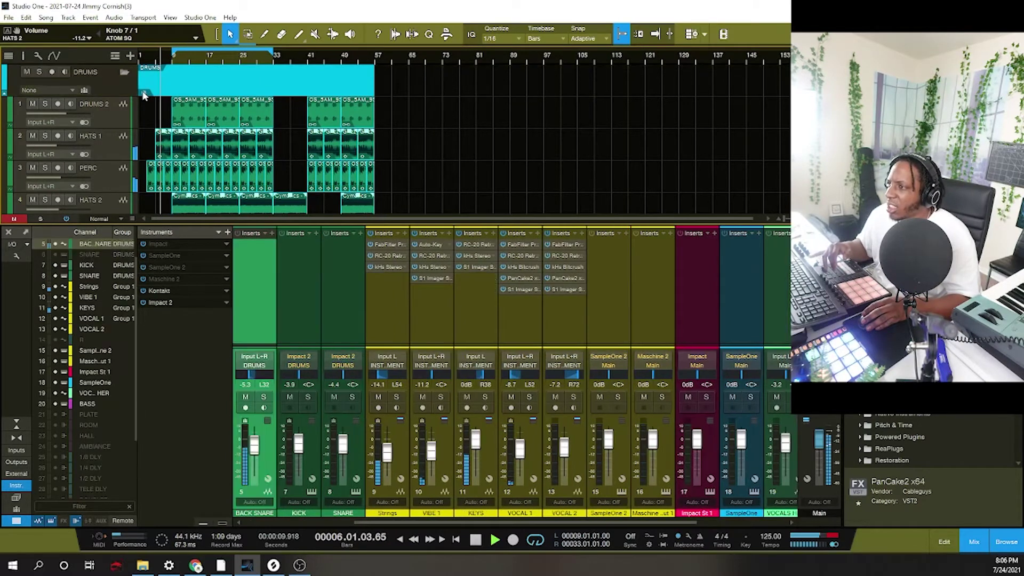
{"action": "left_click", "coordinate": [6, 74]}
{"action": "left_click", "coordinate": [6, 77]}
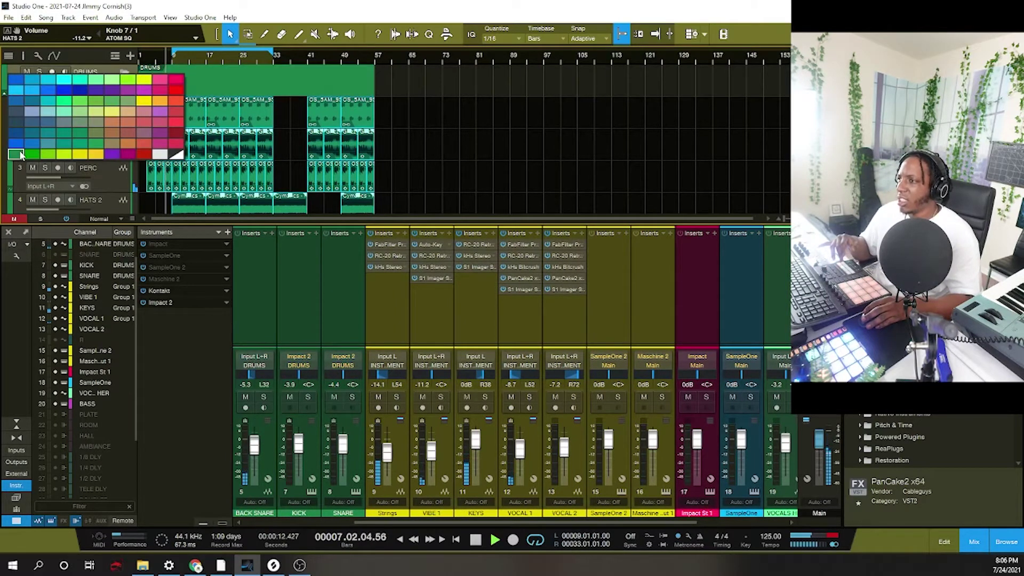
{"action": "left_click", "coordinate": [117, 76]}
{"action": "left_click", "coordinate": [123, 71]}
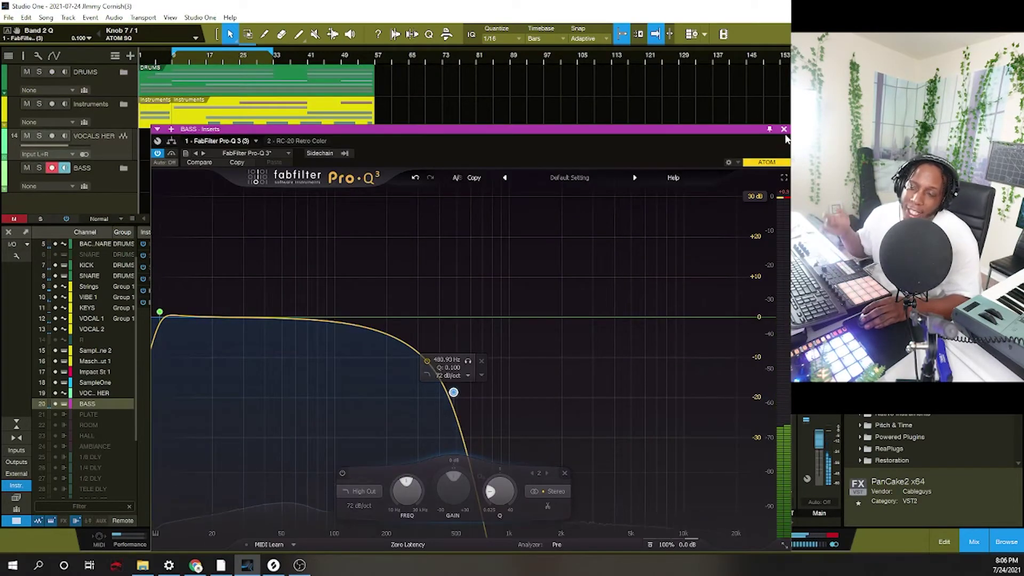
- Close the BASS equalizer, expand the BASS folder and examine the Substance instrument in Kontakt, including its main page
{"action": "left_click", "coordinate": [783, 129]}
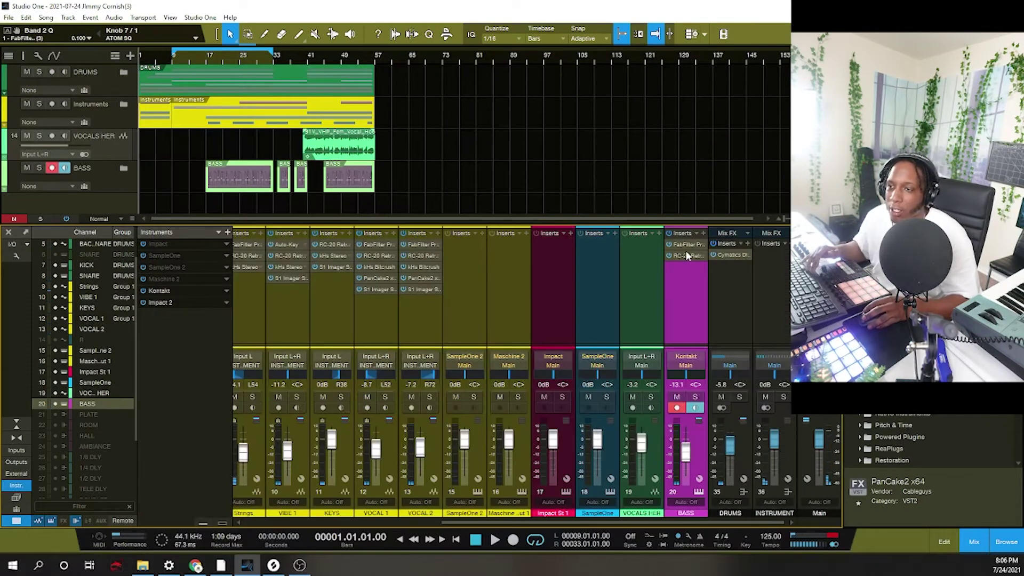
{"action": "left_click", "coordinate": [124, 168]}
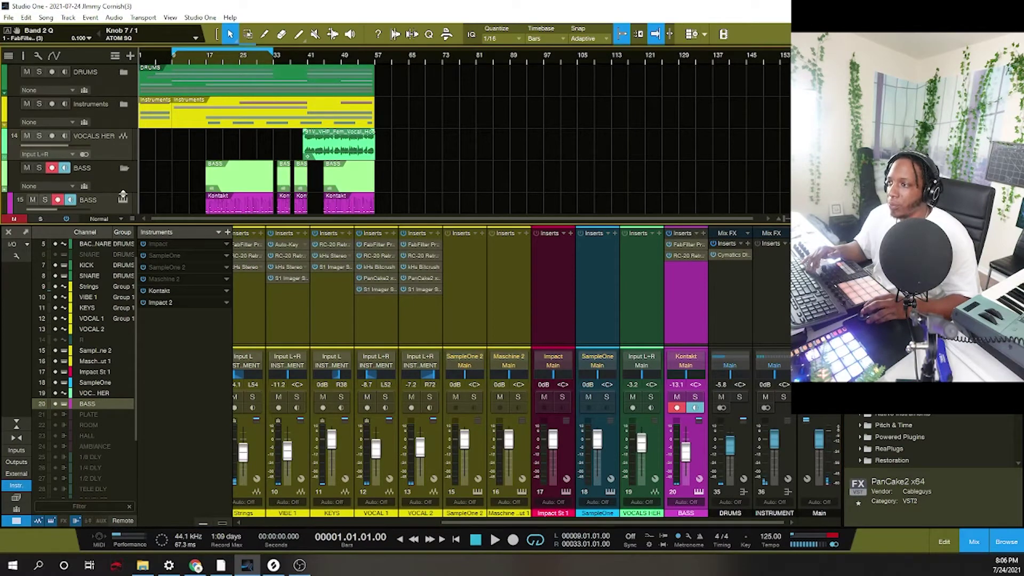
{"action": "left_click", "coordinate": [123, 200]}
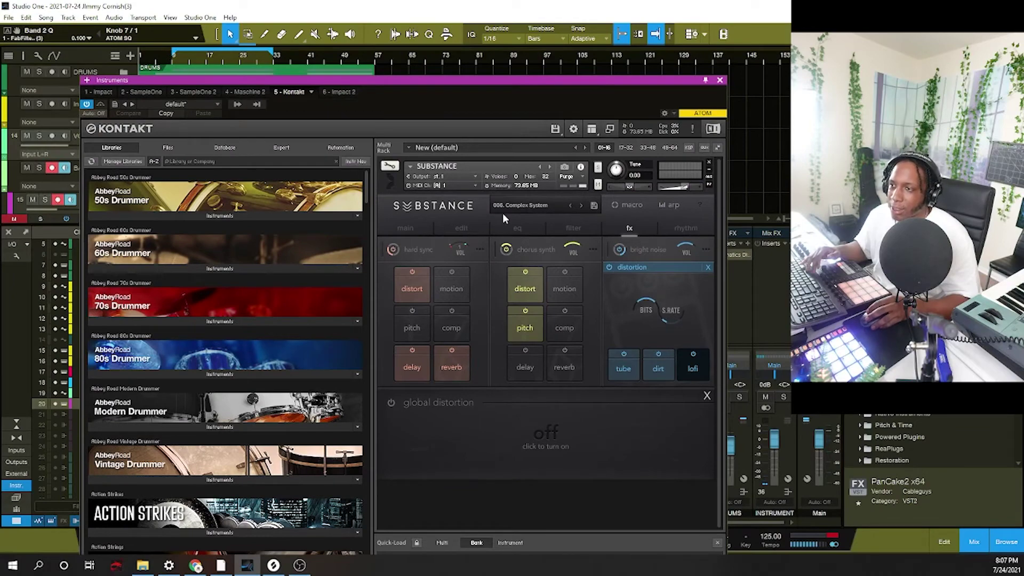
{"action": "left_click", "coordinate": [478, 225]}
{"action": "left_click", "coordinate": [417, 222]}
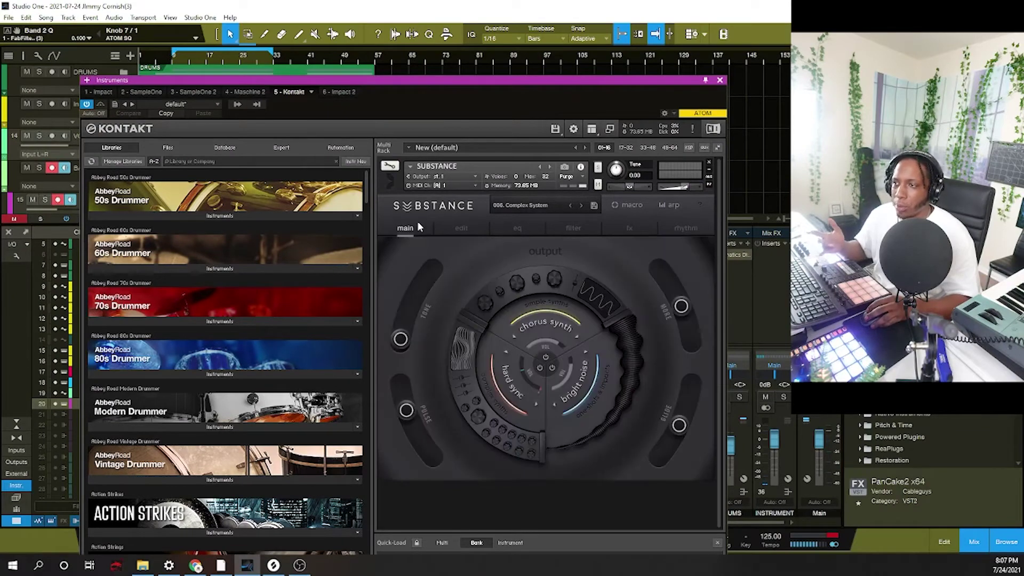
{"action": "left_click", "coordinate": [719, 81]}
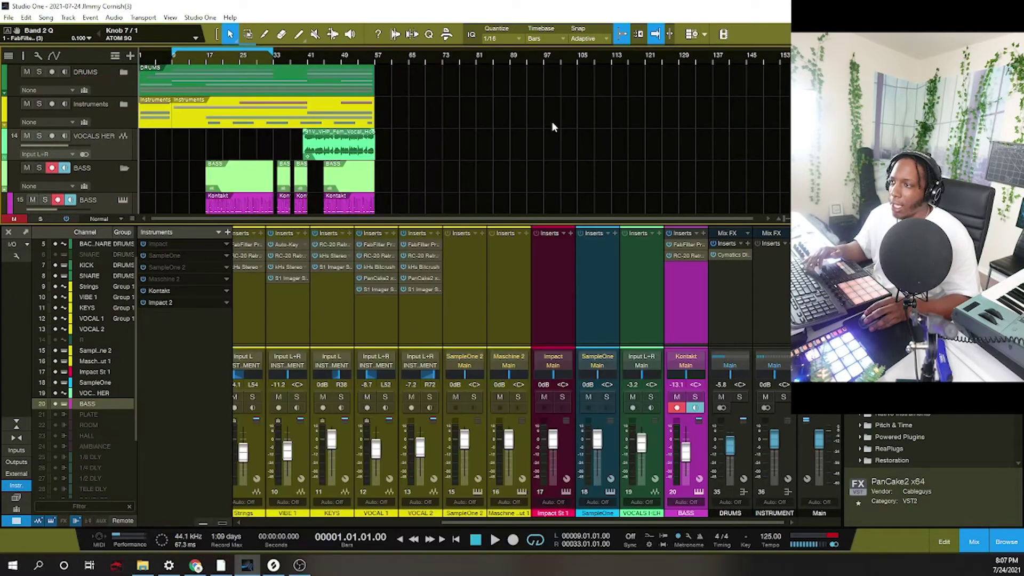
- Solo the BASS track and audition it from bar 17, stopping playback when finished
{"action": "scroll", "coordinate": [158, 167], "scroll_direction": "down", "scroll_amount": 1}
{"action": "left_click", "coordinate": [201, 107]}
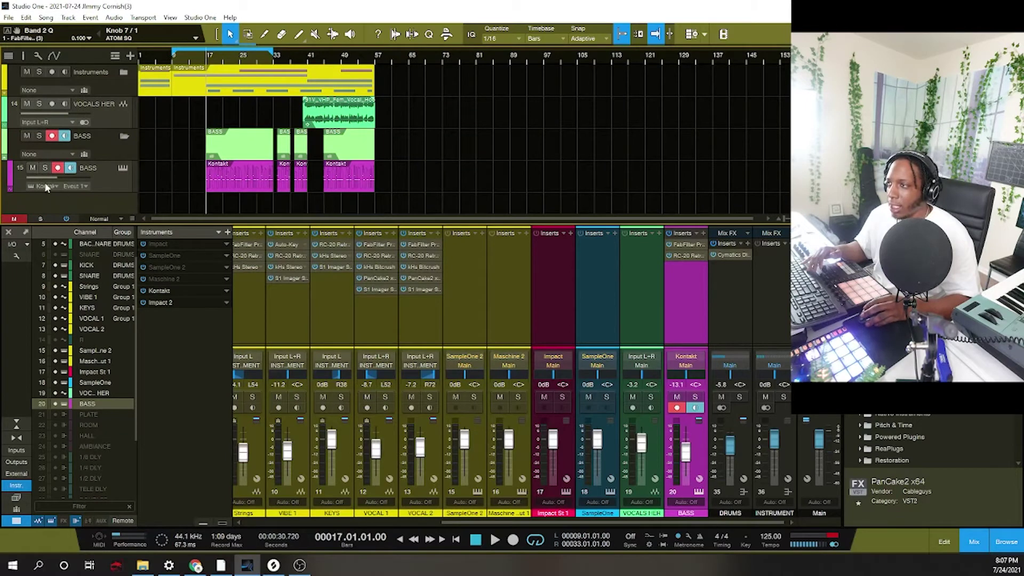
{"action": "left_click", "coordinate": [45, 168]}
{"action": "key", "text": "space"}
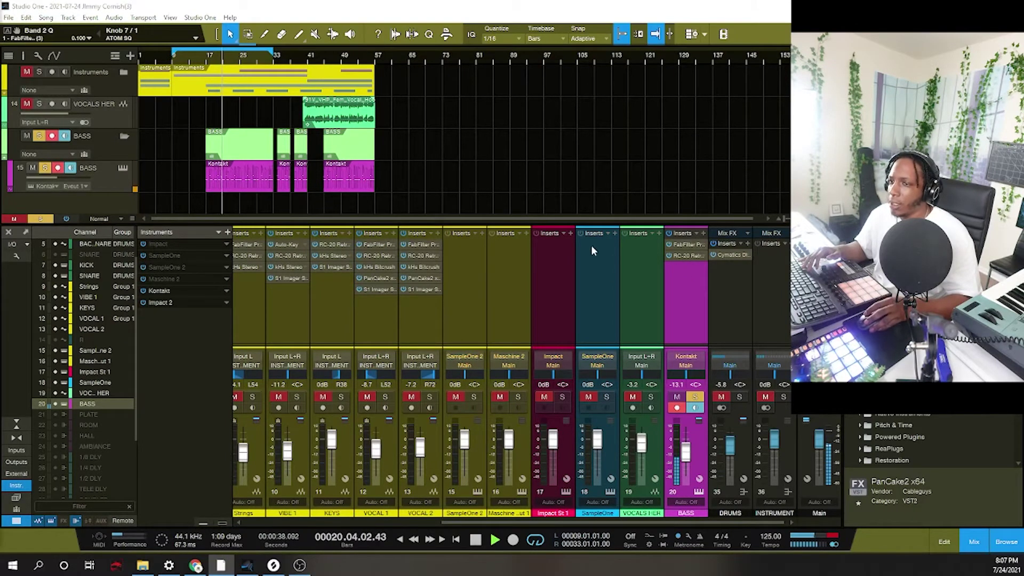
{"action": "key", "text": "space"}
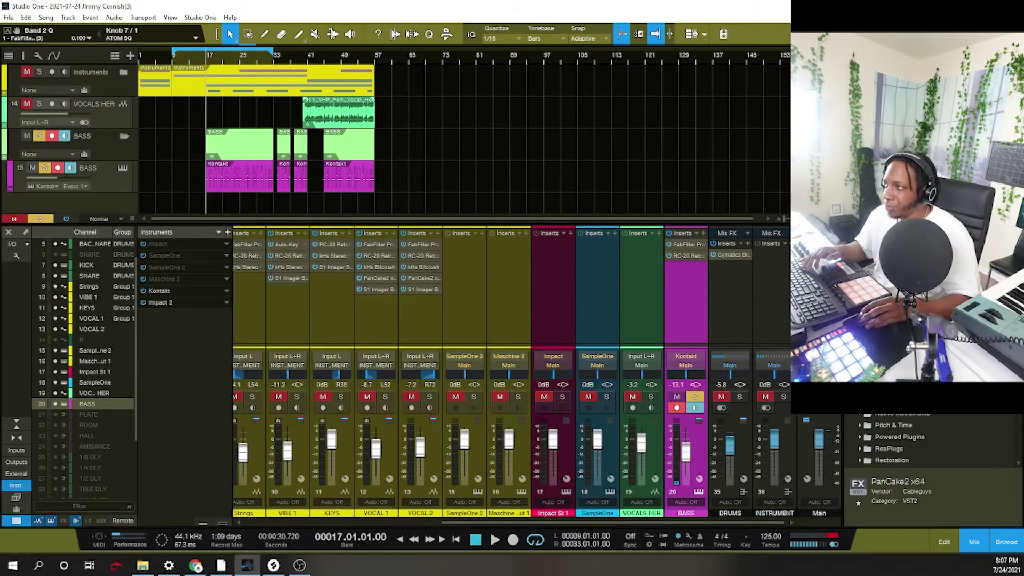
- Examine the RC-20 Retro Color settings on the BASS channel
{"action": "left_click", "coordinate": [686, 256]}
{"action": "left_click_drag", "start_coordinate": [583, 232], "coordinate": [475, 144]}
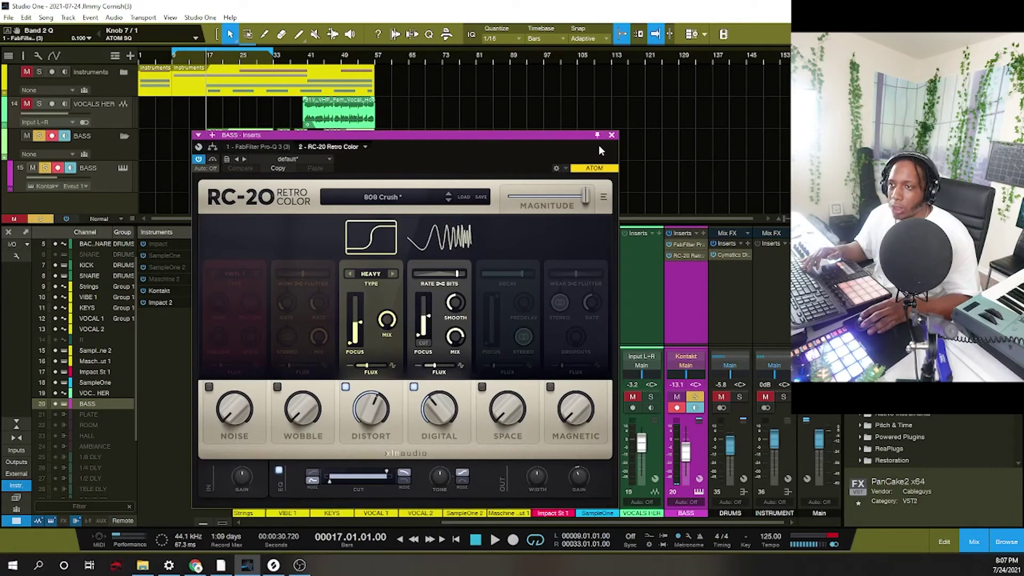
{"action": "left_click", "coordinate": [611, 135]}
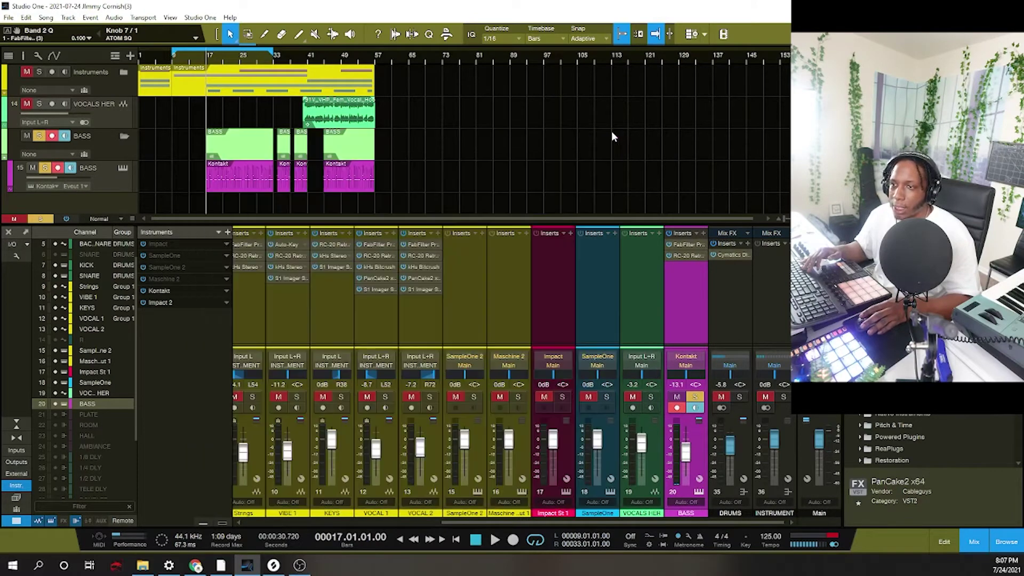
- In the BASS channel's Pro-Q 3, adjust the high-cut band and add a bell boost of about 3.45 dB near 59 Hz
{"action": "left_click", "coordinate": [685, 244]}
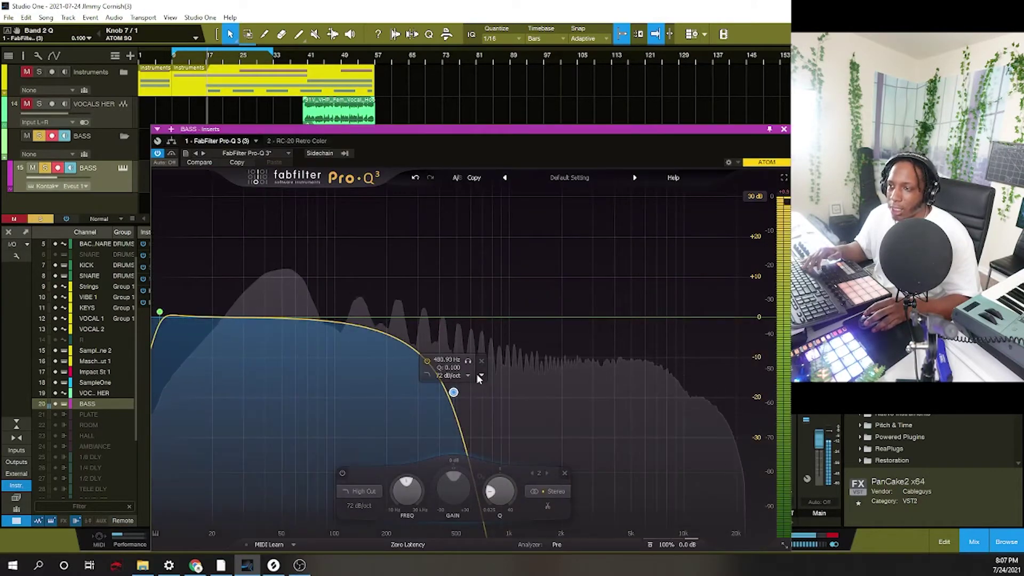
{"action": "left_click_drag", "start_coordinate": [453, 392], "coordinate": [466, 420]}
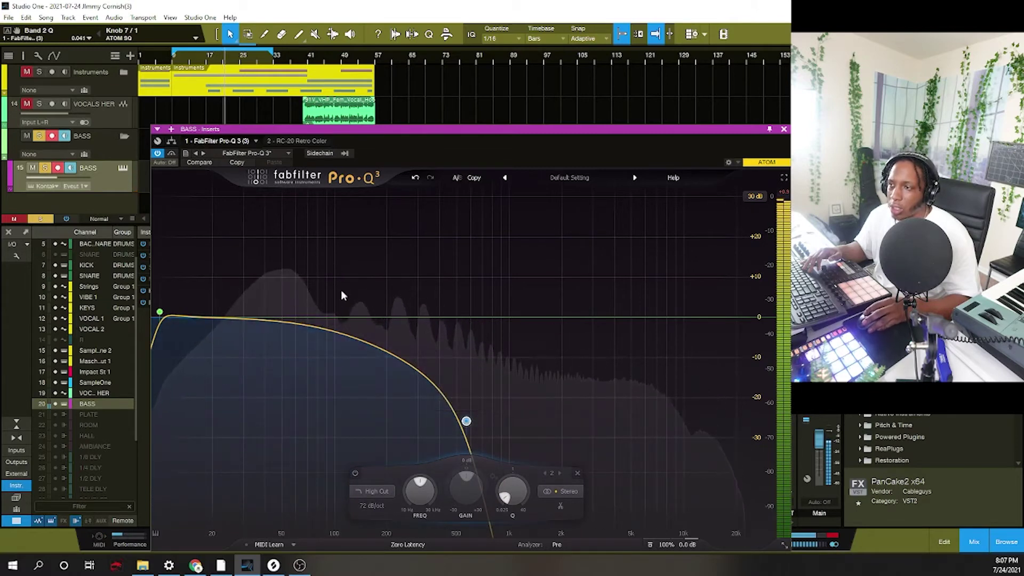
{"action": "left_click_drag", "start_coordinate": [258, 319], "coordinate": [262, 302]}
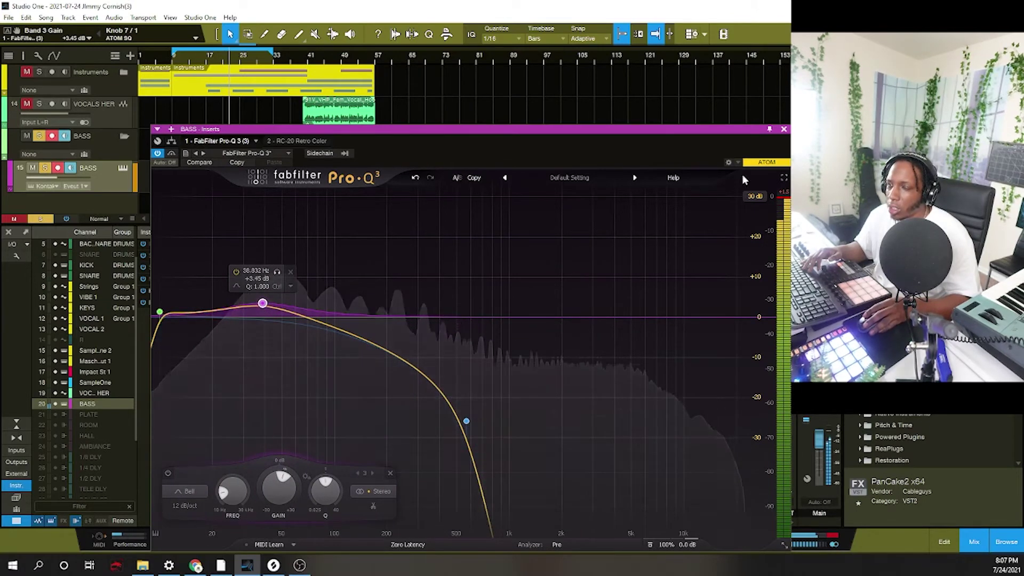
{"action": "left_click", "coordinate": [783, 129]}
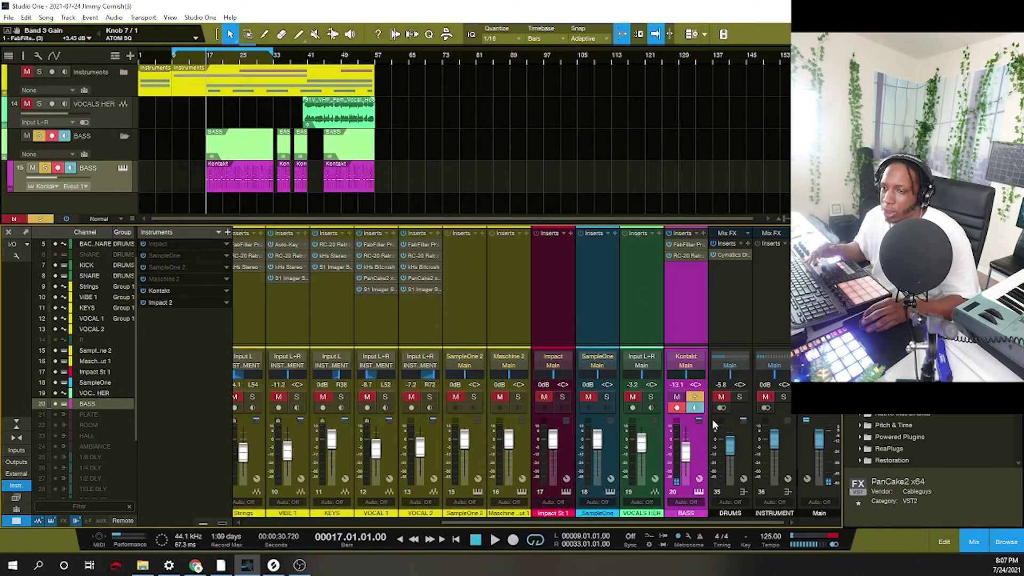
- Unsolo the BASS channel and recolour it light green to match its folder
{"action": "left_click", "coordinate": [694, 397]}
{"action": "right_click", "coordinate": [674, 318]}
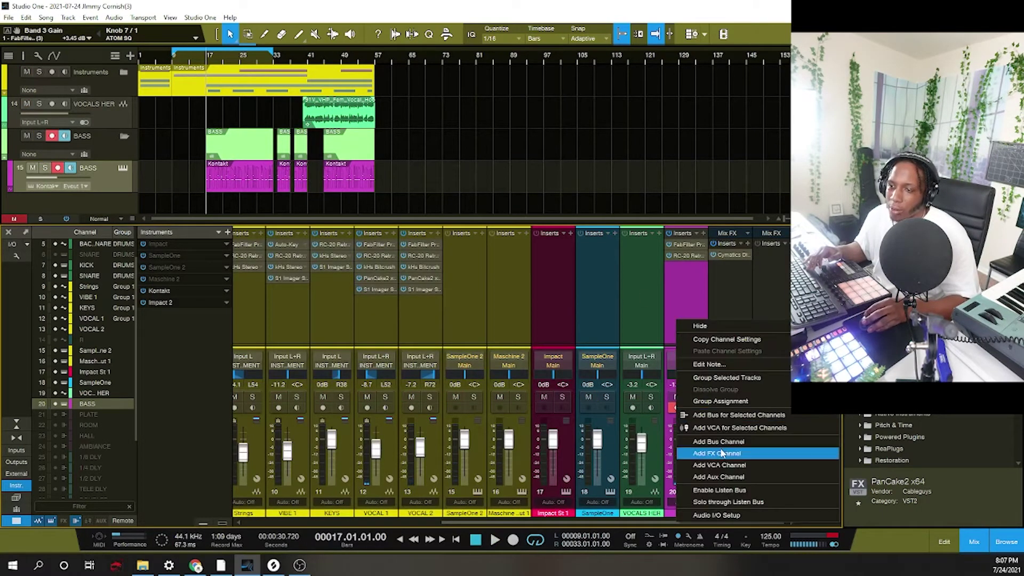
{"action": "left_click", "coordinate": [519, 271]}
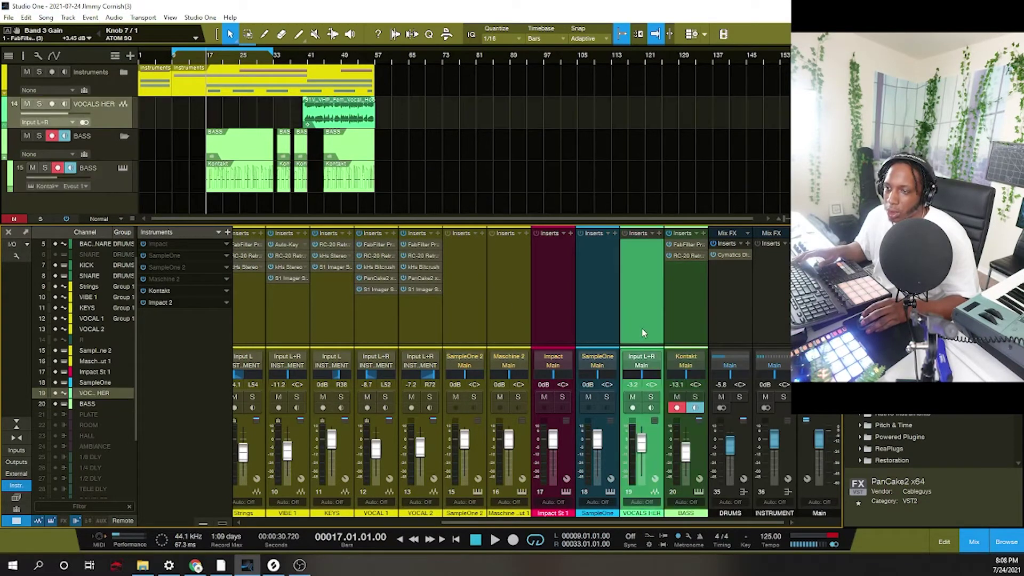
- Add a bus for the BASS channel and name it 808
{"action": "right_click", "coordinate": [683, 324]}
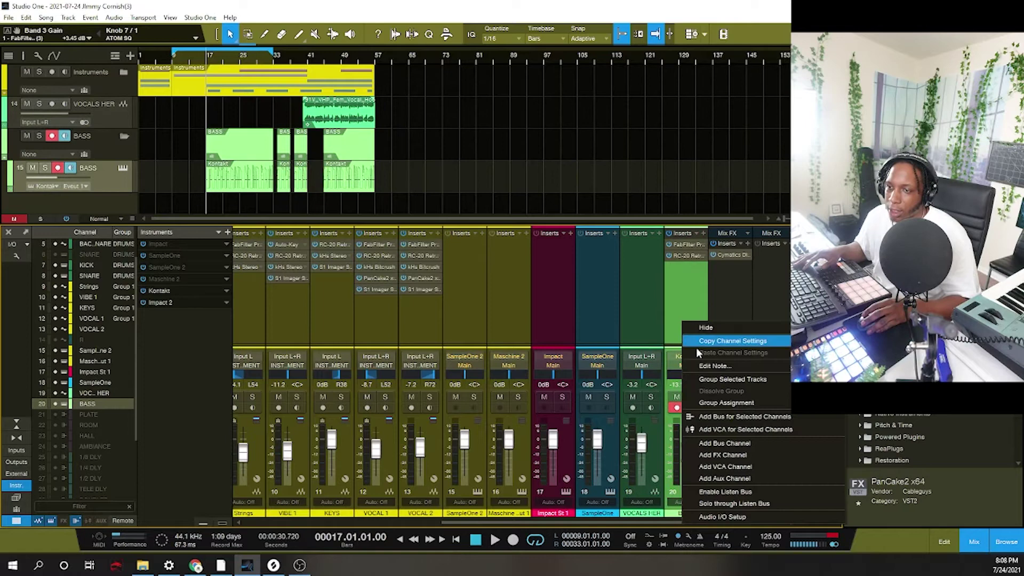
{"action": "left_click", "coordinate": [719, 411]}
{"action": "double_click", "coordinate": [775, 513]}
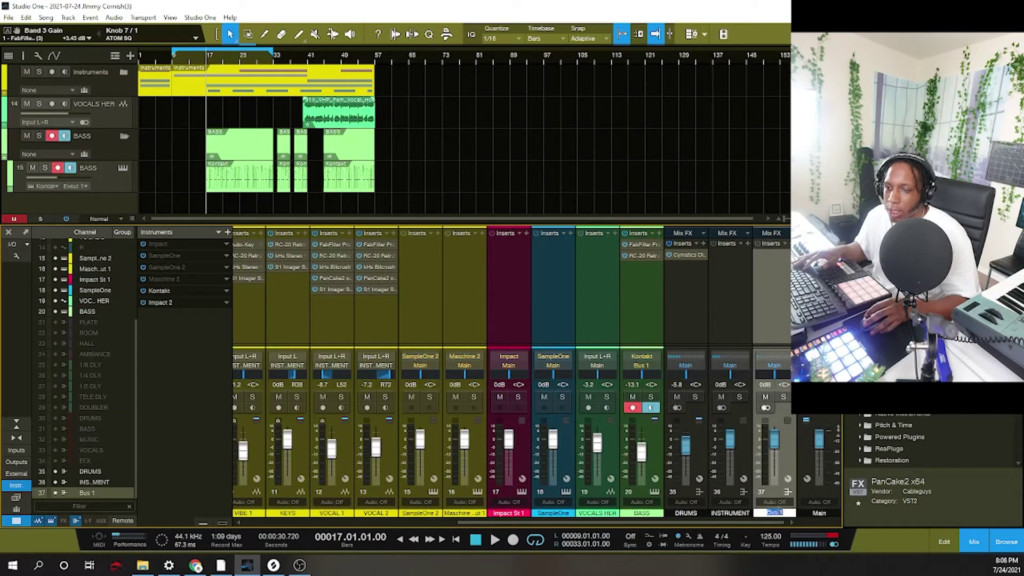
{"action": "type", "text": "808"}
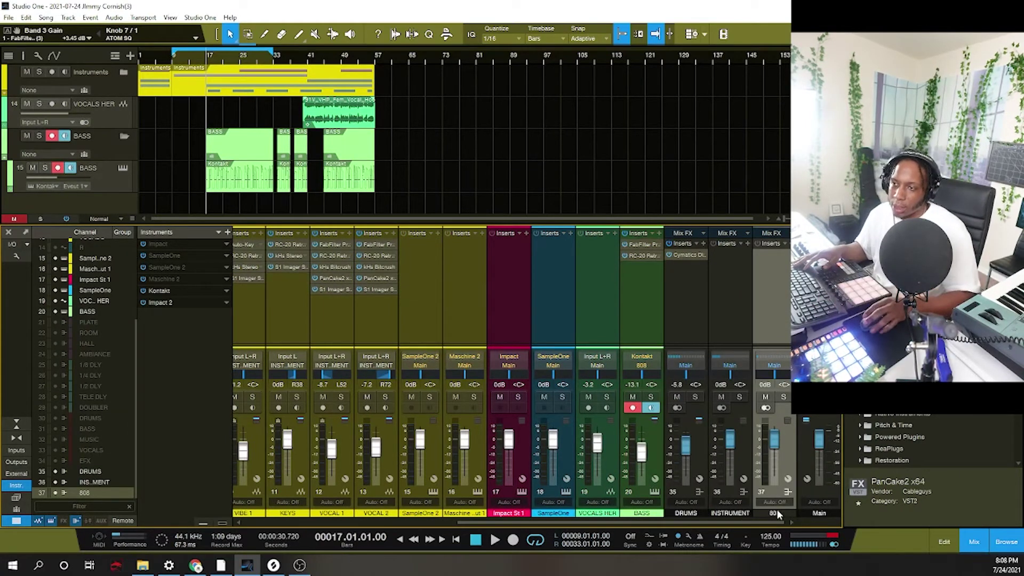
- During playback, raise the 808 bus to +2.3 dB and copy Cymatics Diablo Lite from the DRUMS bus onto it with Punch at 22%
{"action": "key", "text": "space"}
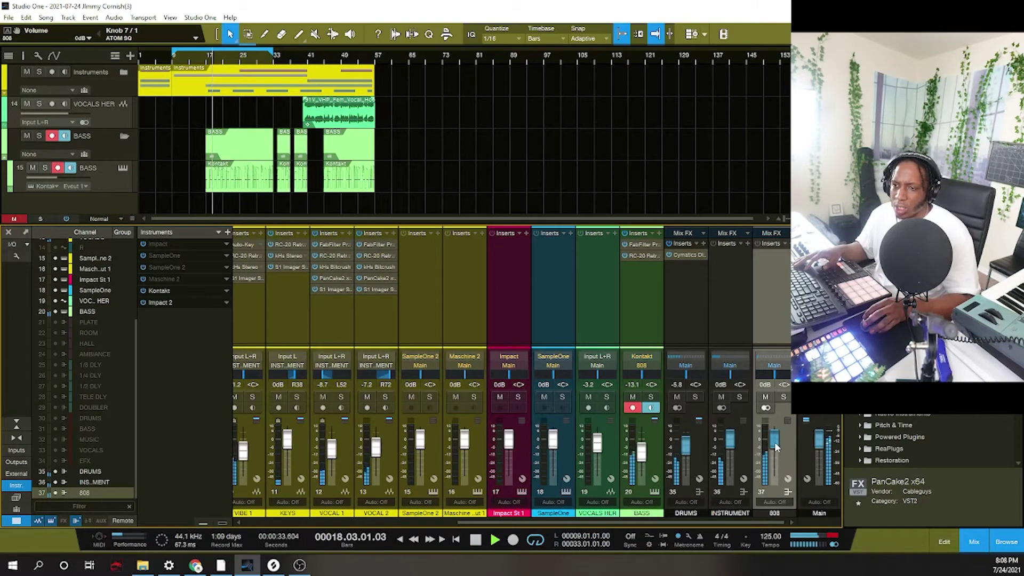
{"action": "left_click_drag", "start_coordinate": [774, 441], "coordinate": [773, 440]}
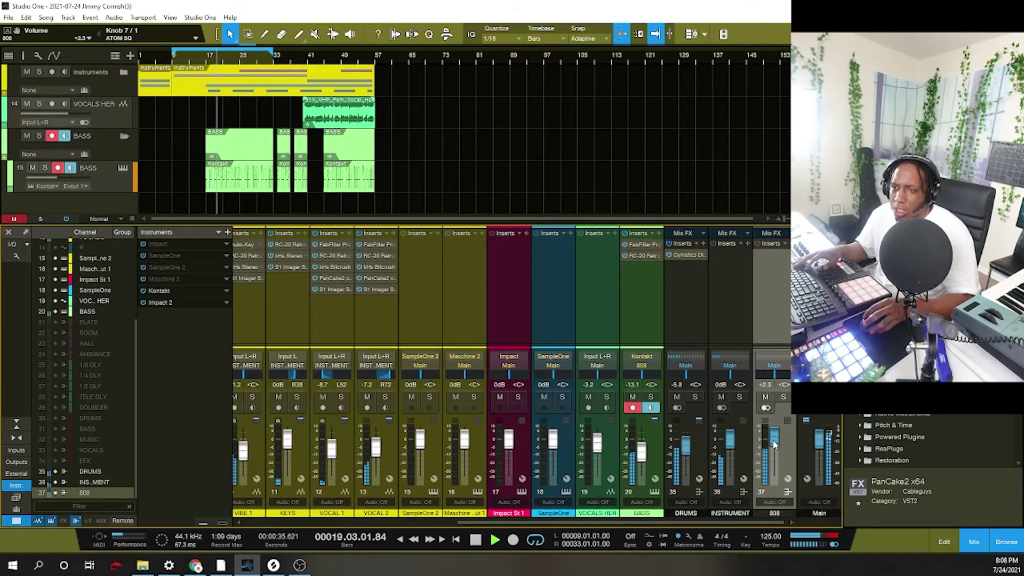
{"action": "mouse_move", "coordinate": [681, 257]}
{"action": "left_mouse_down"}
{"action": "mouse_move", "coordinate": [781, 270]}
{"action": "mouse_move", "coordinate": [772, 266]}
{"action": "left_mouse_up"}
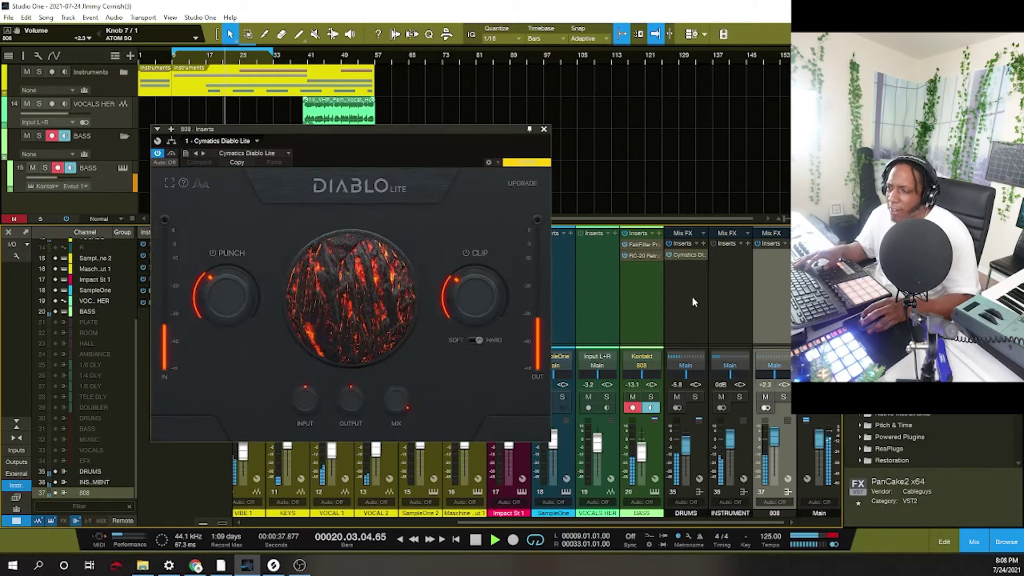
{"action": "left_click_drag", "start_coordinate": [232, 292], "coordinate": [229, 292]}
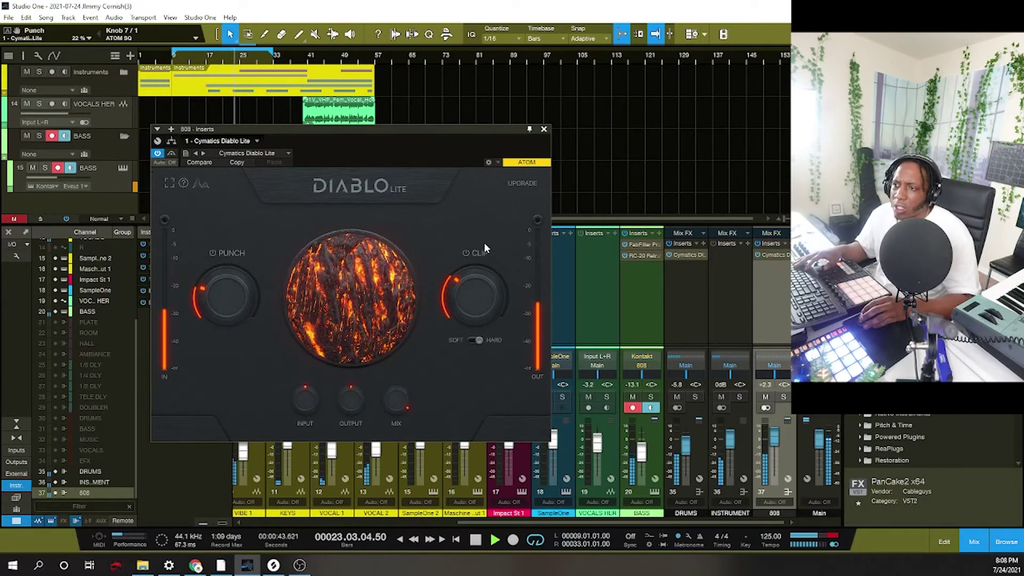
{"action": "left_click", "coordinate": [544, 129]}
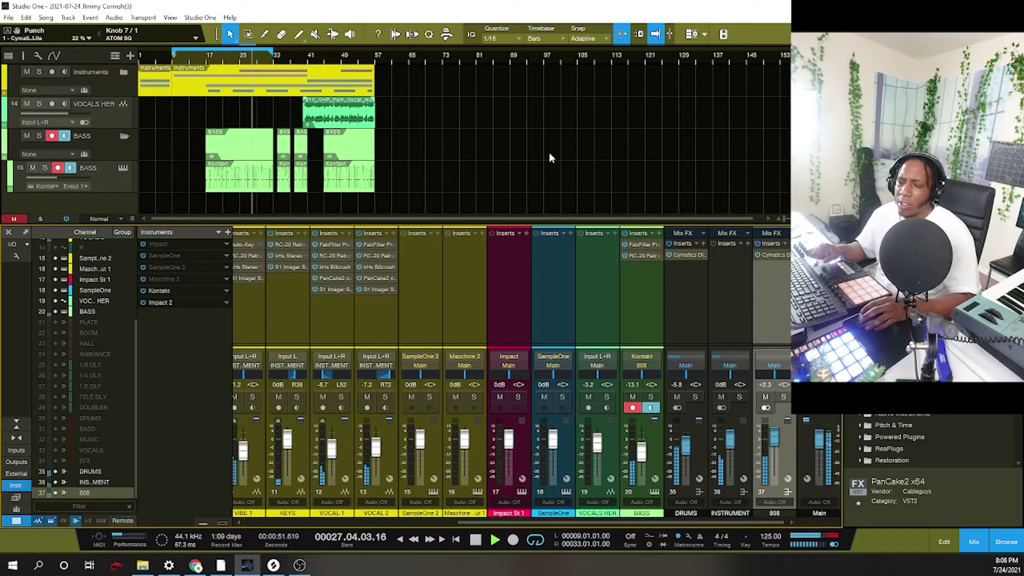
- Turn off looping and collapse the BASS folder while playback continues
{"action": "right_click", "coordinate": [258, 60]}
{"action": "left_click", "coordinate": [270, 61]}
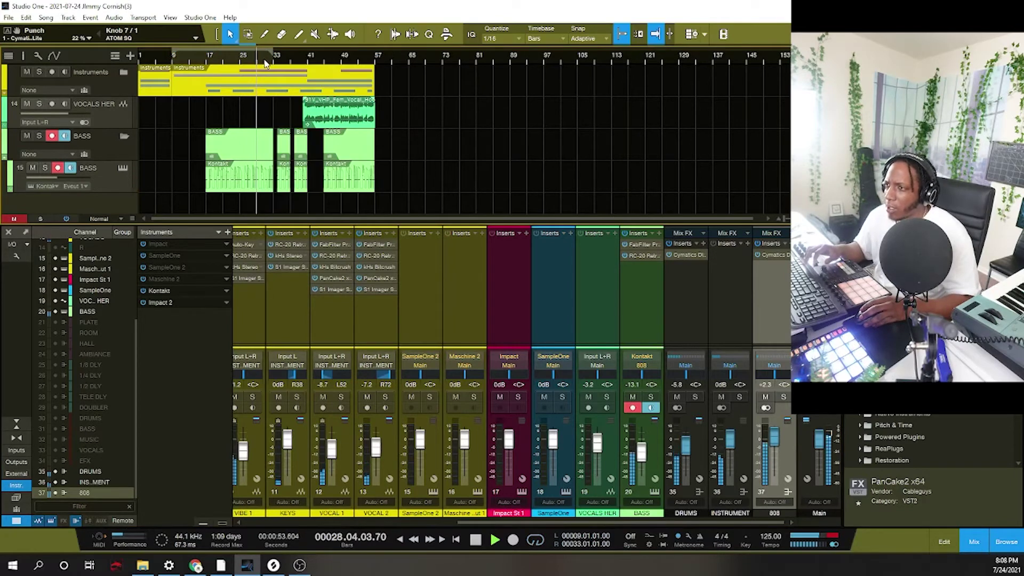
{"action": "key", "text": "F3"}
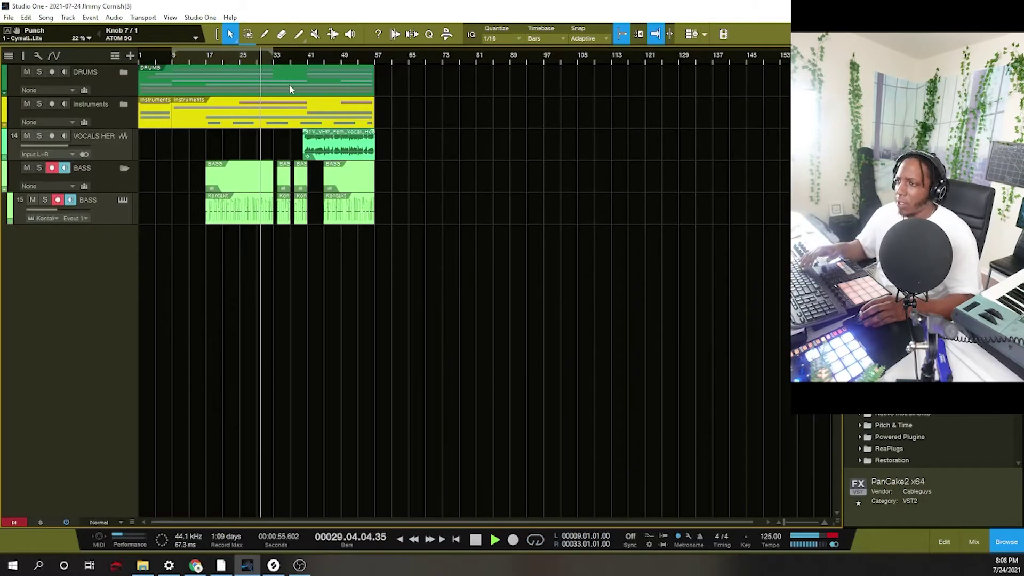
{"action": "left_click", "coordinate": [123, 169]}
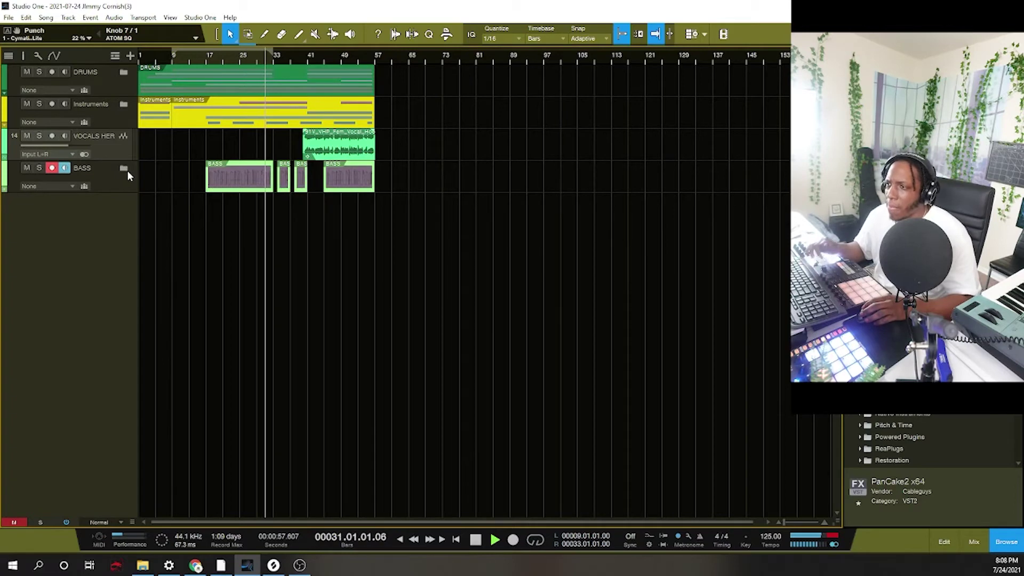
{"action": "key", "text": "F3"}
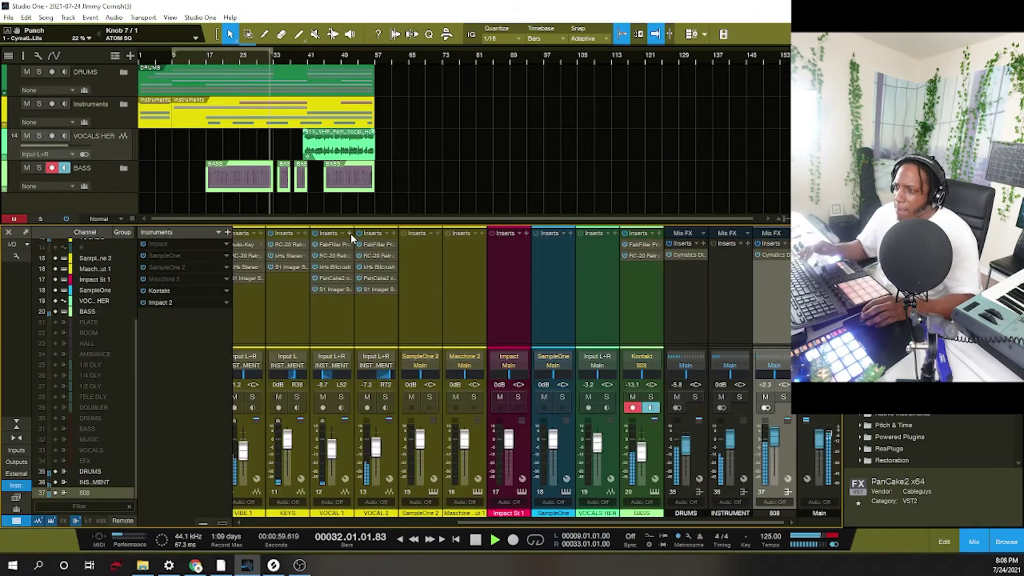
- Lower the VOCALS HER channel's volume to -6.8 dB while the vocal section plays
{"action": "left_click_drag", "start_coordinate": [597, 442], "coordinate": [598, 448]}
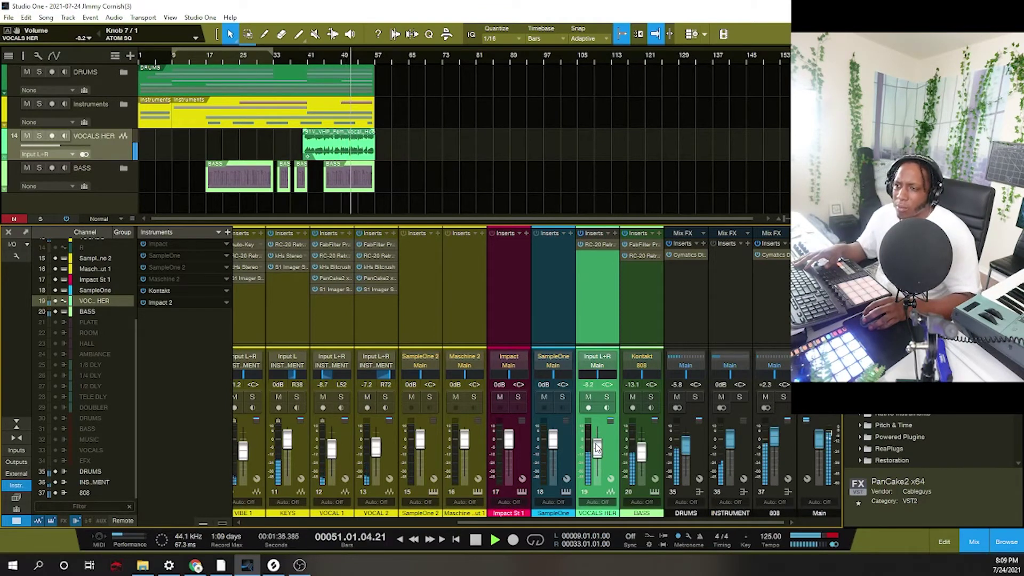
{"action": "left_click_drag", "start_coordinate": [597, 447], "coordinate": [597, 449]}
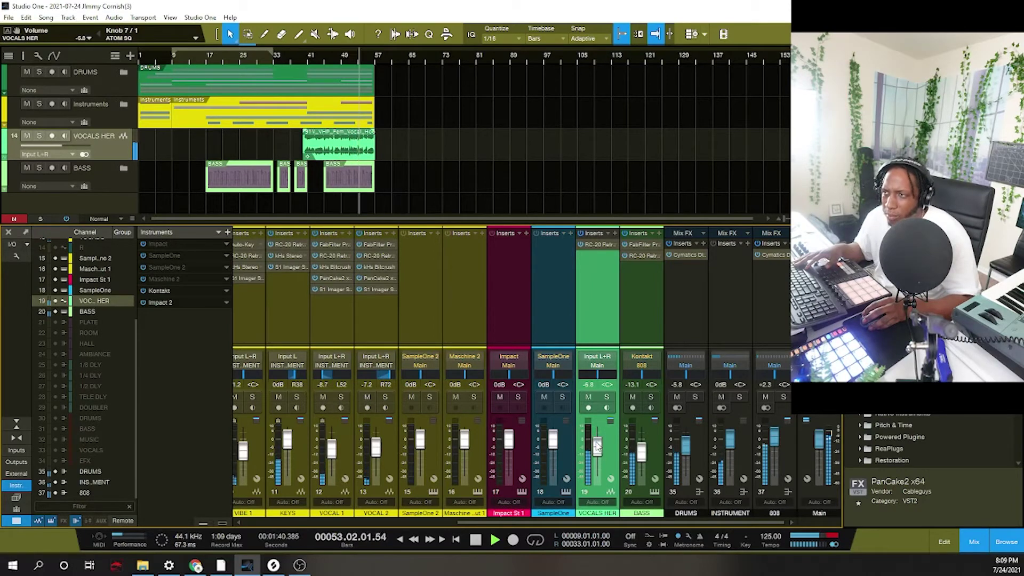
- Extend the end of the loop range to bar 57 and place the playhead at bar 8
{"action": "left_click", "coordinate": [272, 55]}
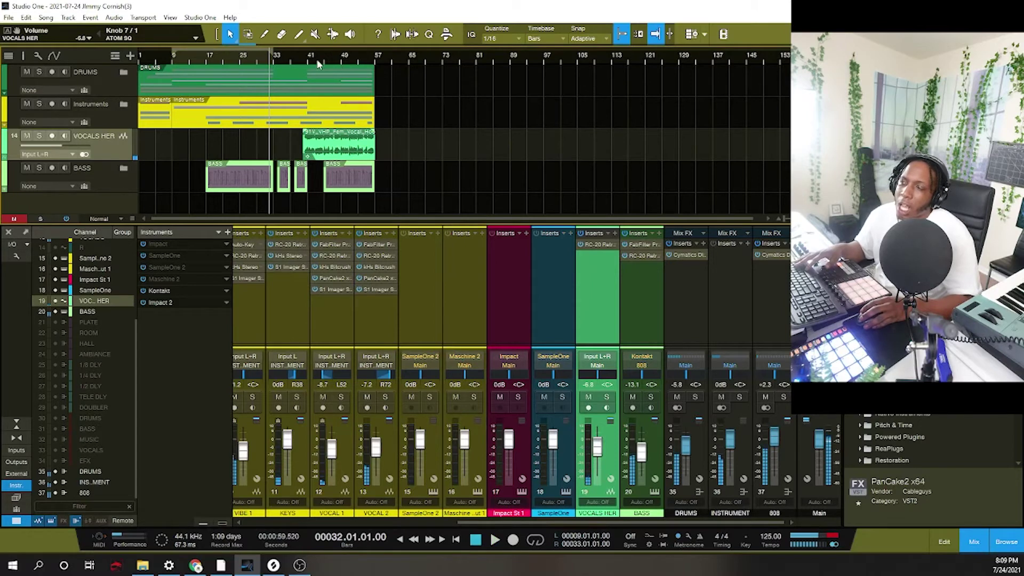
{"action": "left_click_drag", "start_coordinate": [270, 49], "coordinate": [370, 56]}
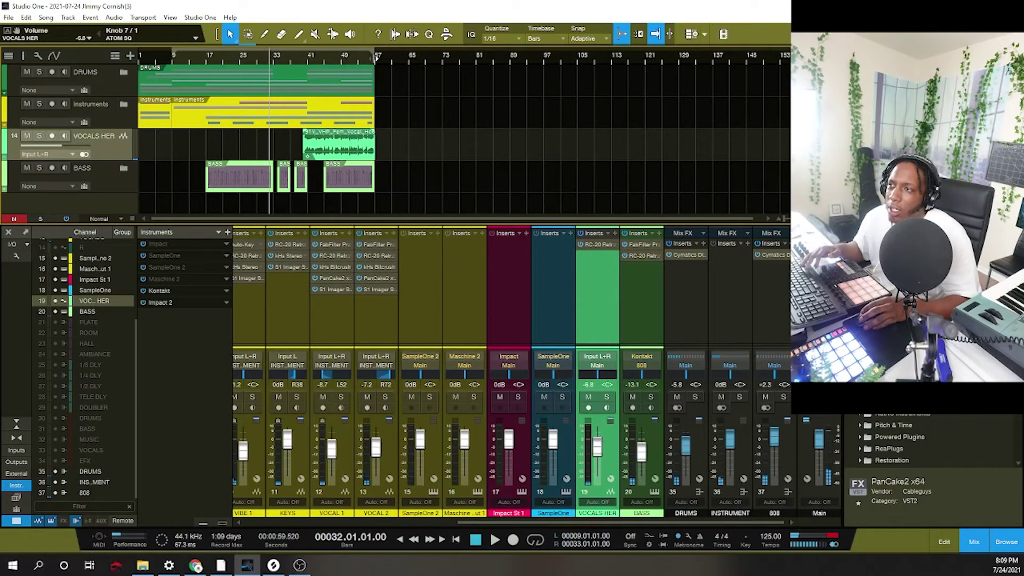
{"action": "left_click", "coordinate": [171, 54]}
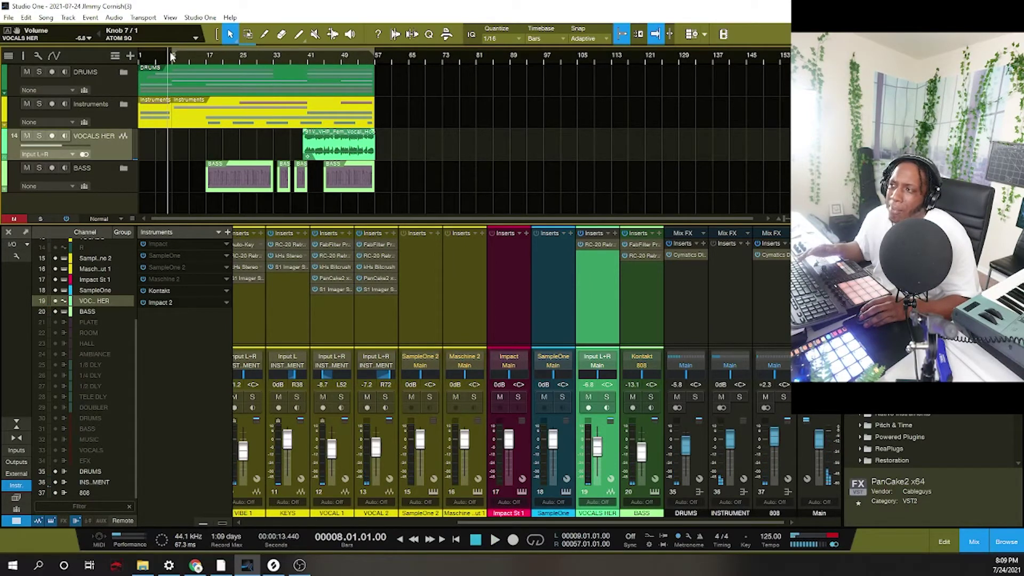
- Audition the song briefly from bar 39, return to the start, and undo pulling down the DRUMS, INSTRUMENT and 808 bus faders
{"action": "left_click", "coordinate": [300, 53]}
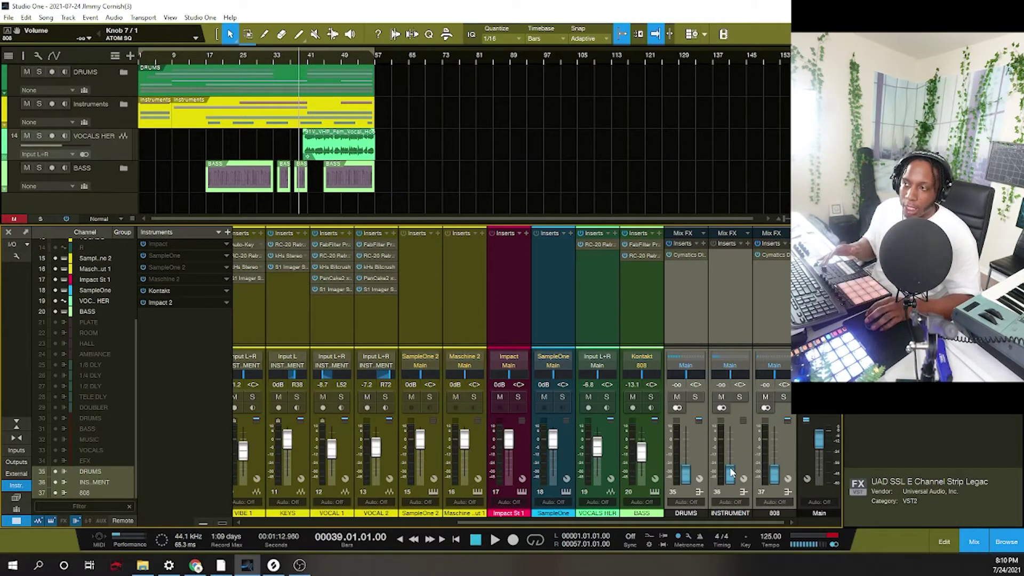
{"action": "key", "text": "space"}
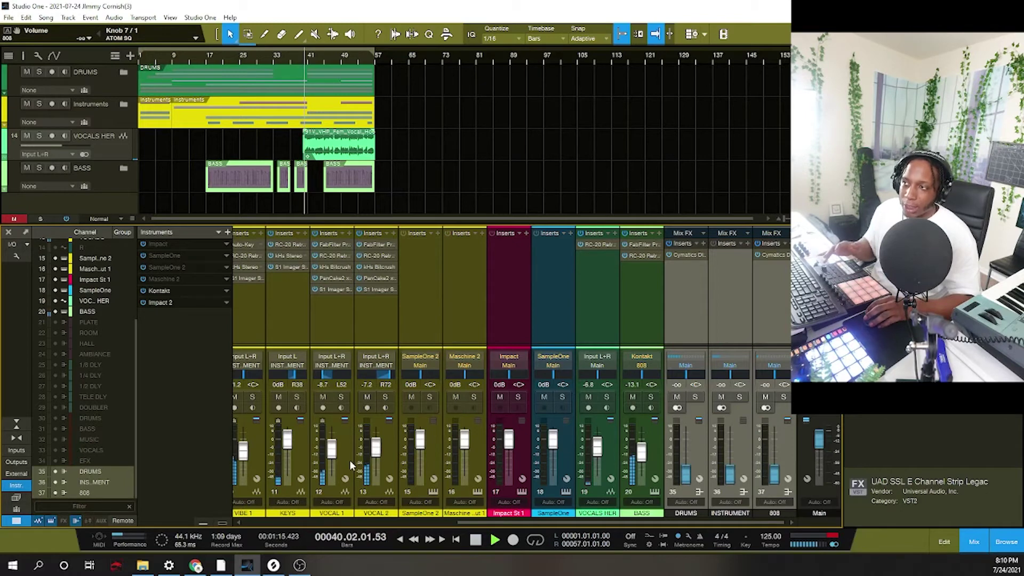
{"action": "key", "text": "space"}
{"action": "key", "text": "Home"}
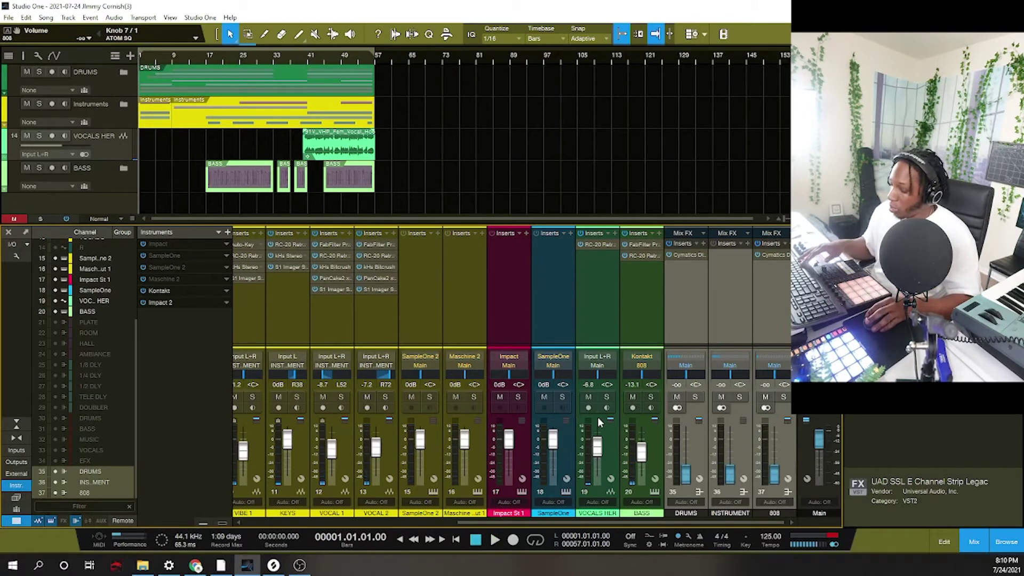
{"action": "key", "text": "ctrl+z"}
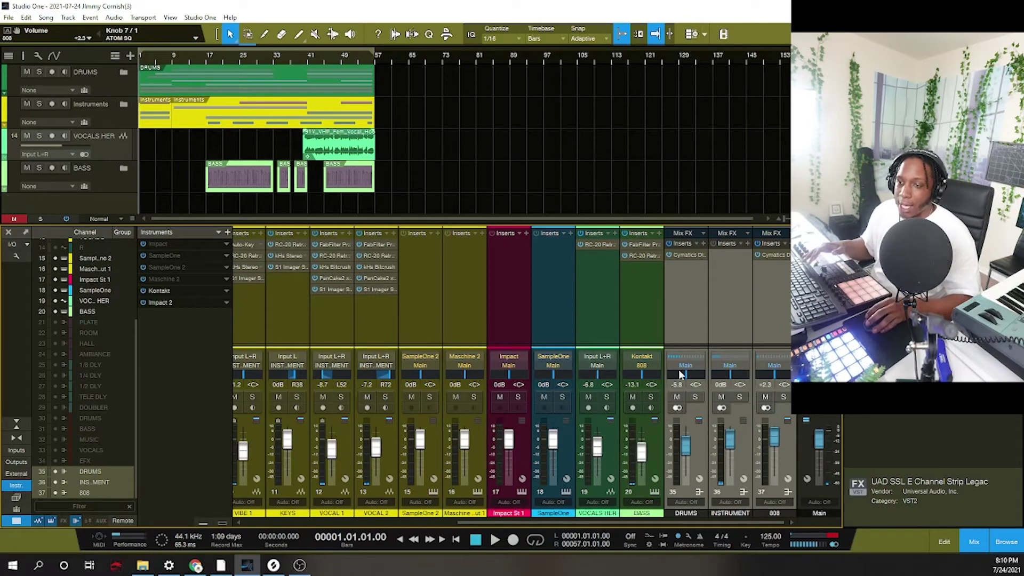
- Play from the start with Main's Level Meter in view and lower the DRUMS, INSTRUMENT and 808 buses together, bringing 808 to -2.0 dB
{"action": "key", "text": "space"}
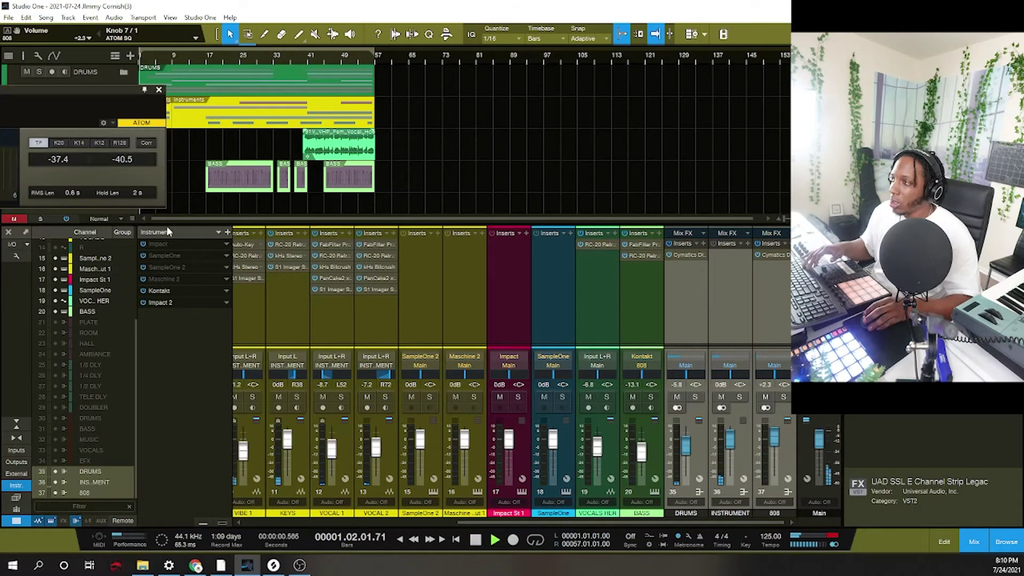
{"action": "left_click_drag", "start_coordinate": [0, 90], "coordinate": [559, 120]}
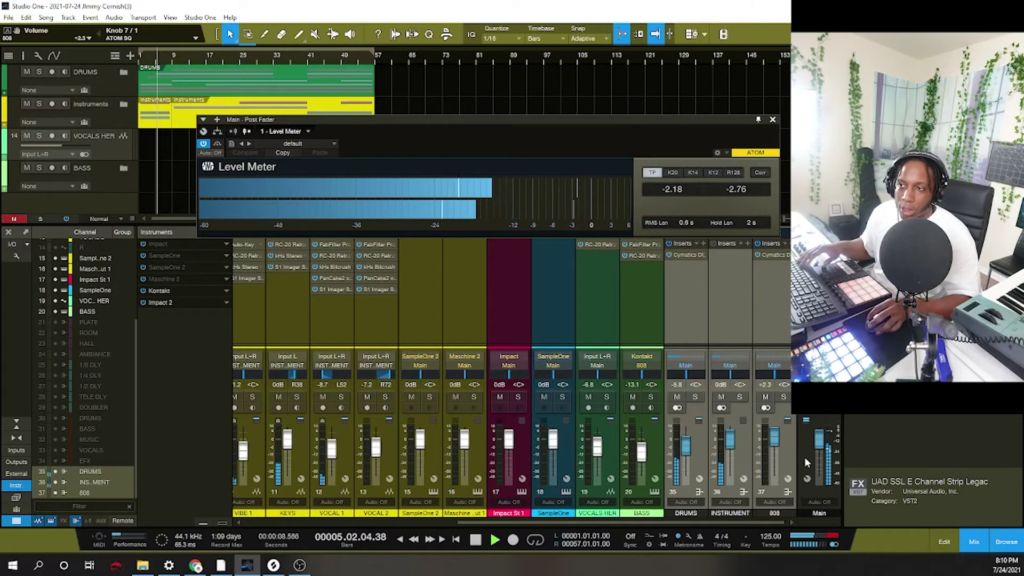
{"action": "left_click_drag", "start_coordinate": [777, 436], "coordinate": [779, 440]}
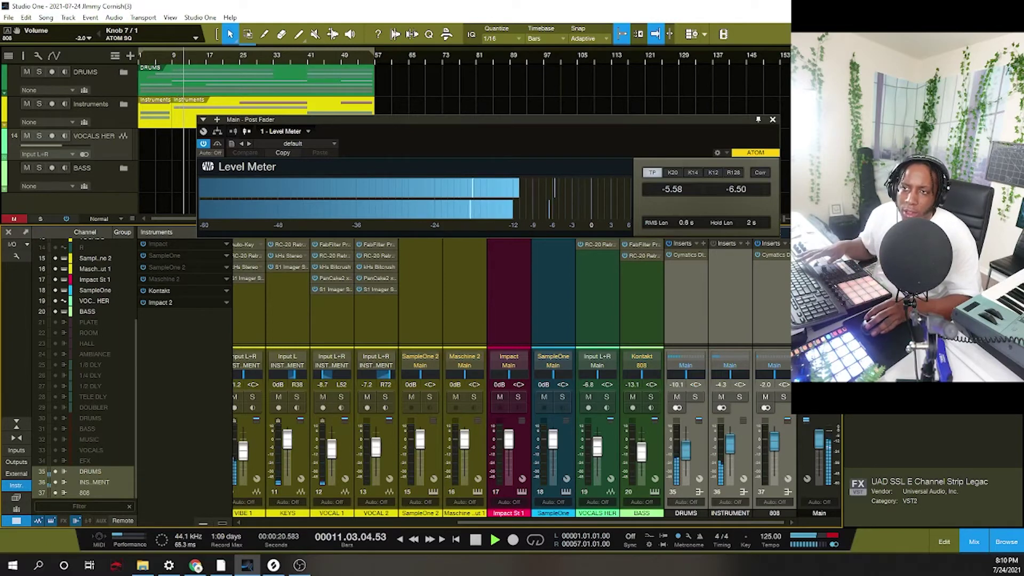
- Insert Wavesfactory Trackspacer 2.5 after Diablo Lite on the 808 bus and adjust its low-cut
{"action": "left_click", "coordinate": [1007, 70]}
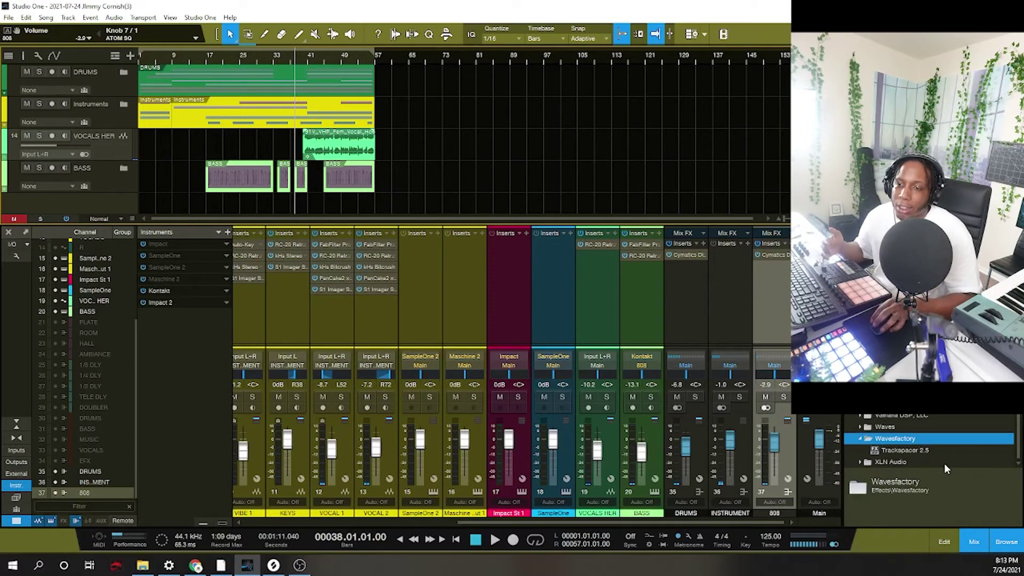
{"action": "left_click_drag", "start_coordinate": [923, 451], "coordinate": [773, 285]}
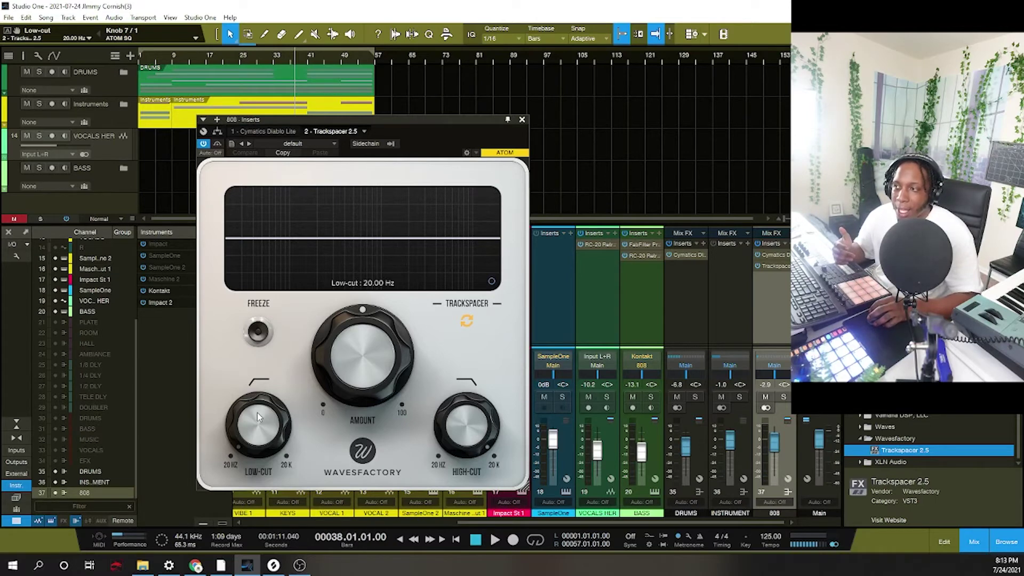
{"action": "mouse_move", "coordinate": [257, 412]}
{"action": "left_mouse_down"}
{"action": "mouse_move", "coordinate": [260, 382]}
{"action": "mouse_move", "coordinate": [258, 418]}
{"action": "left_mouse_up"}
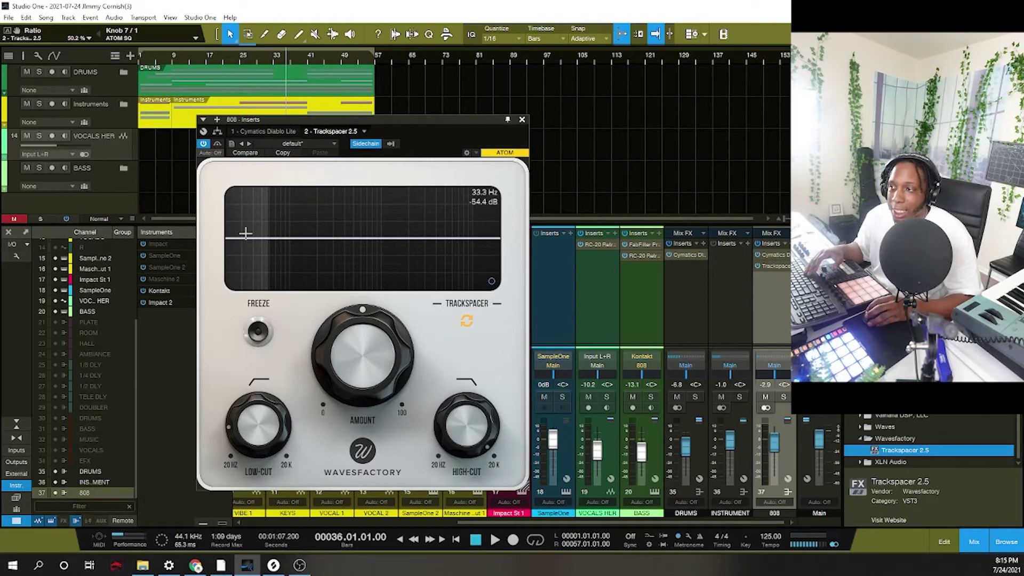
- Play the song from bar 30 while lowering Trackspacer's low-cut and setting its amount to 37.2 % on the 808 bus
{"action": "mouse_move", "coordinate": [394, 383]}
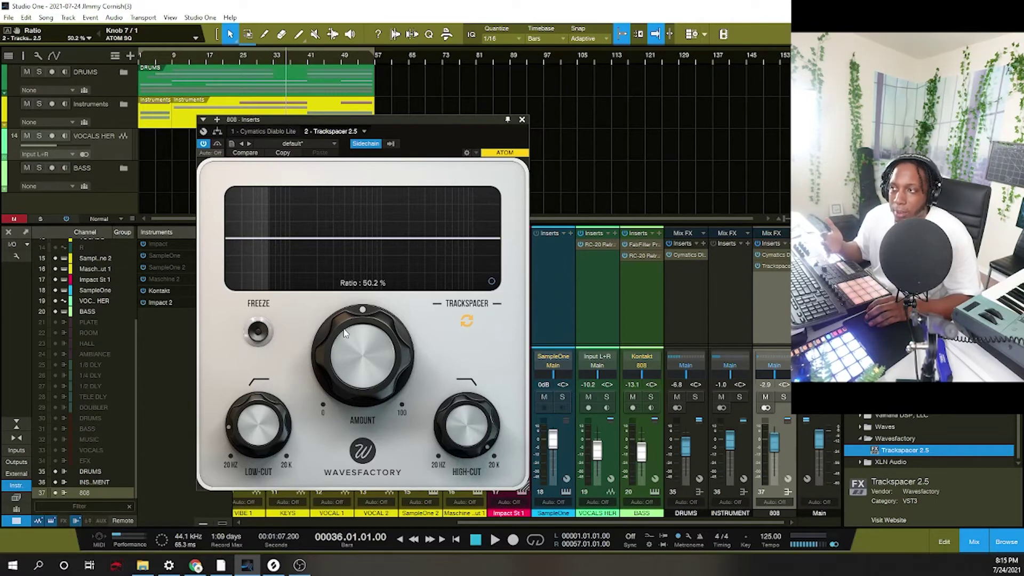
{"action": "left_click", "coordinate": [261, 64]}
{"action": "key", "text": "space"}
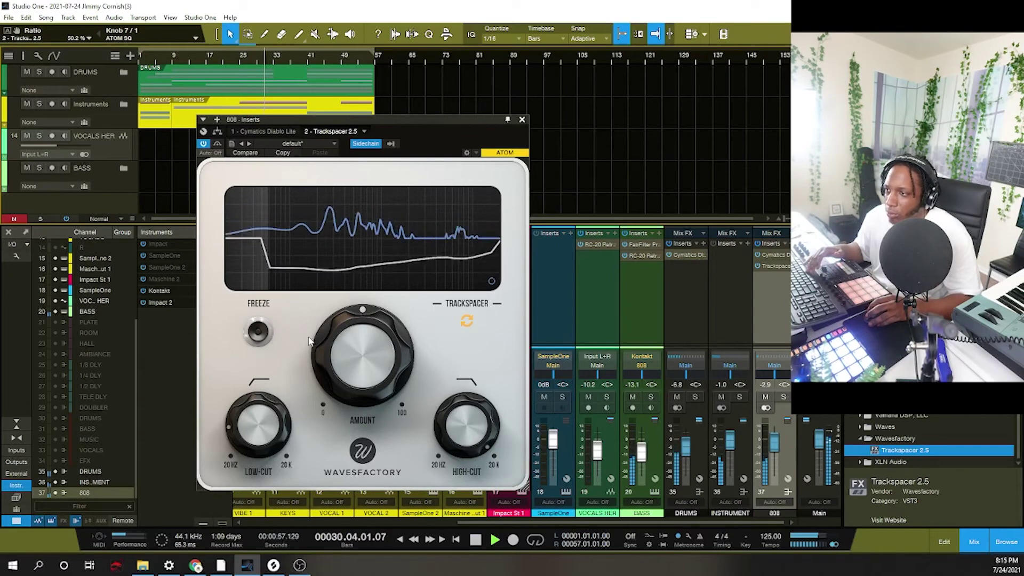
{"action": "left_click_drag", "start_coordinate": [349, 339], "coordinate": [350, 319]}
{"action": "mouse_move", "coordinate": [257, 426]}
{"action": "left_mouse_down"}
{"action": "mouse_move", "coordinate": [257, 417]}
{"action": "mouse_move", "coordinate": [252, 442]}
{"action": "left_mouse_up"}
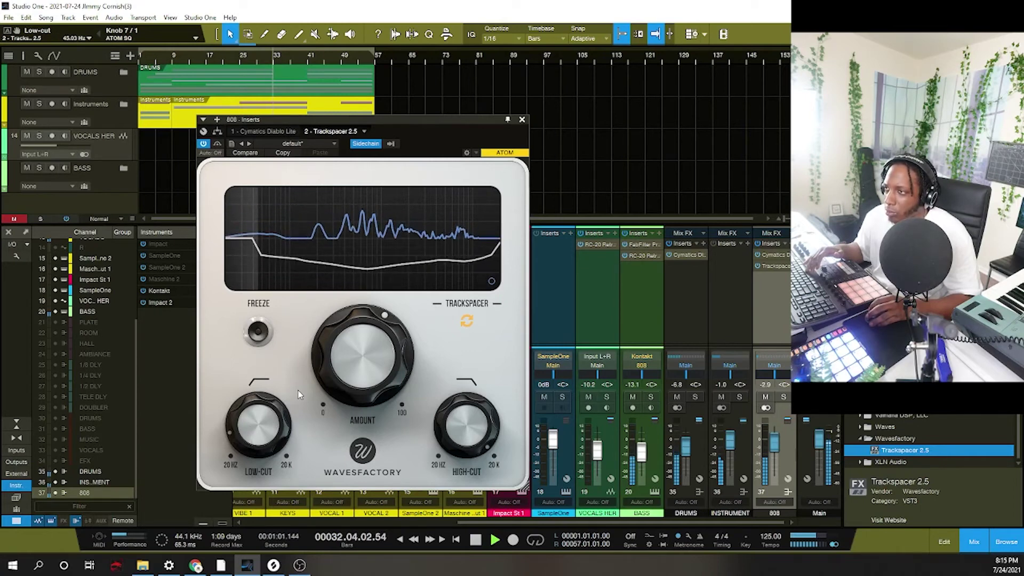
{"action": "left_click_drag", "start_coordinate": [325, 381], "coordinate": [332, 410]}
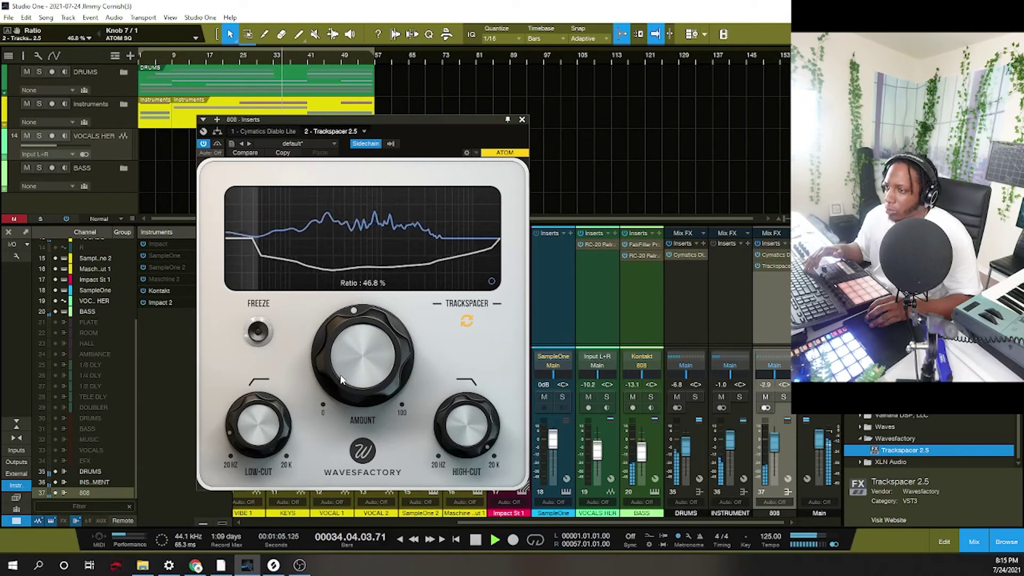
{"action": "left_click_drag", "start_coordinate": [341, 380], "coordinate": [342, 405]}
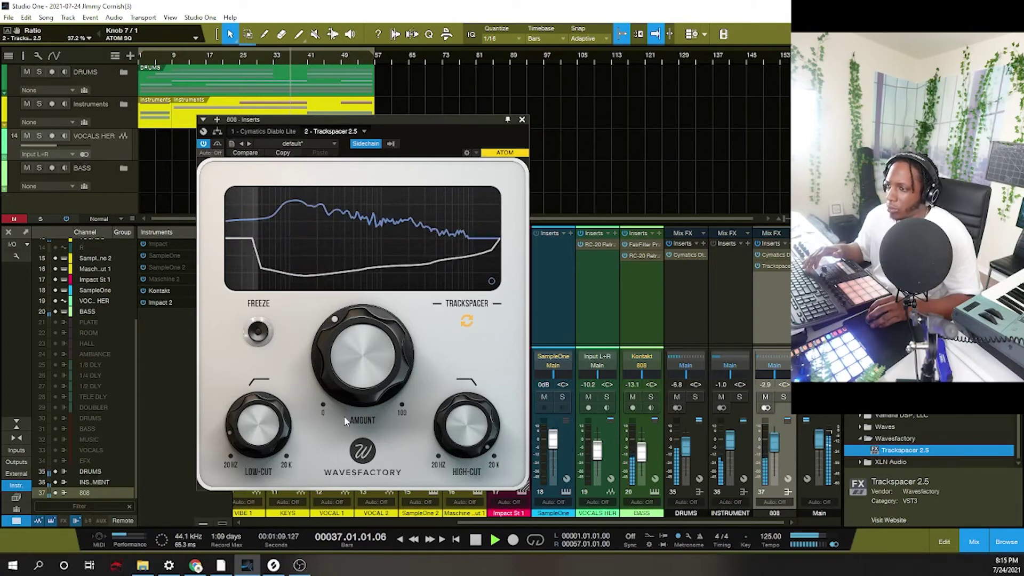
- Lower Trackspacer's low-cut a little further, close the plug-in window and stop playback
{"action": "left_click", "coordinate": [269, 415]}
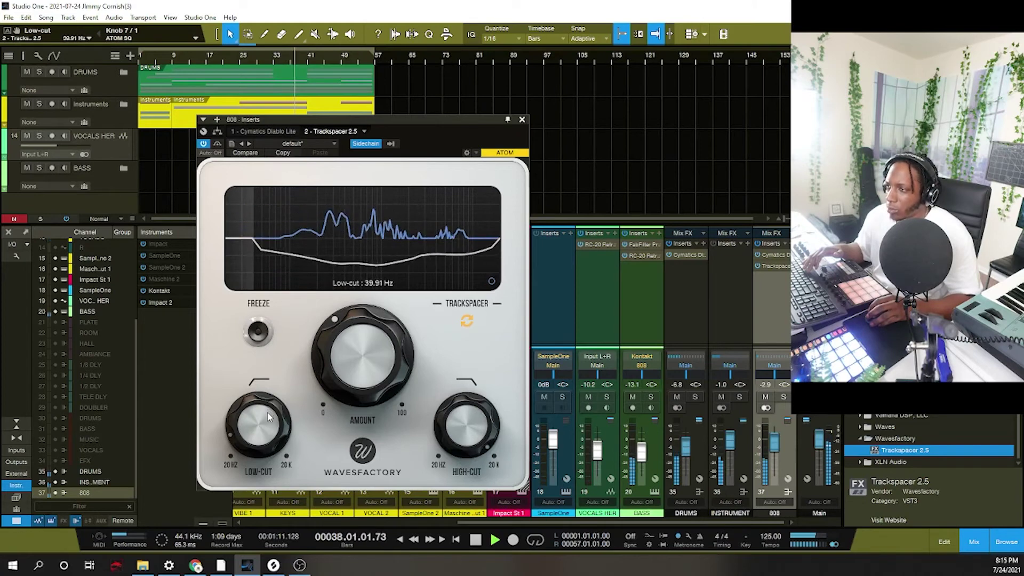
{"action": "left_click_drag", "start_coordinate": [269, 411], "coordinate": [266, 413]}
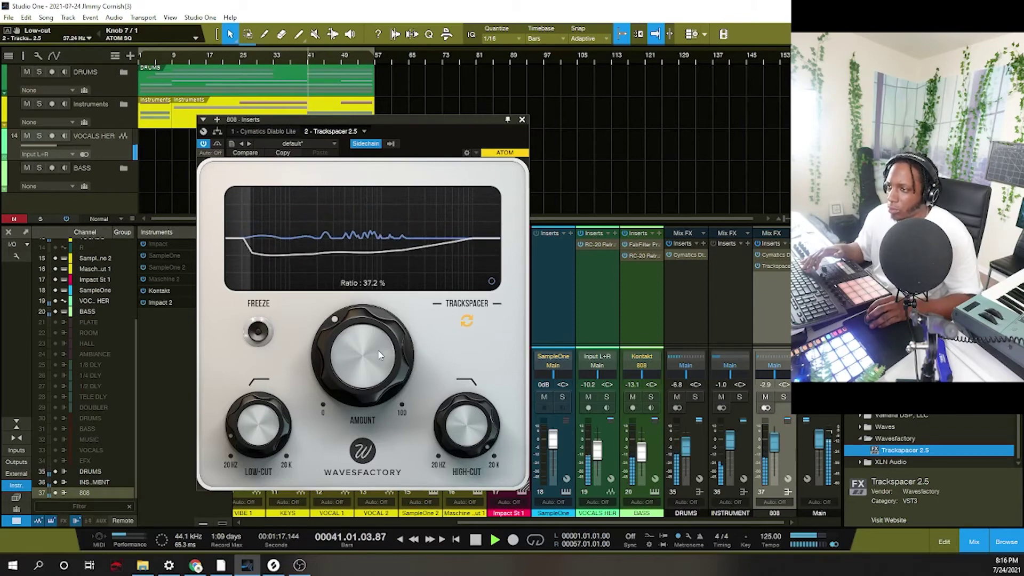
{"action": "left_click", "coordinate": [523, 120]}
{"action": "key", "text": "space"}
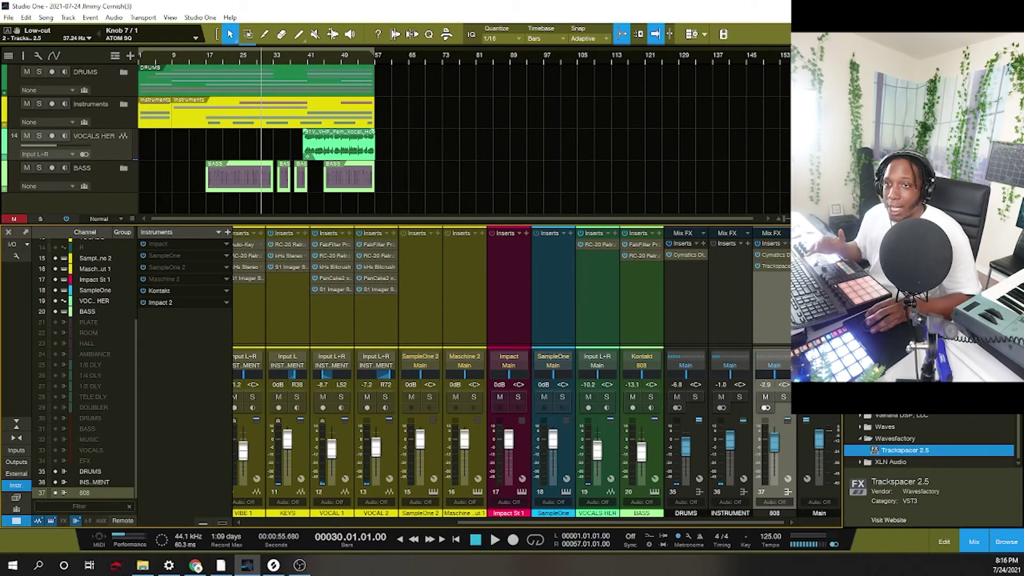
- Add the DJ tag WAV from the file browser to a new track at bar 2, and play from the start with the tag clip open for editing
{"action": "key", "text": "F9"}
{"action": "scroll", "coordinate": [955, 438], "scroll_direction": "down", "scroll_amount": 5}
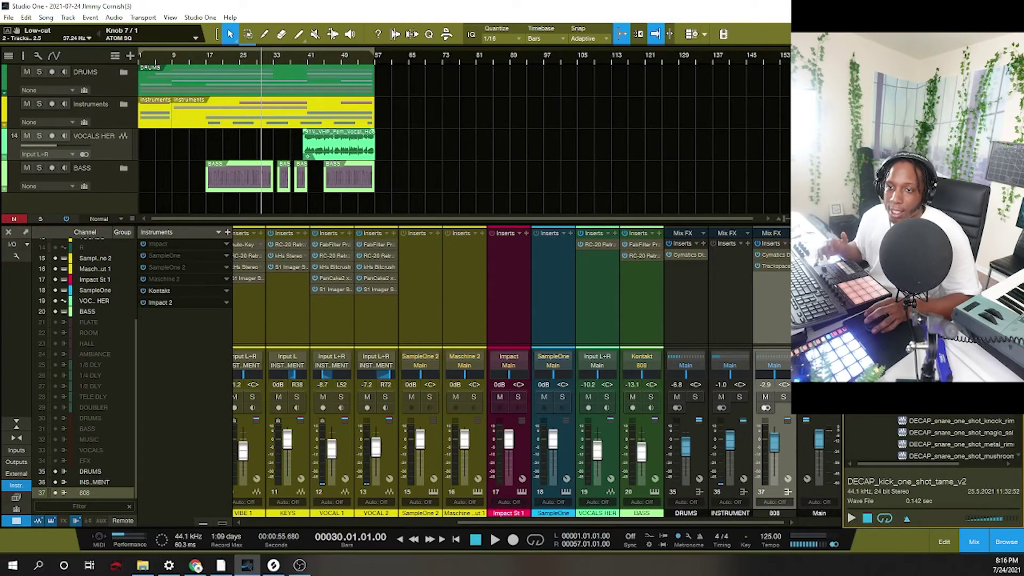
{"action": "scroll", "coordinate": [912, 456], "scroll_direction": "down", "scroll_amount": 5}
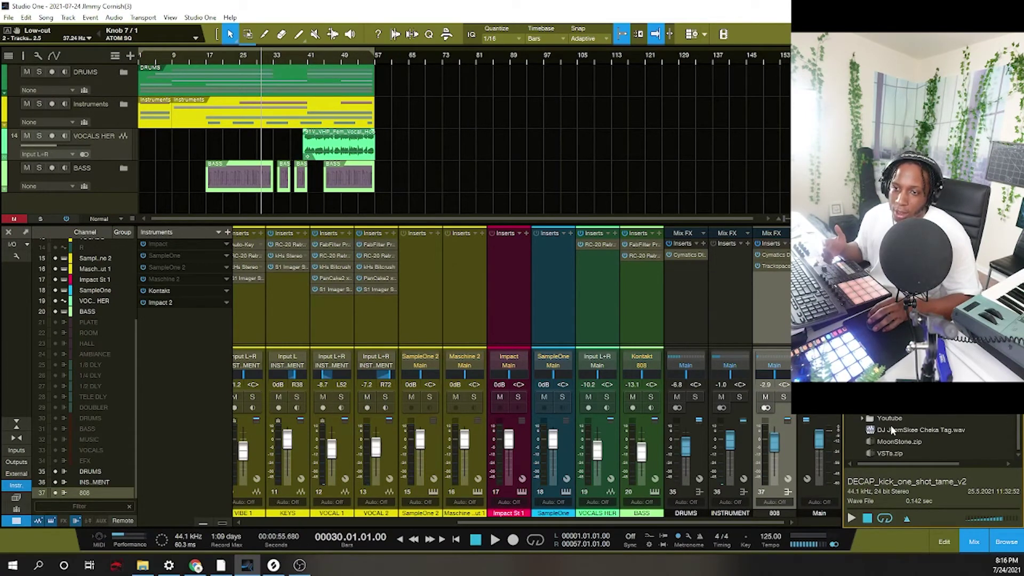
{"action": "left_click_drag", "start_coordinate": [896, 430], "coordinate": [150, 205]}
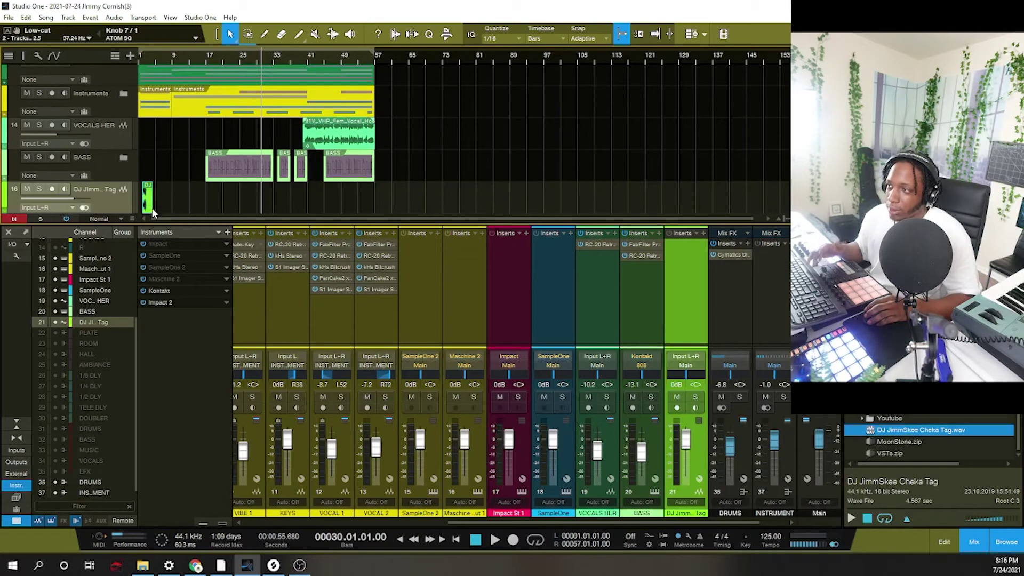
{"action": "key", "text": "space"}
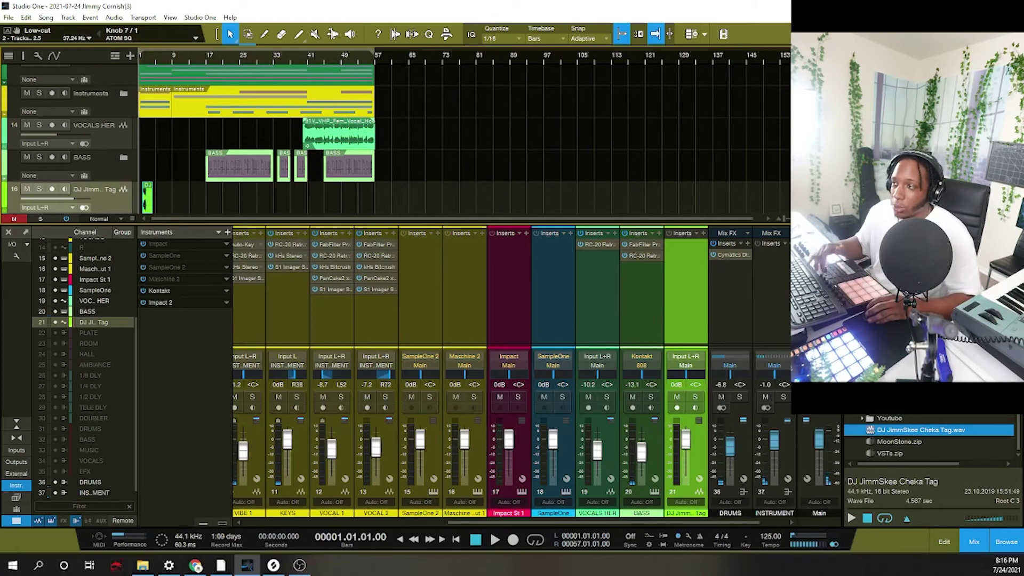
{"action": "key", "text": "space"}
{"action": "double_click", "coordinate": [147, 200]}
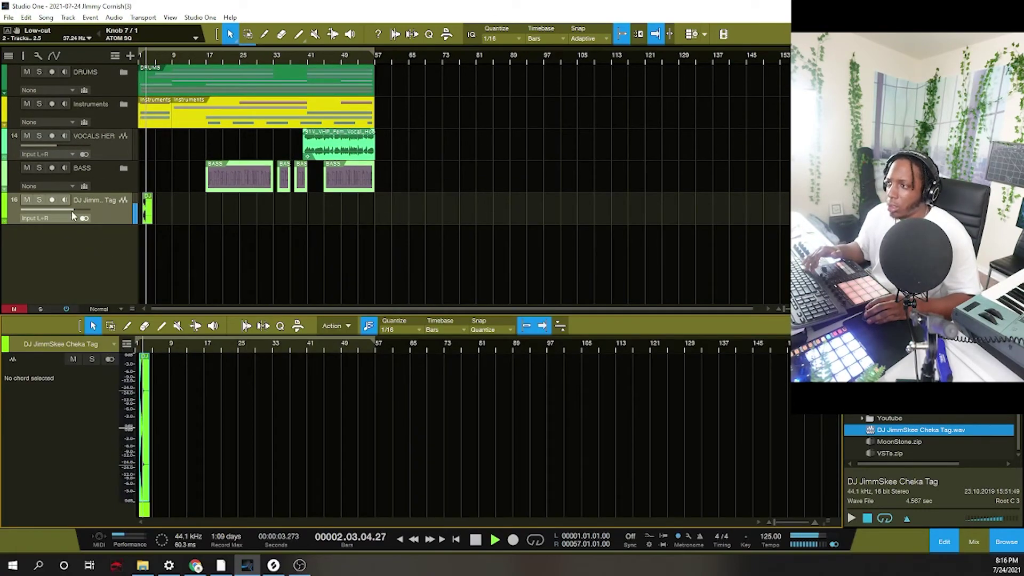
- Insert L1+ Ultramaximizer Stereo on the Main channel, load its Mastering preset, close the plug-in and stop playback
{"action": "key", "text": "F3"}
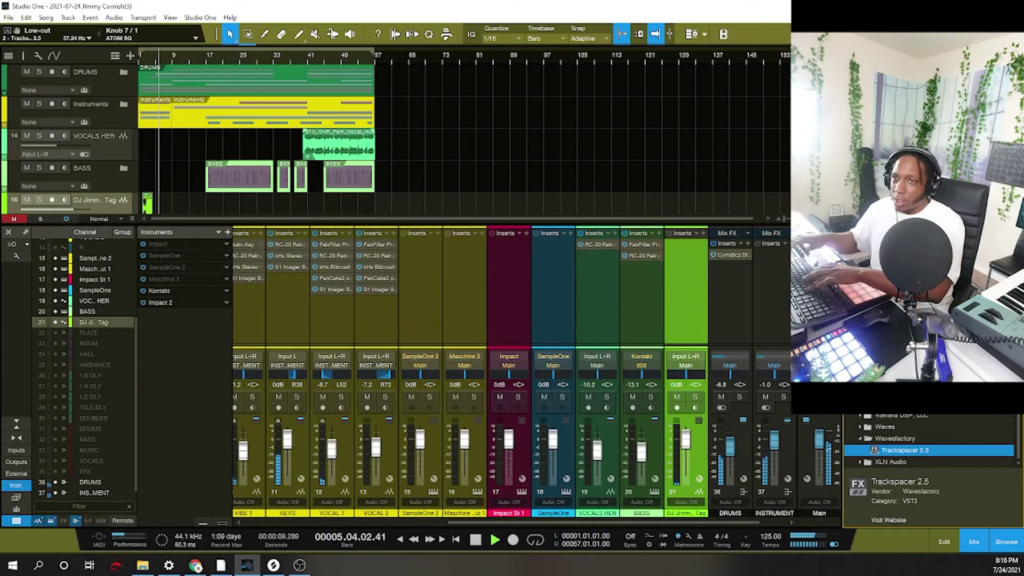
{"action": "type", "text": "l1"}
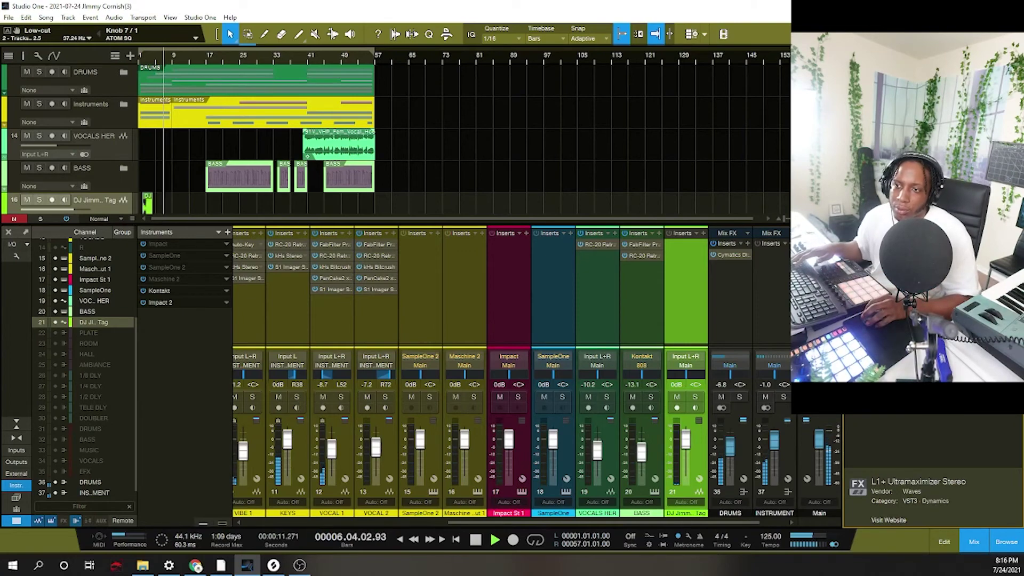
{"action": "left_click_drag", "start_coordinate": [901, 160], "coordinate": [819, 299]}
{"action": "left_click", "coordinate": [596, 165]}
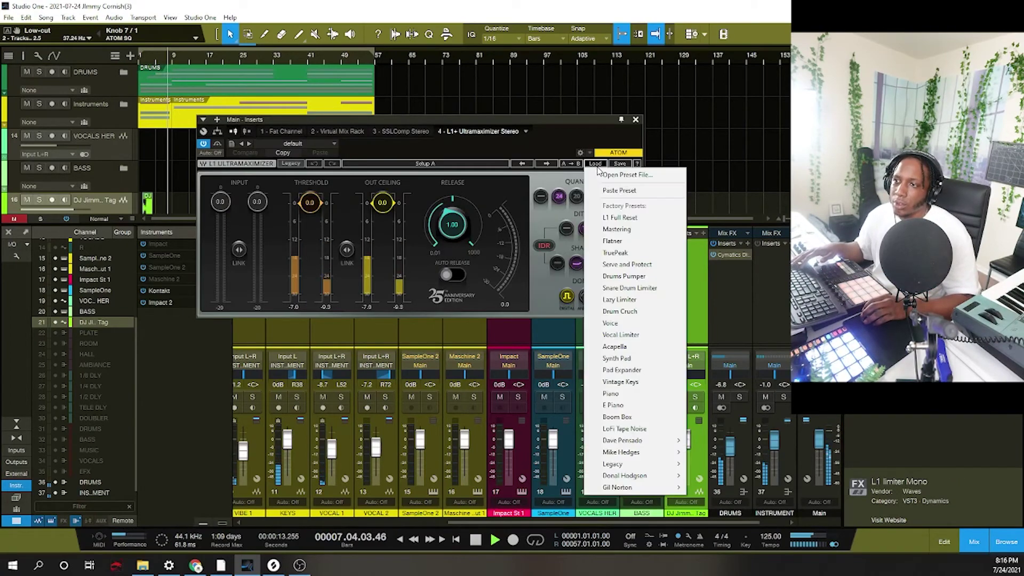
{"action": "left_click", "coordinate": [619, 189]}
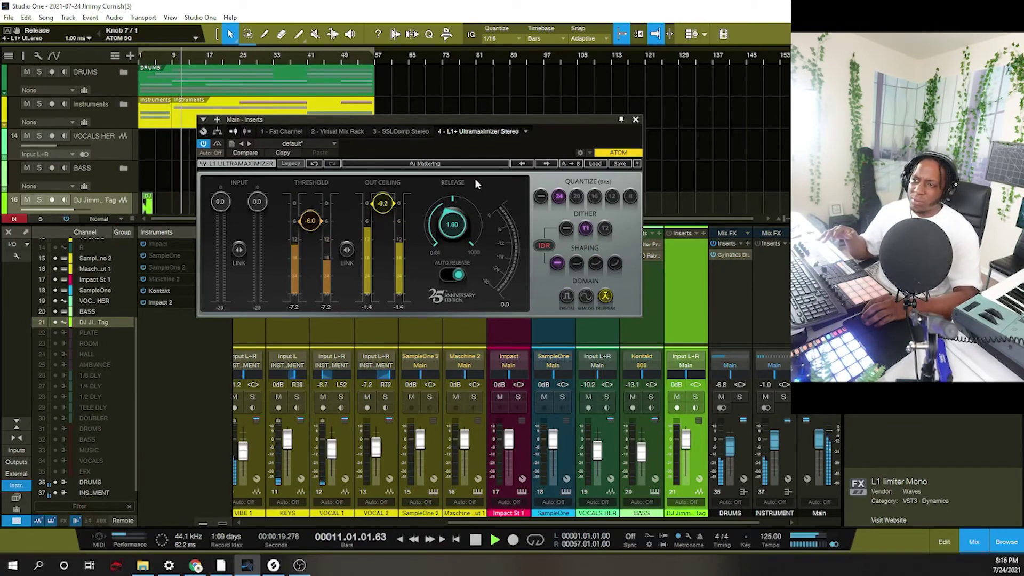
{"action": "left_click", "coordinate": [635, 119]}
{"action": "key", "text": "space"}
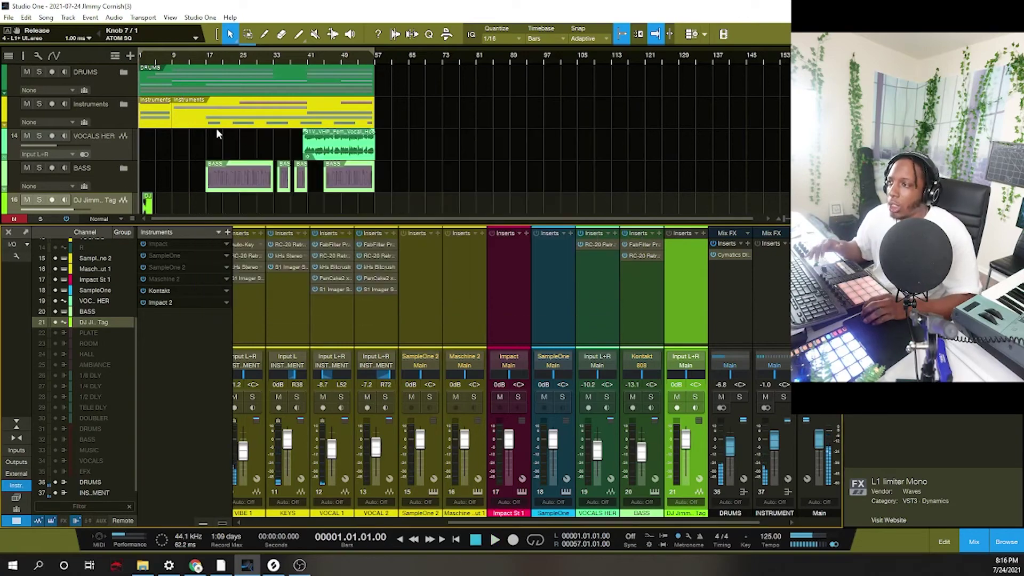
- Find Cymatics - VYPR Reverse FX 27 in the file browser and place it on a new track at bar 3 below the tag
{"action": "scroll", "coordinate": [217, 134], "scroll_direction": "down", "scroll_amount": 1}
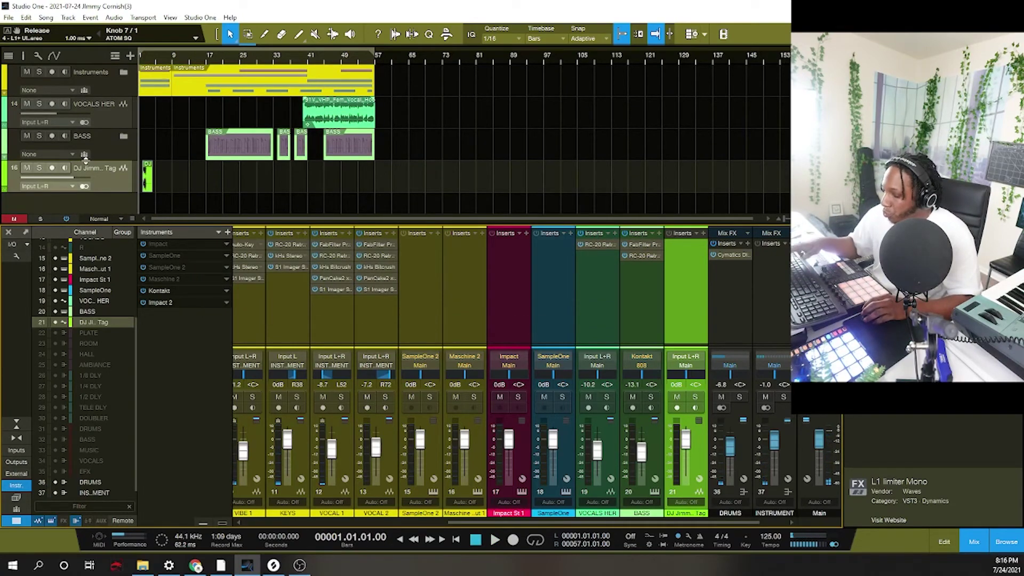
{"action": "key", "text": "F3"}
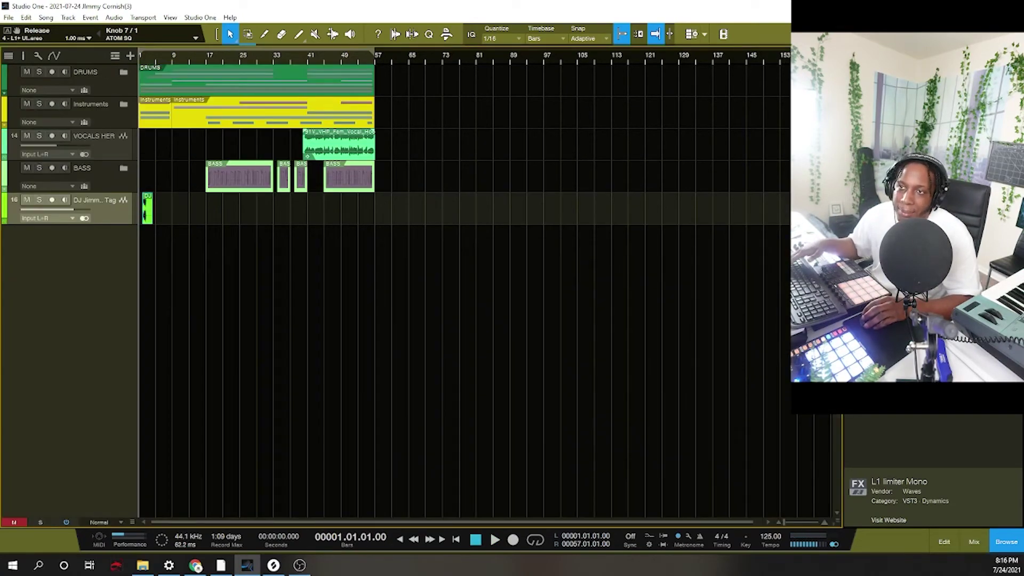
{"action": "key", "text": "F9"}
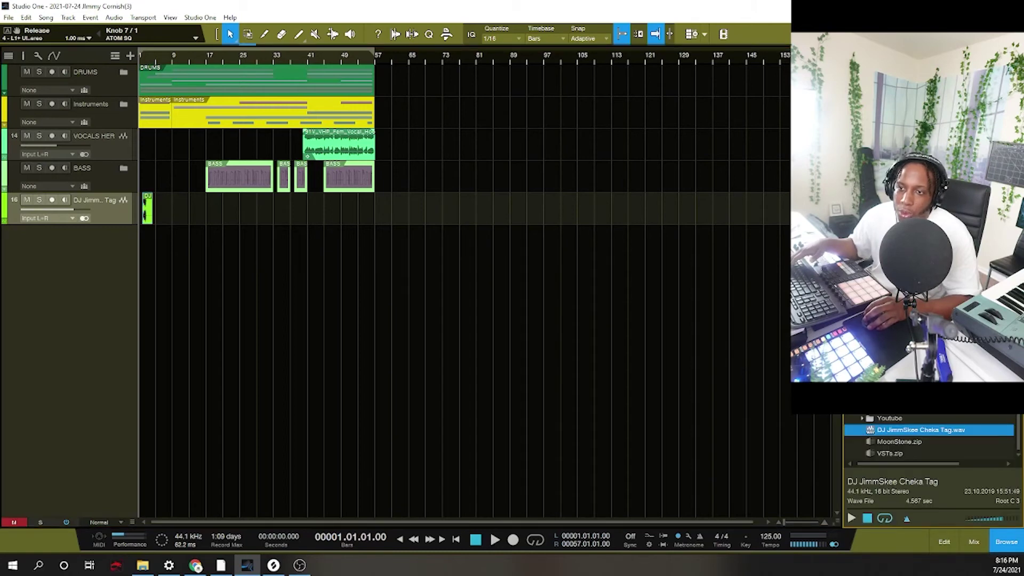
{"action": "scroll", "coordinate": [927, 435], "scroll_direction": "up", "scroll_amount": 5}
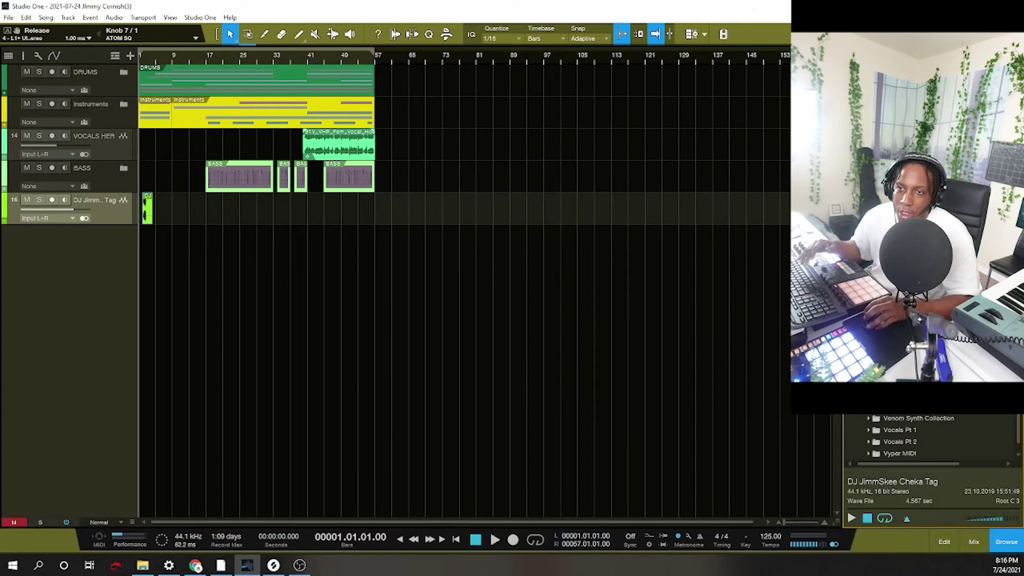
{"action": "left_click", "coordinate": [917, 331]}
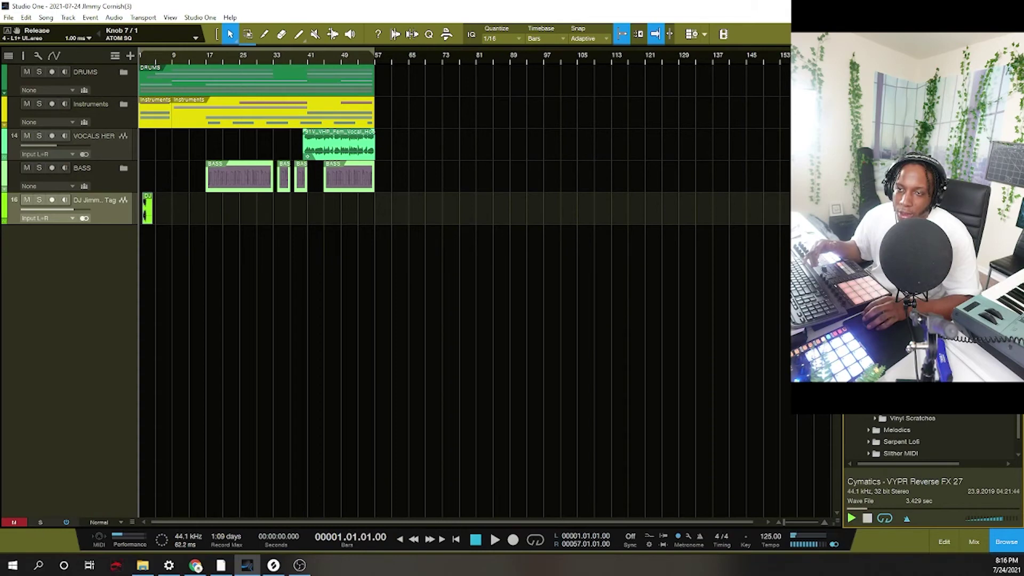
{"action": "left_click_drag", "start_coordinate": [325, 255], "coordinate": [154, 230]}
{"action": "left_click_drag", "start_coordinate": [147, 61], "coordinate": [171, 75]}
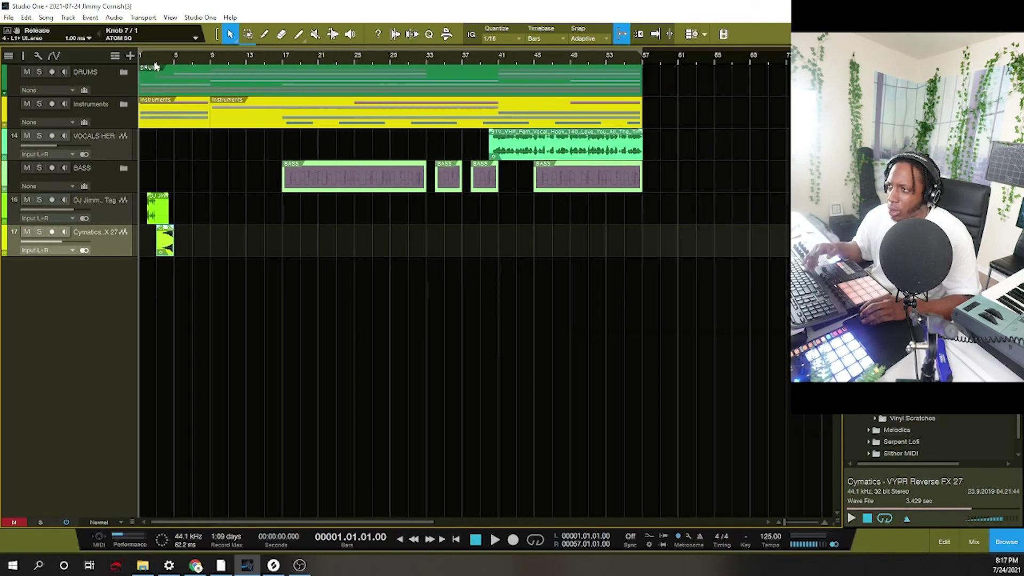
- Play from bar 2 and lower the reverse FX track's volume to -15.2 dB, restarting playback to check it
{"action": "left_click", "coordinate": [154, 60]}
{"action": "key", "text": "space"}
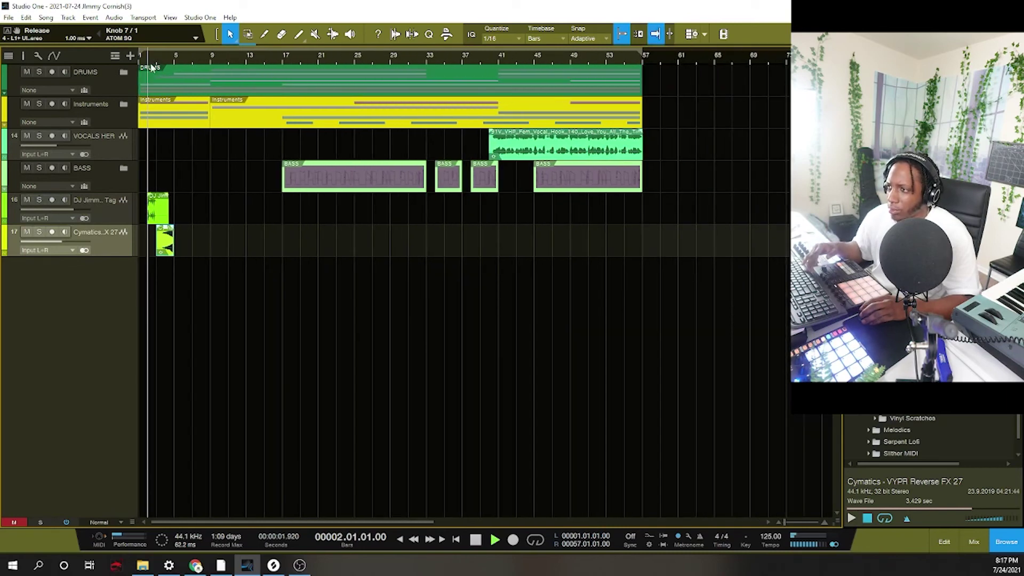
{"action": "double_click", "coordinate": [166, 235]}
{"action": "left_click_drag", "start_coordinate": [63, 243], "coordinate": [54, 246]}
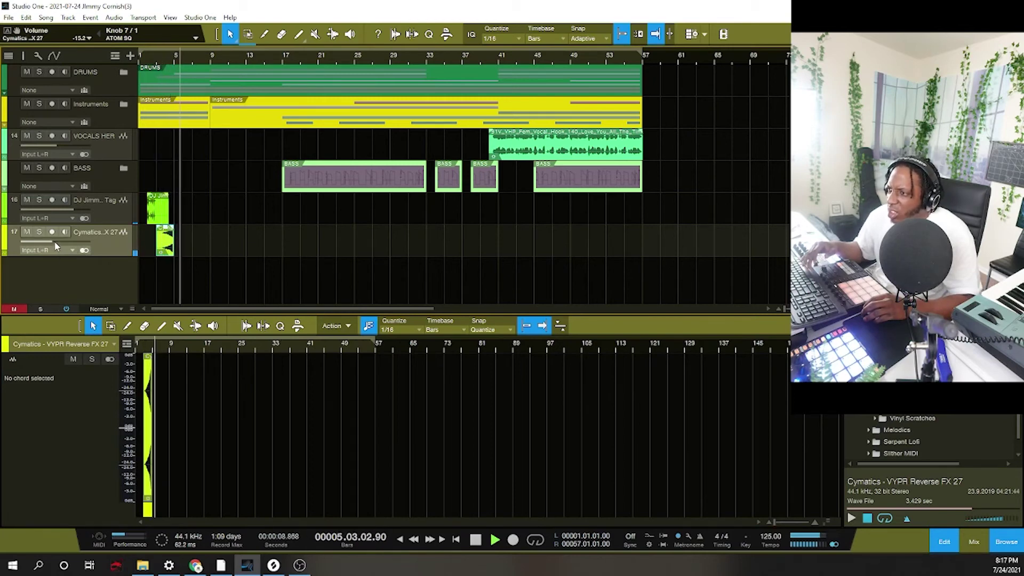
{"action": "key", "text": "space"}
{"action": "key", "text": "space"}
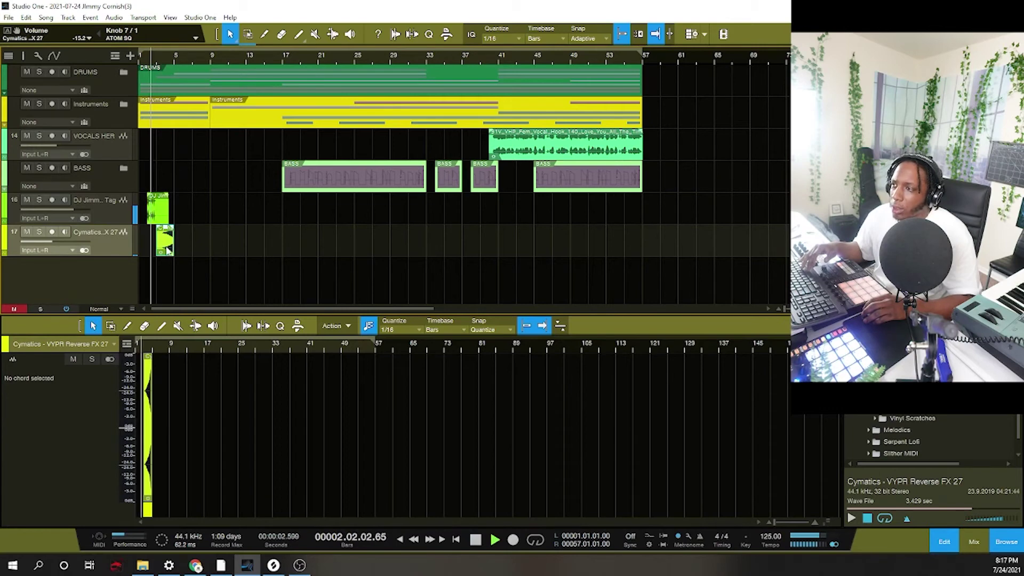
- Move the reverse FX clip to bar 7 and the DJ tag clip to bar 5, and lower the tag track to -4.8 dB
{"action": "left_click_drag", "start_coordinate": [176, 247], "coordinate": [212, 246]}
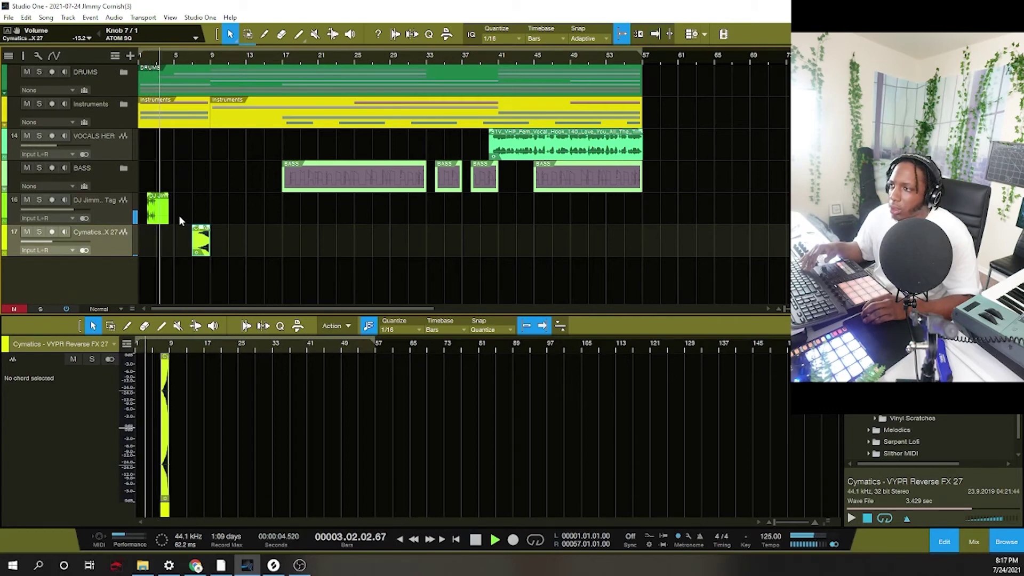
{"action": "left_click_drag", "start_coordinate": [163, 216], "coordinate": [189, 219]}
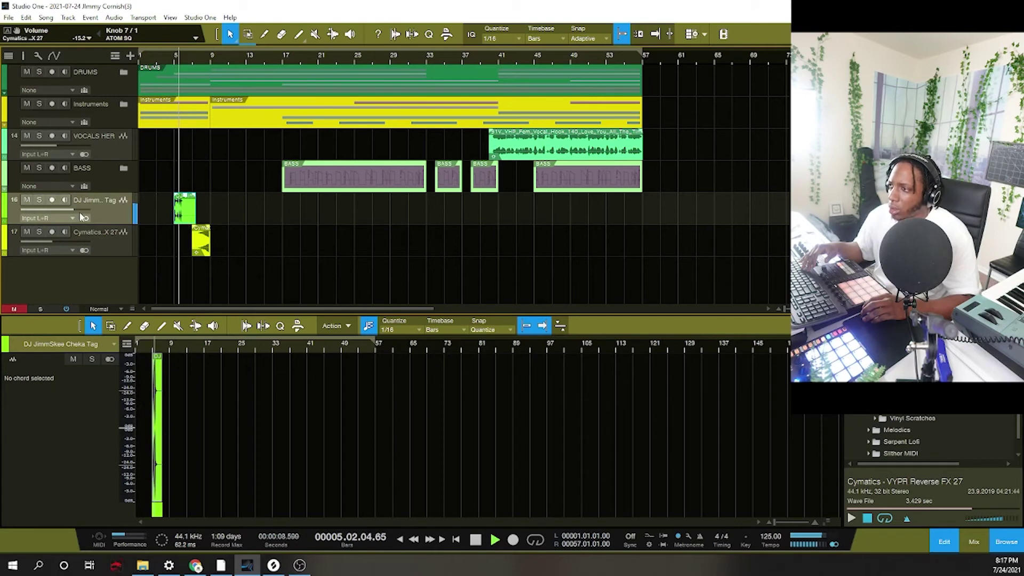
{"action": "left_click_drag", "start_coordinate": [74, 209], "coordinate": [67, 208]}
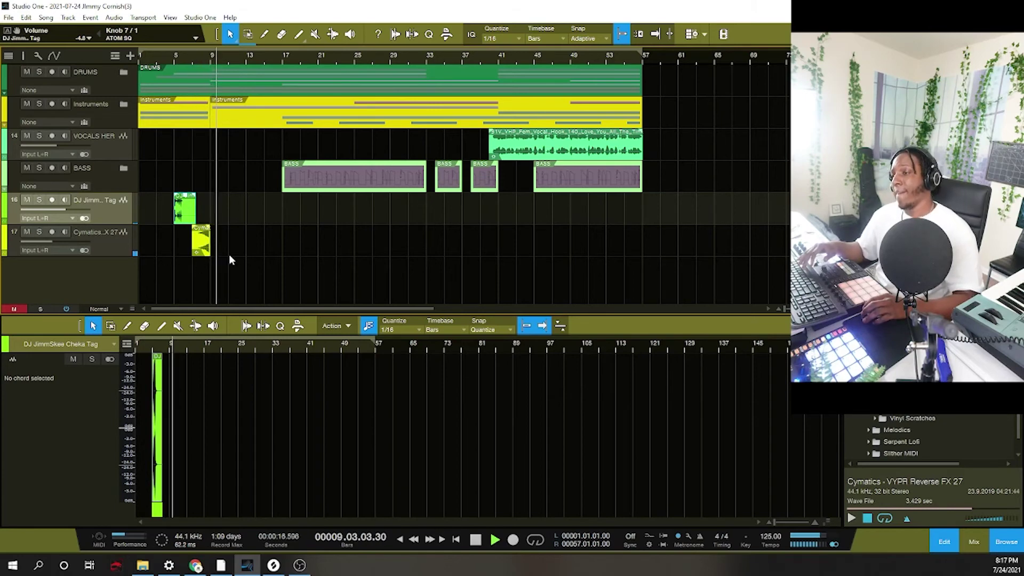
- Duplicate the reverse FX clip and place a copy at bar 55, near the end of the song
{"action": "left_click_drag", "start_coordinate": [238, 251], "coordinate": [208, 235]}
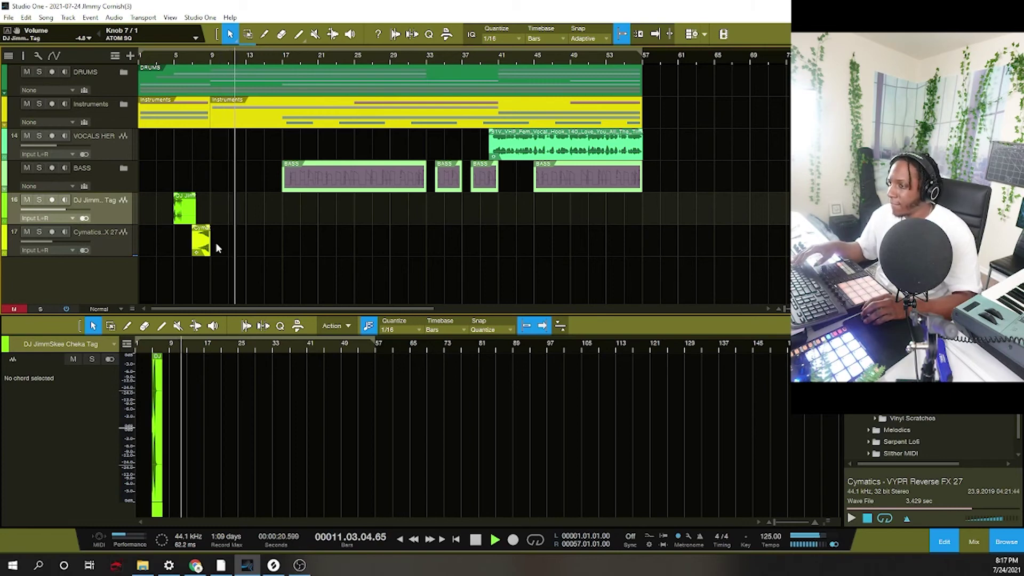
{"action": "left_click", "coordinate": [208, 245]}
{"action": "key", "text": "d"}
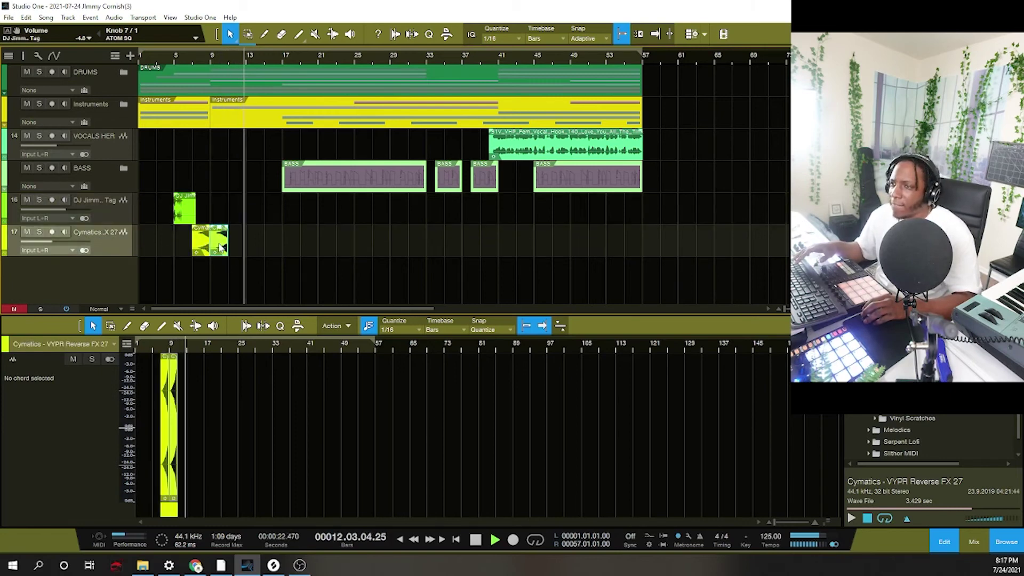
{"action": "left_click_drag", "start_coordinate": [209, 245], "coordinate": [633, 245]}
{"action": "key", "text": "d"}
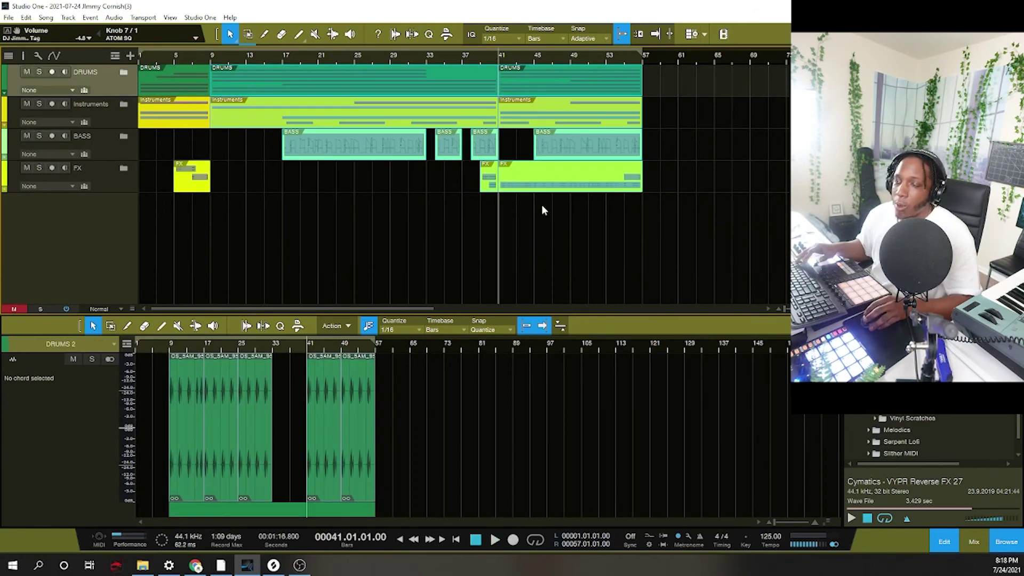
- Duplicate the arrangement sections from bar 9 to bar 57 across all four folder tracks, placing the copies from bar 57
{"action": "left_click", "coordinate": [543, 210]}
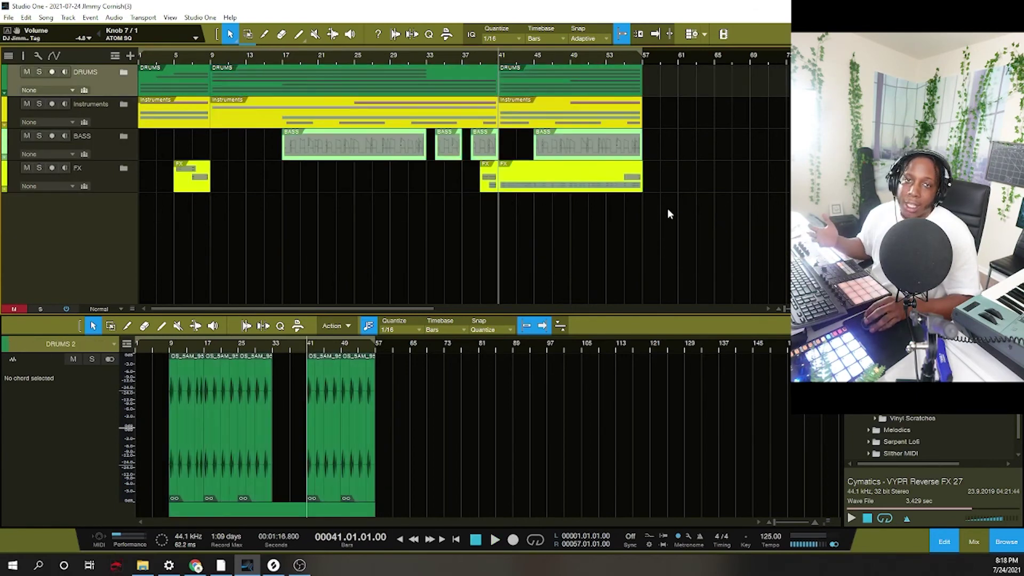
{"action": "left_click_drag", "start_coordinate": [700, 232], "coordinate": [267, 71]}
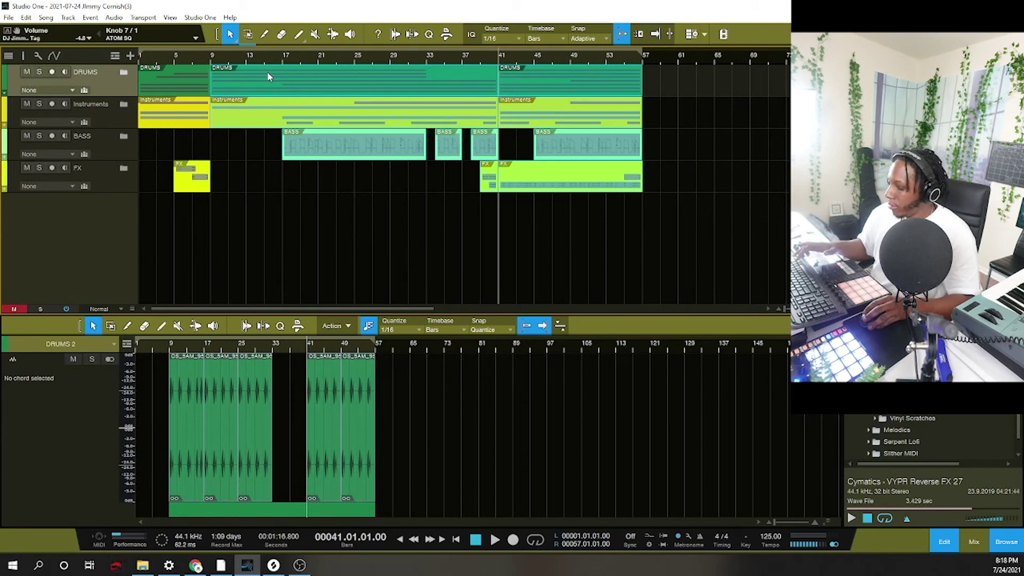
{"action": "key", "text": "d"}
{"action": "left_click_drag", "start_coordinate": [684, 77], "coordinate": [673, 77]}
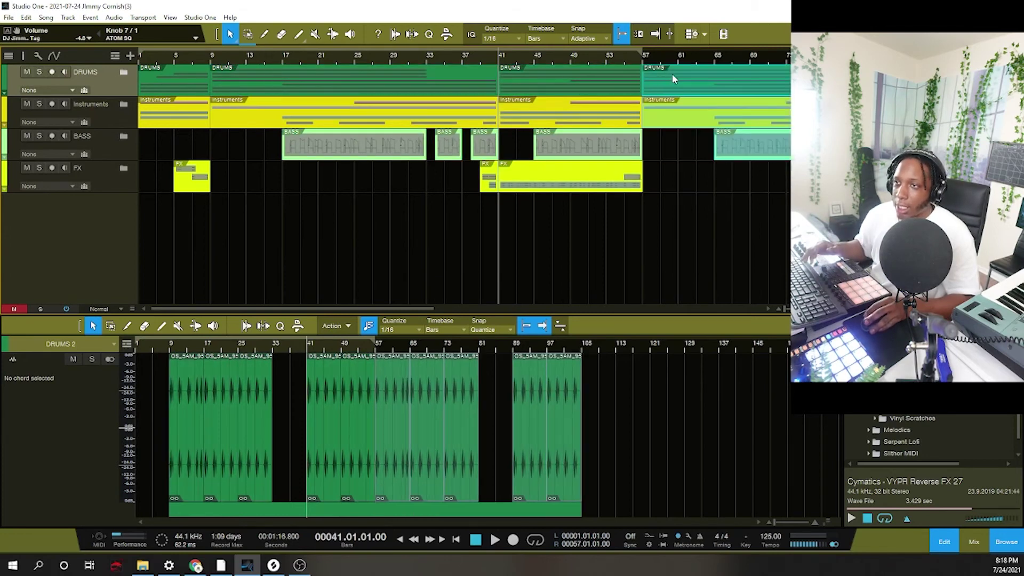
{"action": "left_click_drag", "start_coordinate": [622, 54], "coordinate": [542, 52]}
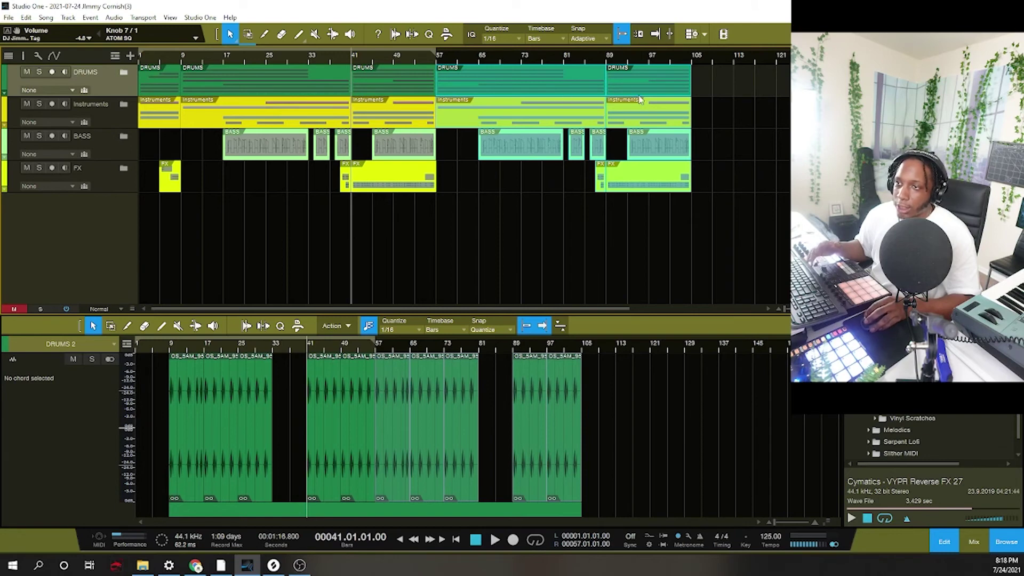
{"action": "key", "text": "d"}
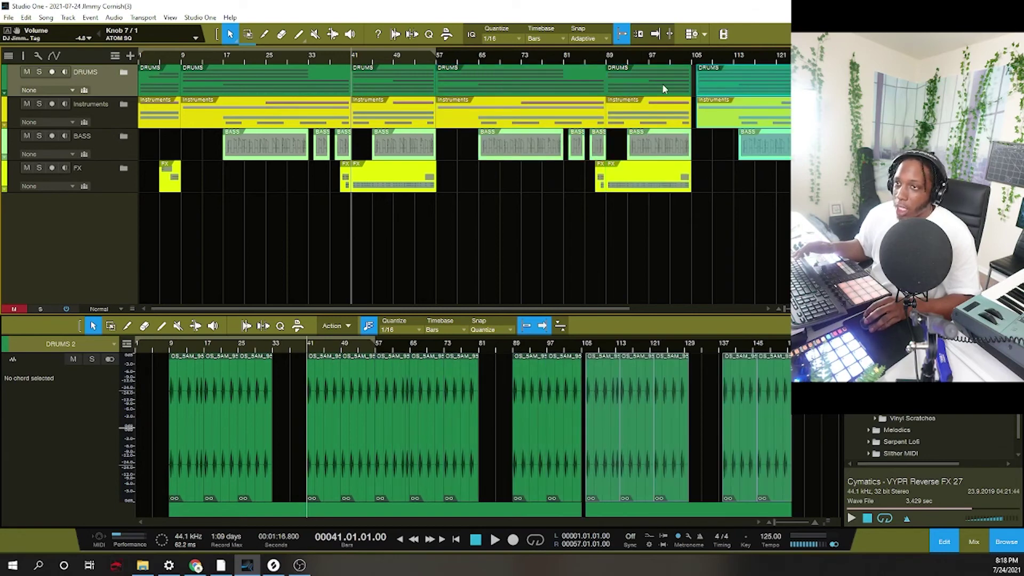
{"action": "mouse_move", "coordinate": [705, 81]}
{"action": "left_mouse_down"}
{"action": "mouse_move", "coordinate": [720, 84]}
{"action": "mouse_move", "coordinate": [711, 81]}
{"action": "left_mouse_up"}
{"action": "scroll", "coordinate": [631, 56], "scroll_direction": "down", "scroll_amount": 2}
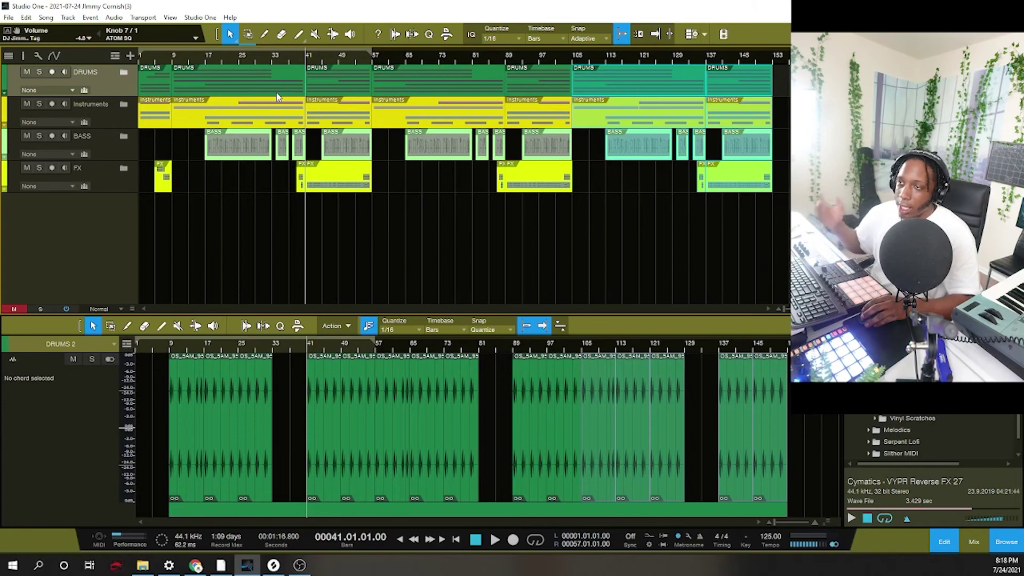
{"action": "key", "text": "ctrl+z"}
{"action": "key", "text": "ctrl+z"}
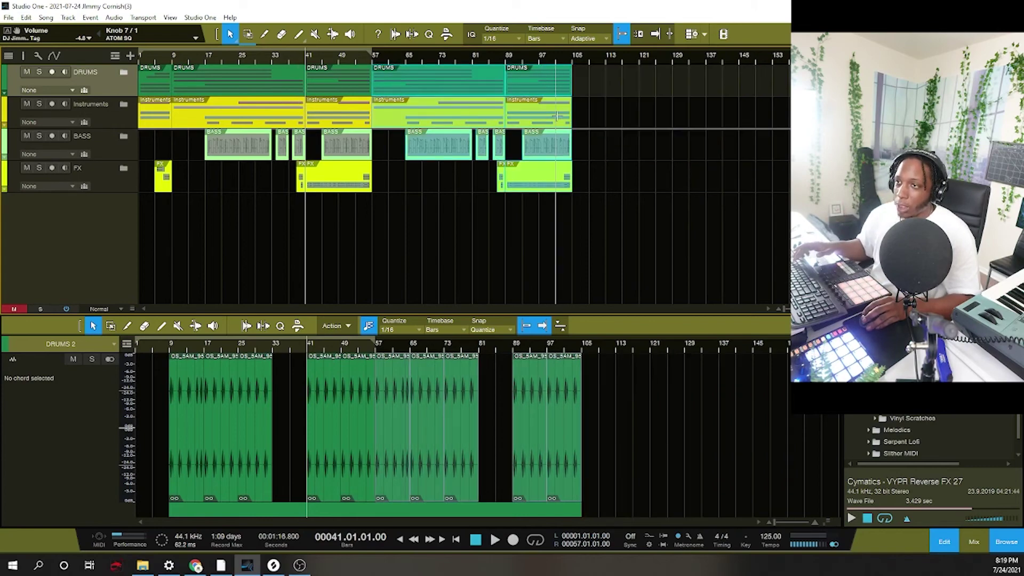
- Play from near bar 101 and duplicate the last section's Strings, KEYS and VOCAL 1 clips to form an outro from bar 105 to 121
{"action": "left_click", "coordinate": [125, 105]}
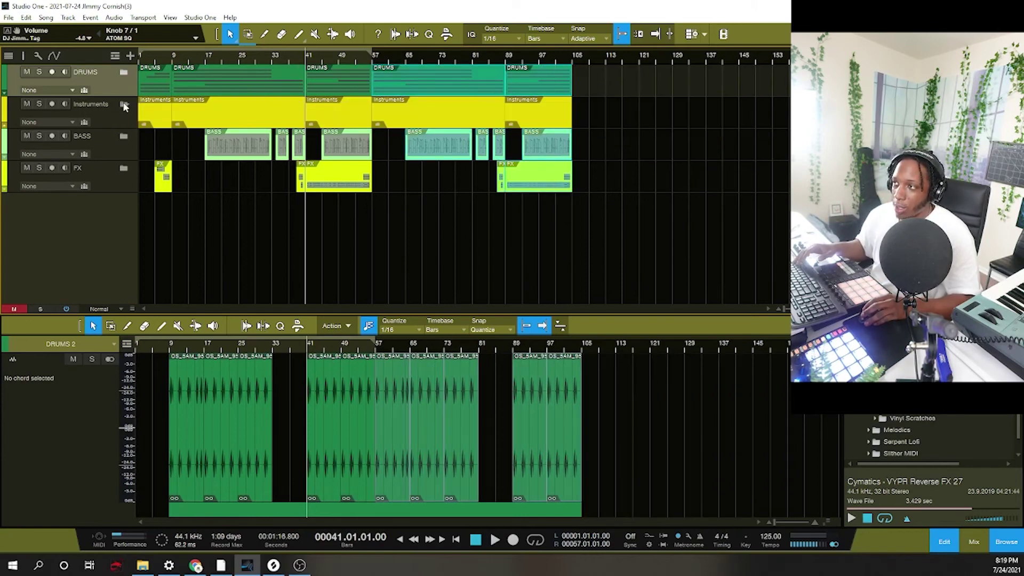
{"action": "left_click", "coordinate": [556, 56]}
{"action": "key", "text": "space"}
{"action": "scroll", "coordinate": [574, 115], "scroll_direction": "down", "scroll_amount": 2}
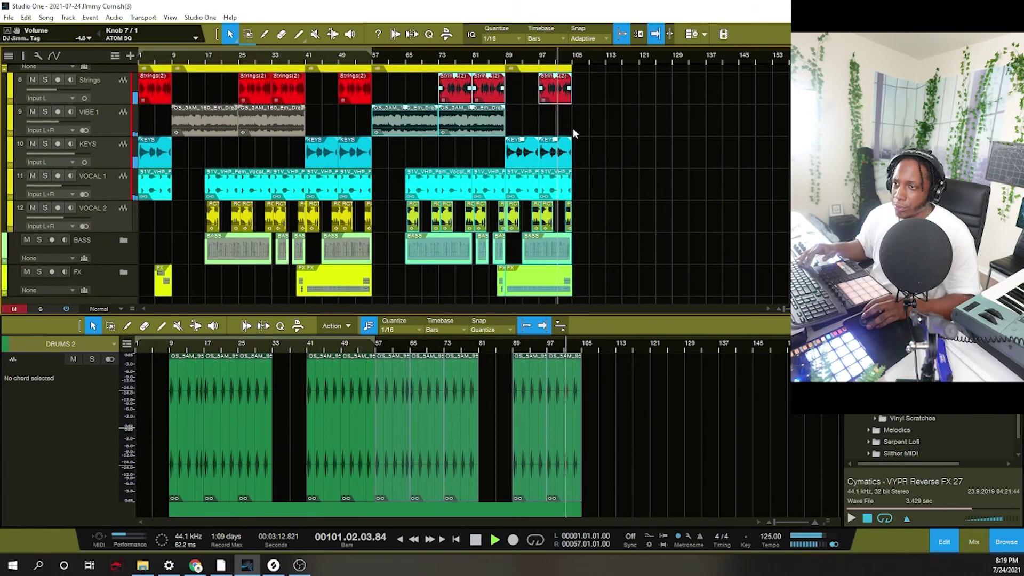
{"action": "left_click_drag", "start_coordinate": [601, 167], "coordinate": [477, 140]}
{"action": "key", "text": "d"}
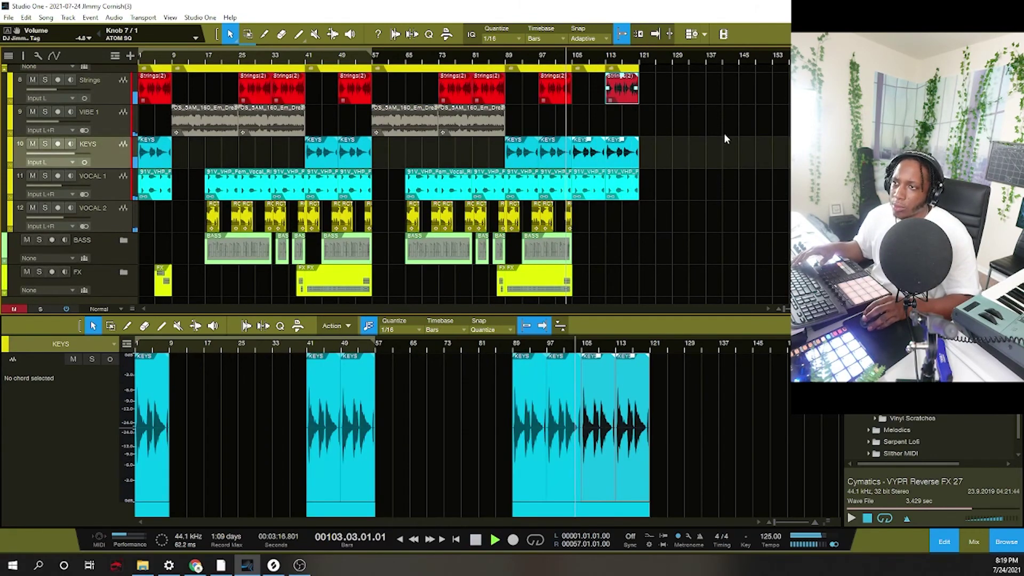
{"action": "left_click", "coordinate": [612, 223]}
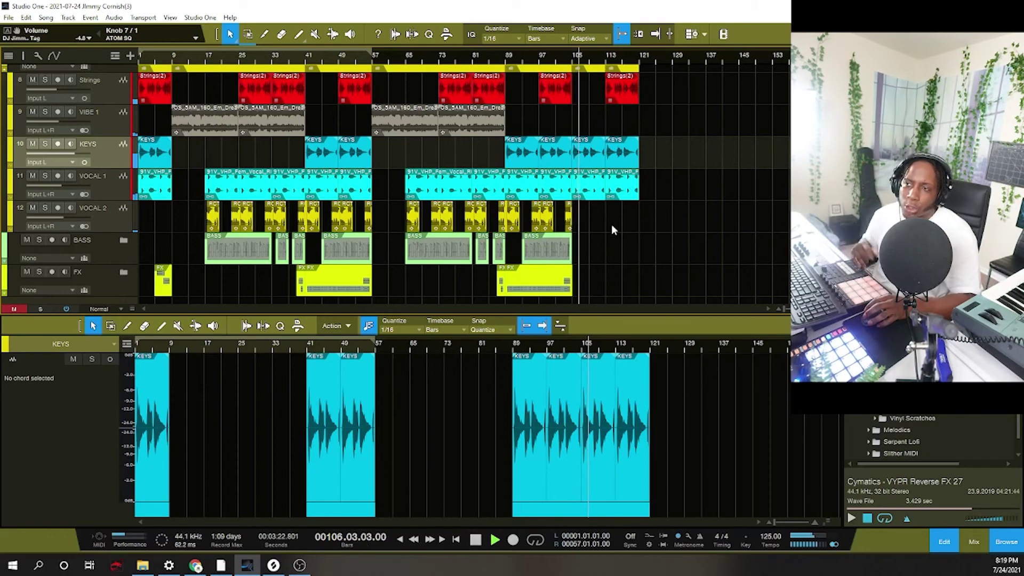
- Collapse the Instruments folder and extend the right locator to bar 121, the end of the outro
{"action": "scroll", "coordinate": [610, 223], "scroll_direction": "up", "scroll_amount": 2}
{"action": "scroll", "coordinate": [558, 206], "scroll_direction": "down", "scroll_amount": 2}
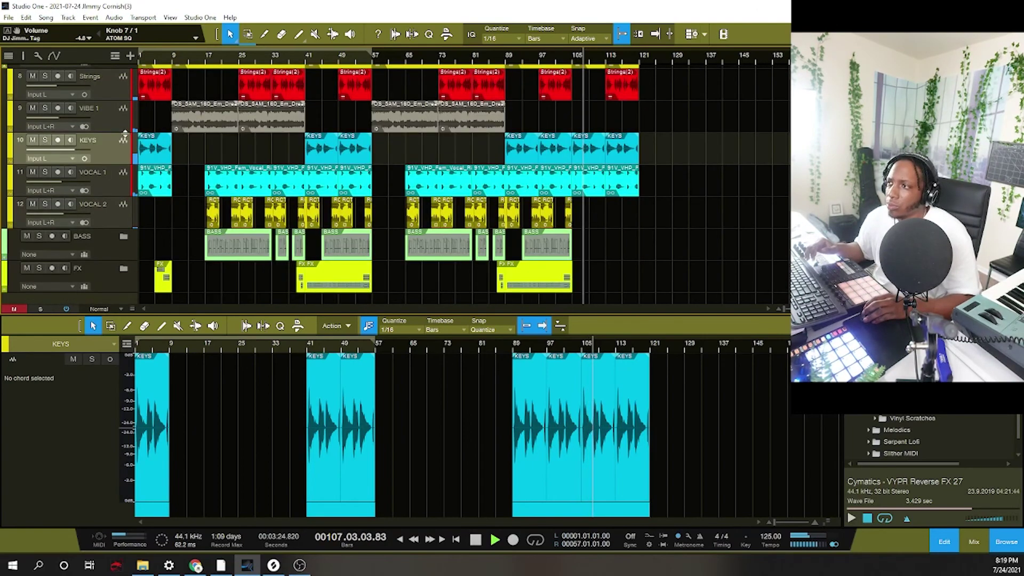
{"action": "scroll", "coordinate": [124, 92], "scroll_direction": "up", "scroll_amount": 2}
{"action": "left_click", "coordinate": [122, 78]}
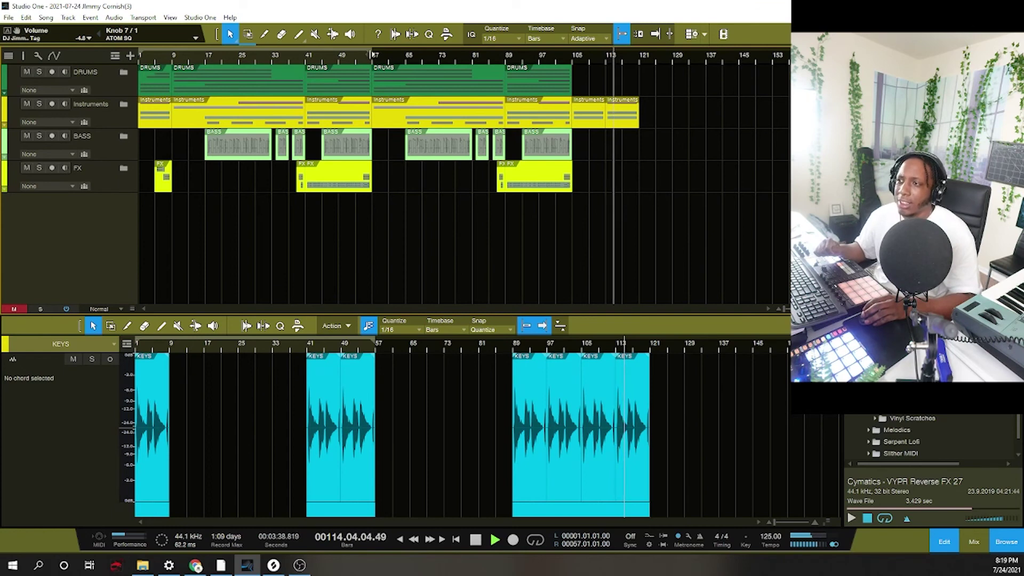
{"action": "left_click_drag", "start_coordinate": [641, 82], "coordinate": [639, 82]}
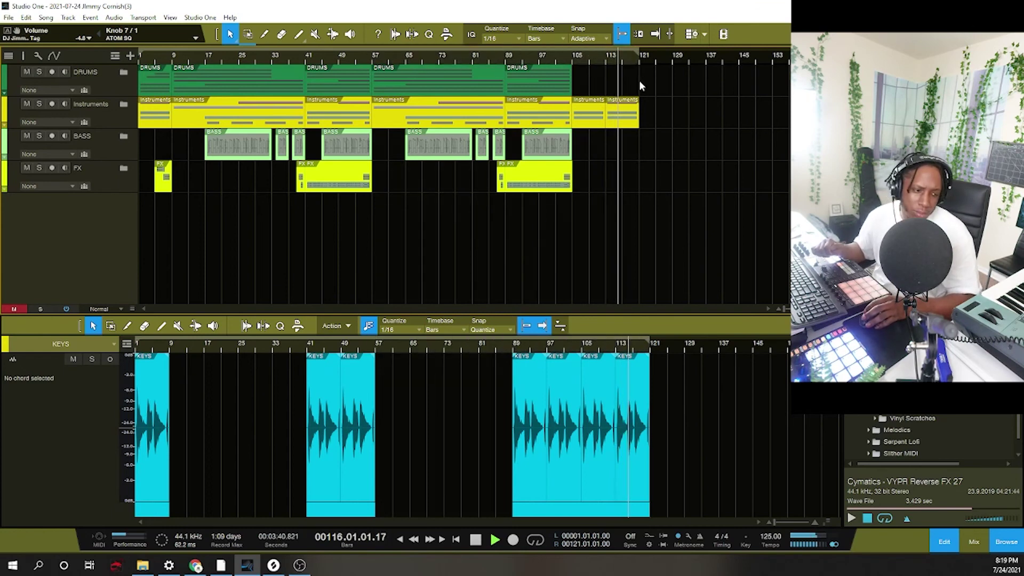